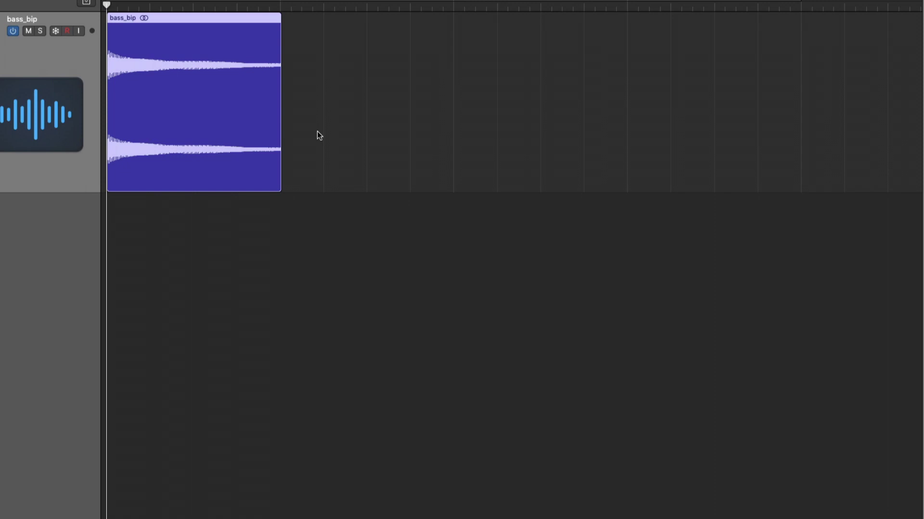
# Create a new Quick Sampler (Original) track from the bass_bip audio region and reposition its plug-in window
pyautogui.moveTo(205, 38); pyautogui.dragTo(13, 336)
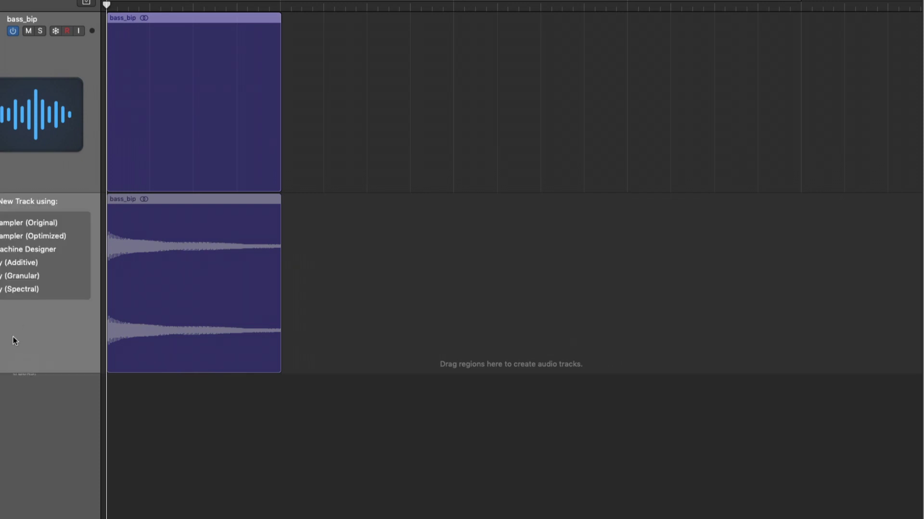
pyautogui.moveTo(13, 333); pyautogui.dragTo(14, 264)
pyautogui.moveTo(13, 275); pyautogui.dragTo(14, 227)
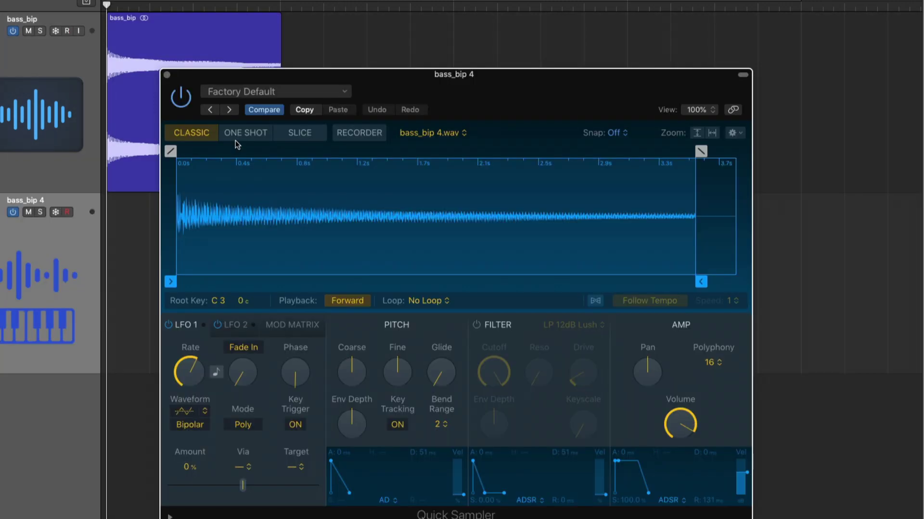
pyautogui.moveTo(524, 72); pyautogui.dragTo(441, 26)
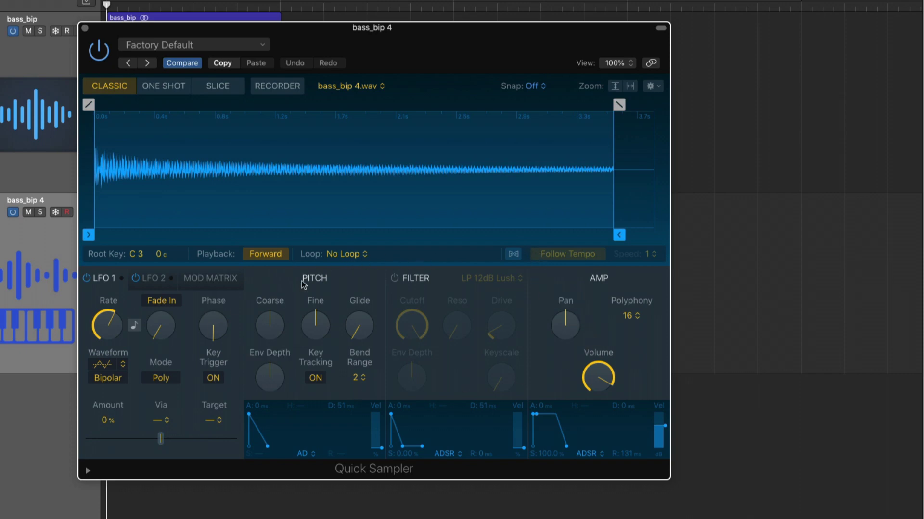
pyautogui.moveTo(580, 364)
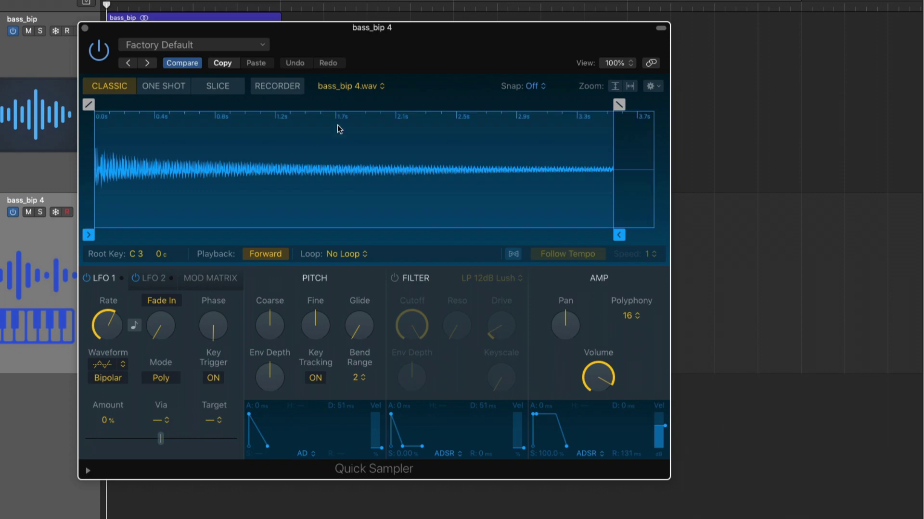
# Load the bass_bip region into Quick Sampler as Original and play a C note with Musical Typing
pyautogui.moveTo(372, 63); pyautogui.dragTo(514, 49)
pyautogui.click(158, 32)
pyautogui.moveTo(158, 32); pyautogui.dragTo(345, 151)
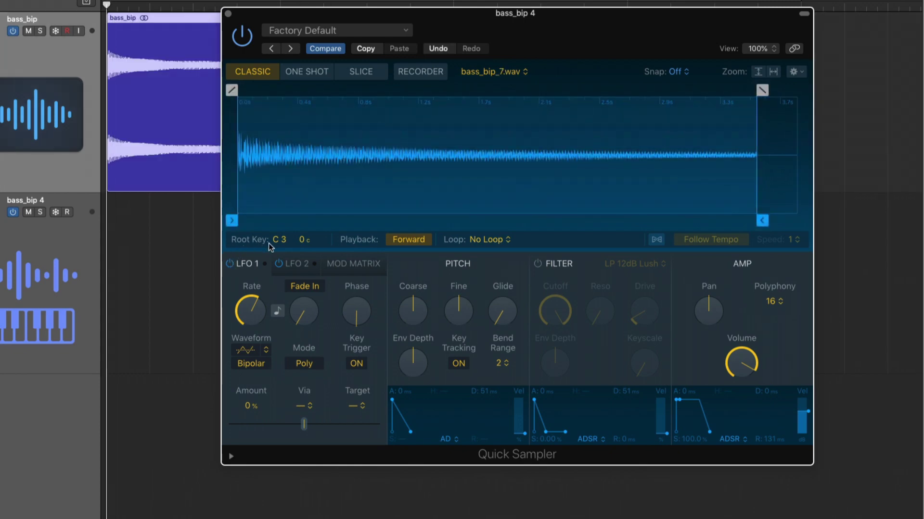
pyautogui.press('super+k')
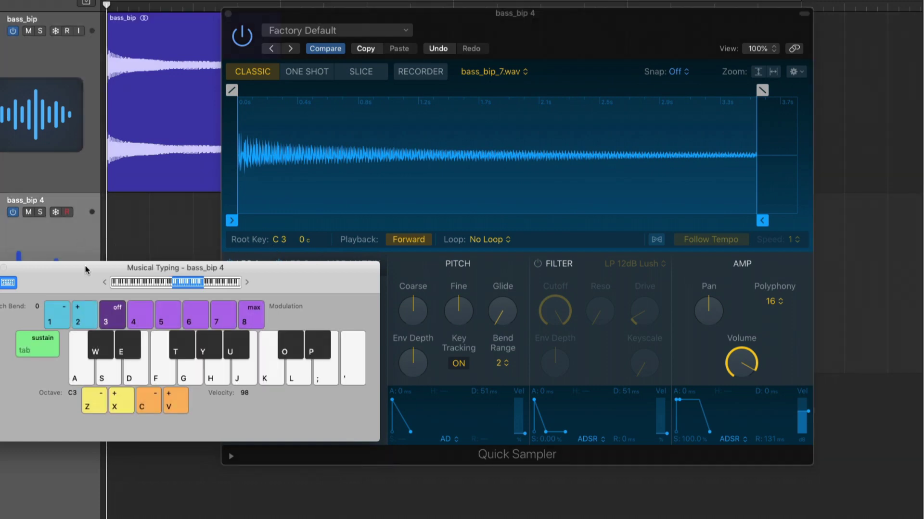
pyautogui.press('a')
# Reload the bass_bip region into Quick Sampler as Optimized and select the bass_bip 4 instrument track
pyautogui.click(465, 22)
pyautogui.moveTo(164, 96); pyautogui.dragTo(592, 161)
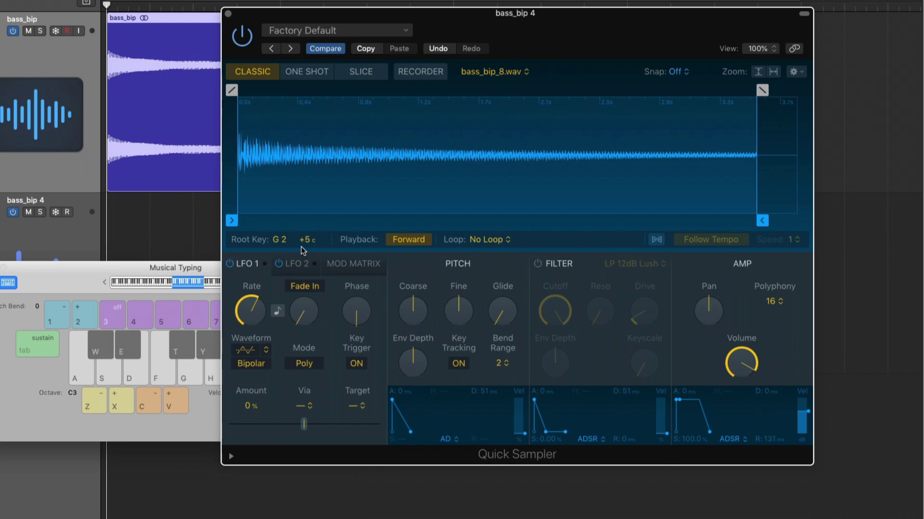
pyautogui.click(63, 235)
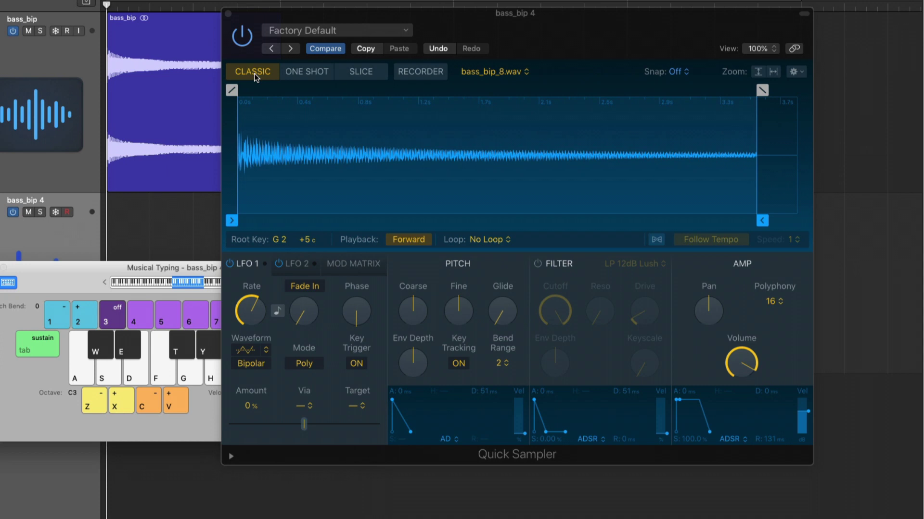
# Try Forward looping in Classic mode and set the loop back to No Loop
pyautogui.click(275, 76)
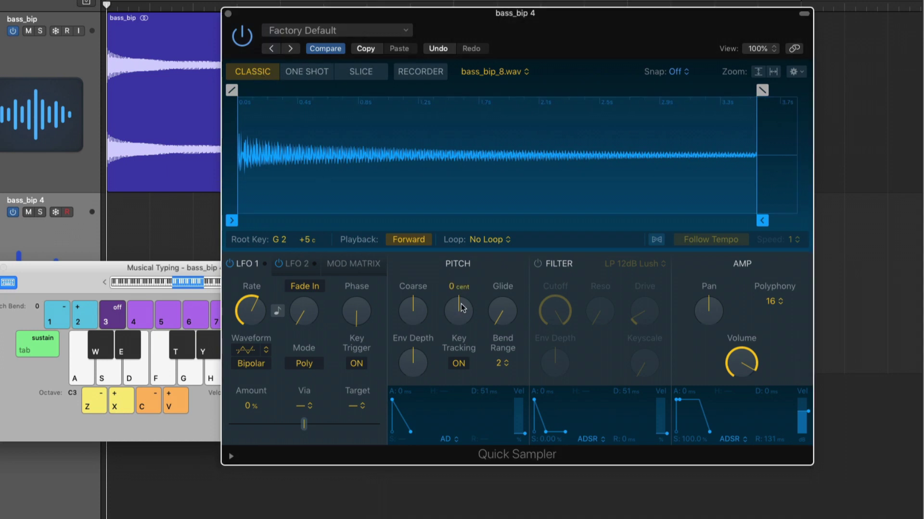
pyautogui.click(488, 240)
pyautogui.click(489, 252)
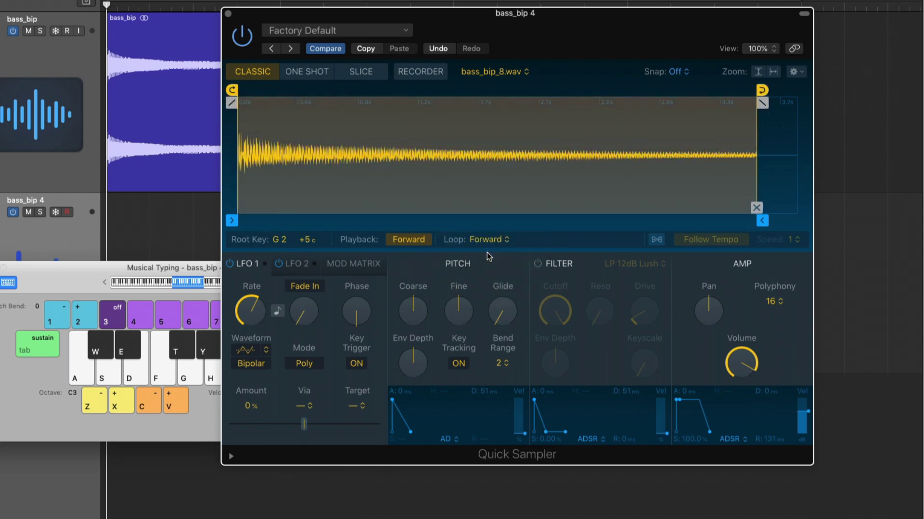
pyautogui.click(487, 240)
pyautogui.click(476, 232)
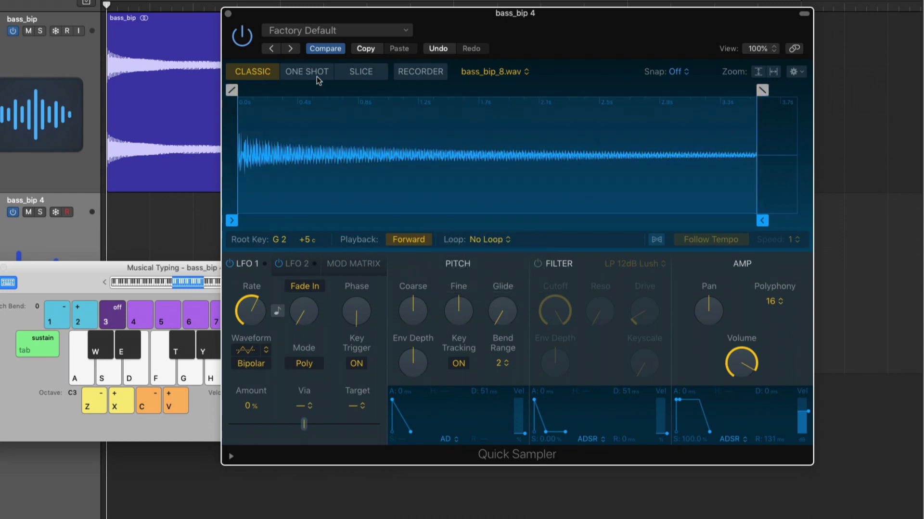
# Preview the One Shot and Slice modes and return the sampler to Classic mode
pyautogui.click(317, 79)
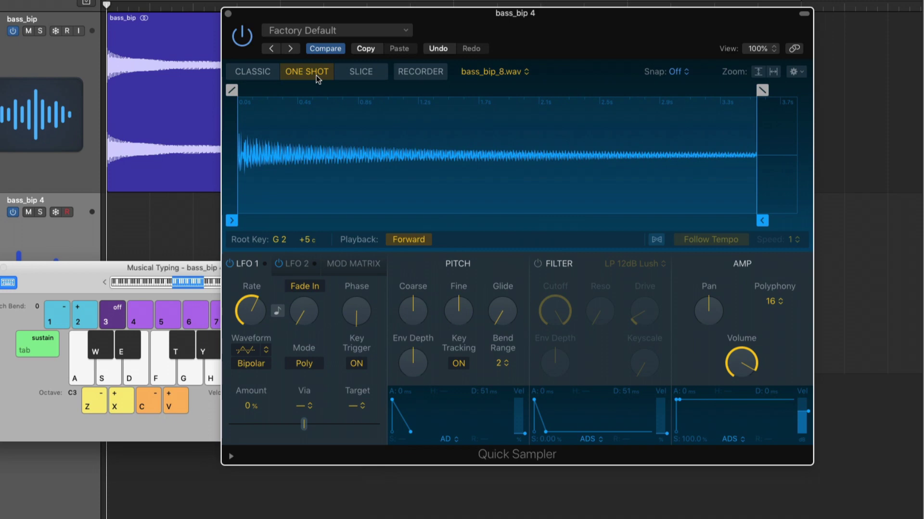
pyautogui.click(350, 73)
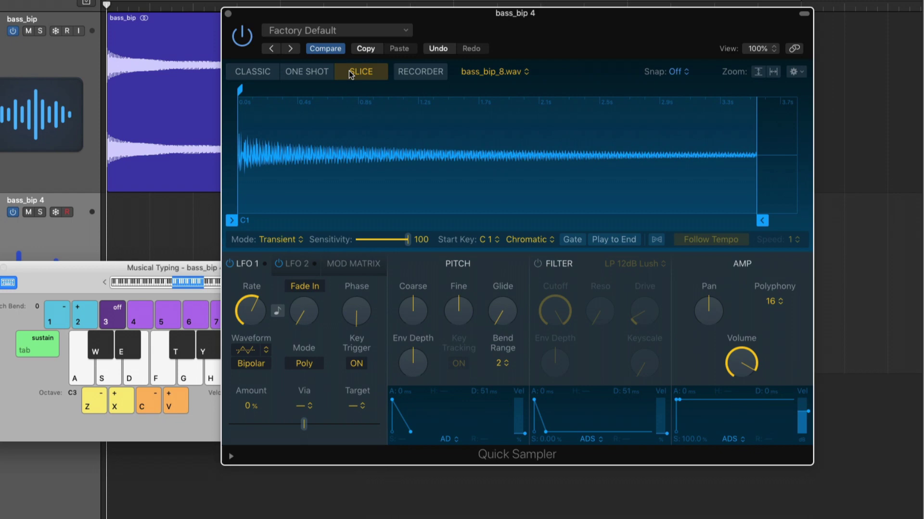
pyautogui.click(246, 72)
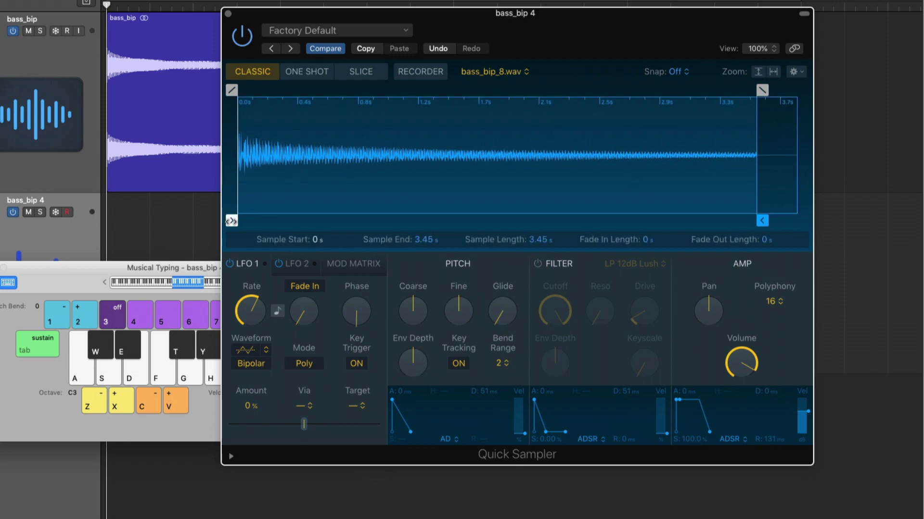
# Trim the sample to start at about 1.324 s and end at about 1.618 s, playing a note after each change
pyautogui.click(232, 221)
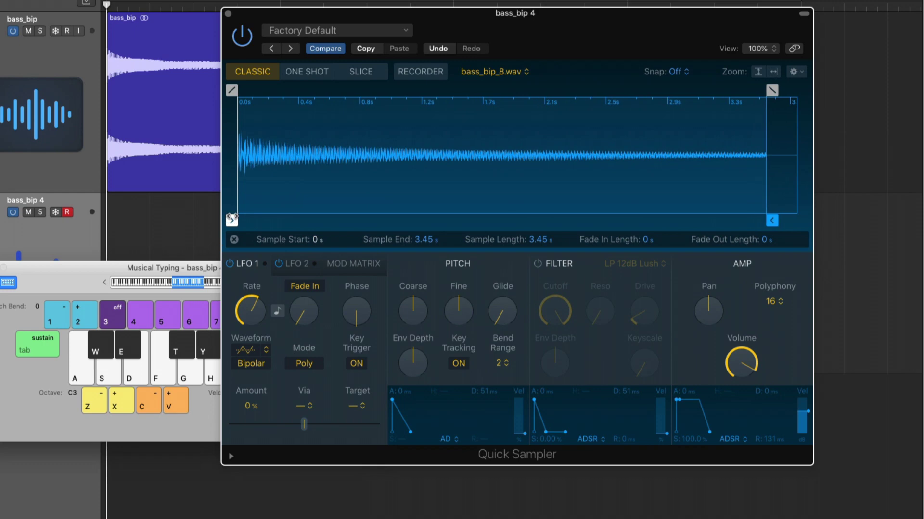
pyautogui.moveTo(232, 217); pyautogui.dragTo(437, 210)
pyautogui.press('a')
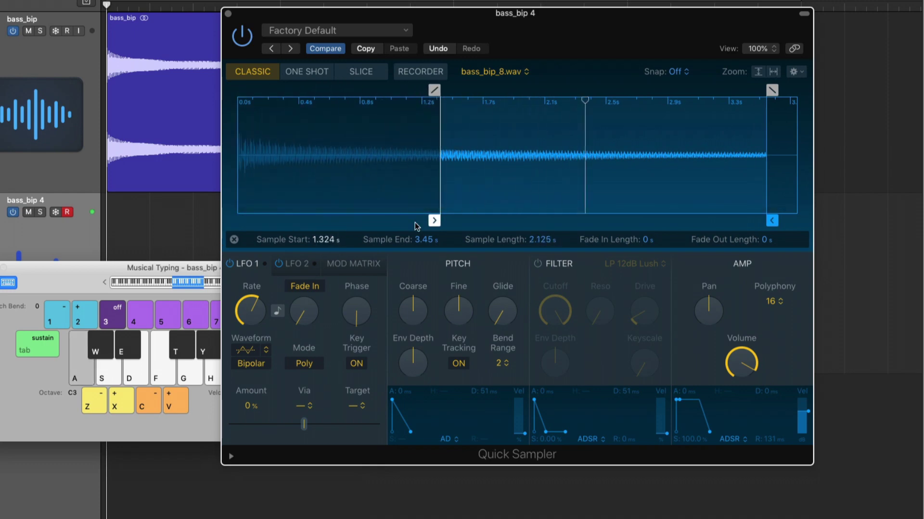
pyautogui.moveTo(772, 220); pyautogui.dragTo(492, 237)
pyautogui.press('a')
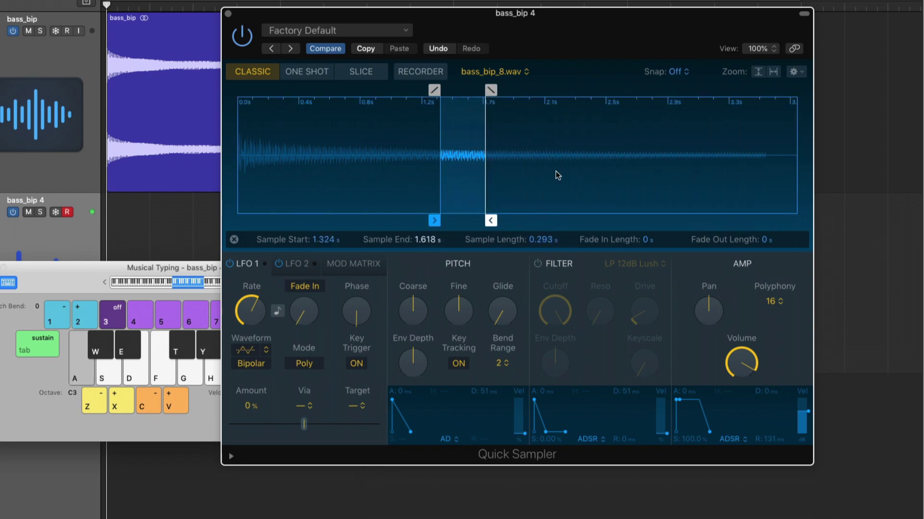
# Extend the sample end to about 1.74 s with a fade-in of about 0.259 s and a fade-out of about 0.078 s
pyautogui.moveTo(491, 90); pyautogui.dragTo(441, 90)
pyautogui.moveTo(490, 220); pyautogui.dragTo(510, 221)
pyautogui.moveTo(441, 90); pyautogui.dragTo(482, 90)
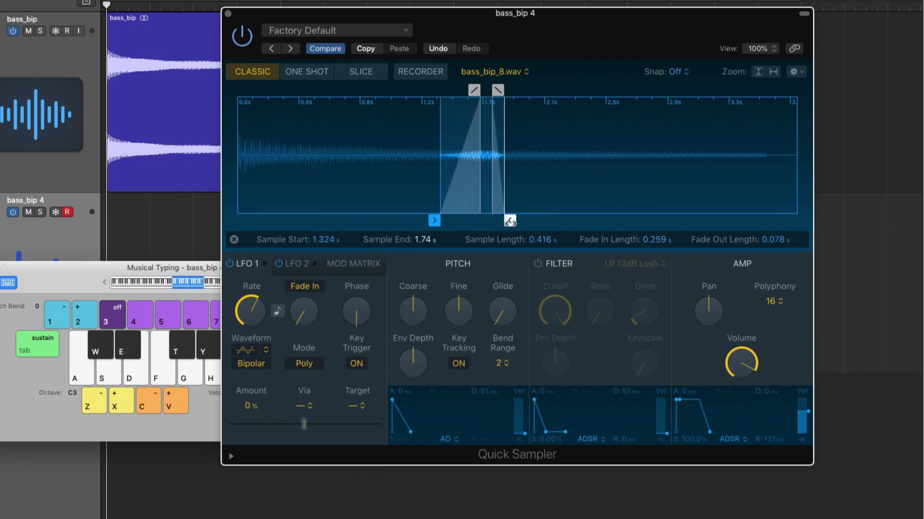
# Move the sample end to about 2.377 s and lengthen the fade-out to begin near 2.1 s, auditioning each change
pyautogui.moveTo(510, 221); pyautogui.dragTo(607, 222)
pyautogui.press('a')
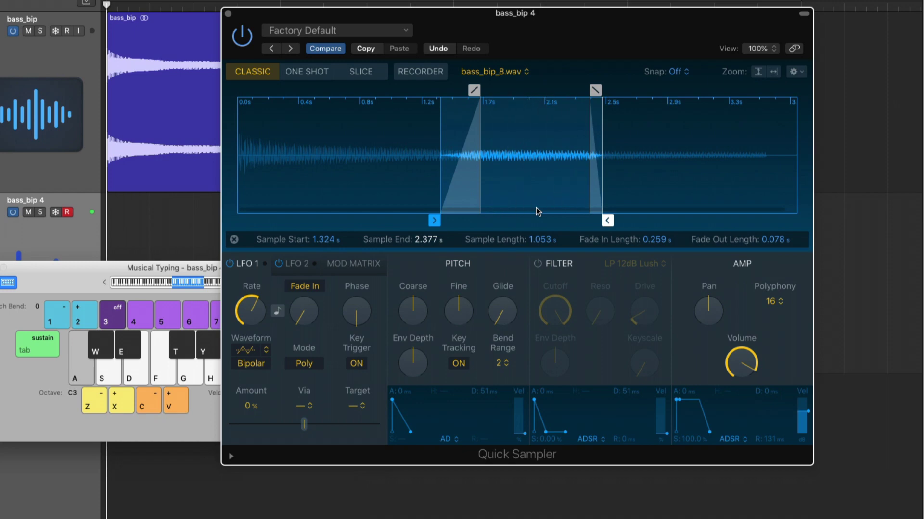
pyautogui.moveTo(589, 93); pyautogui.dragTo(553, 91)
pyautogui.press('a')
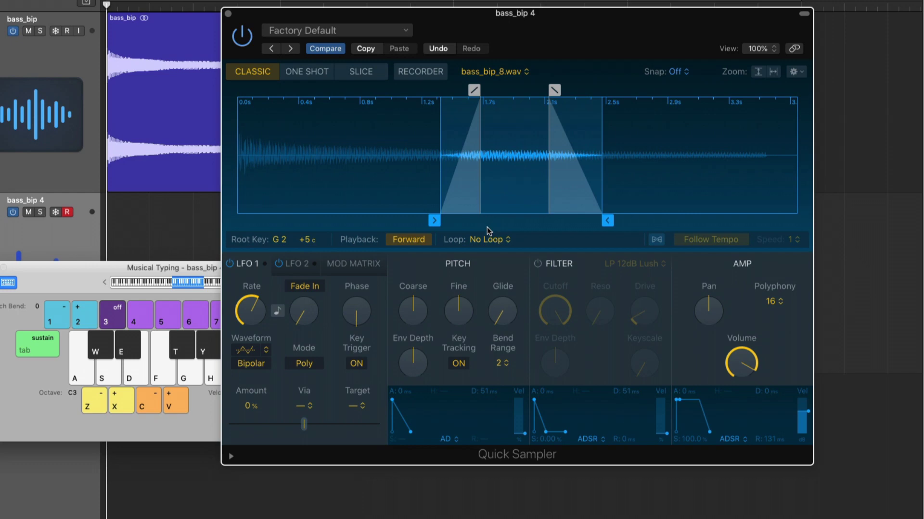
# Set the loop to Forward, move the loop region between the fade-in and fade-out, and play a note
pyautogui.click(483, 240)
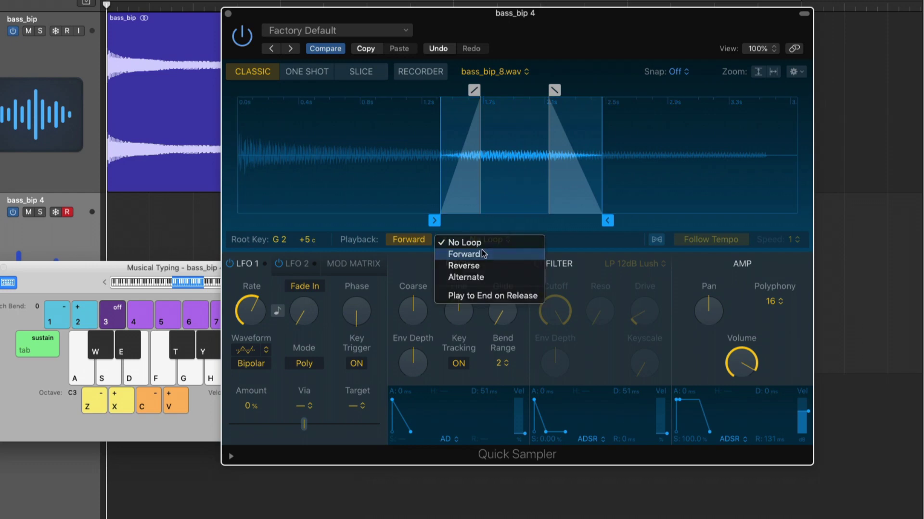
pyautogui.click(482, 254)
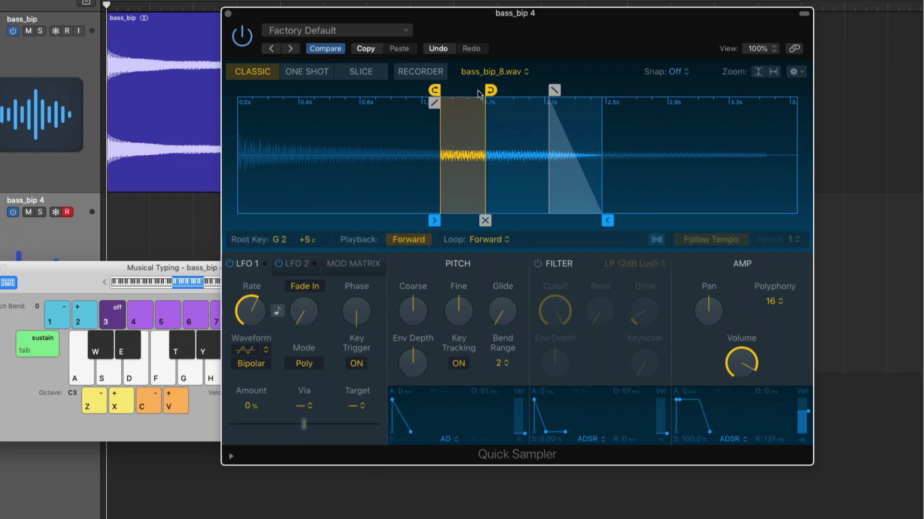
pyautogui.moveTo(461, 157); pyautogui.dragTo(513, 155)
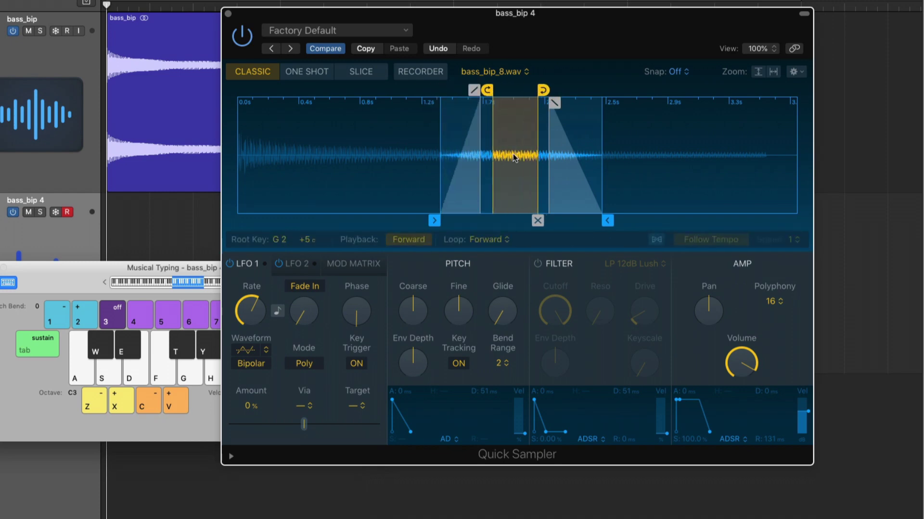
pyautogui.press('a')
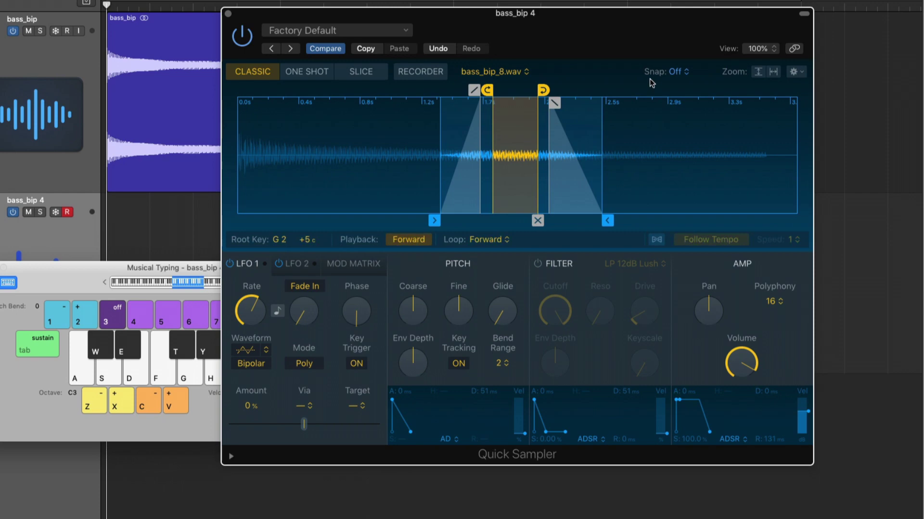
# Set Snap to Zero Crossing and shorten the loop end to about 1.94 s, playing a note to test it
pyautogui.click(680, 72)
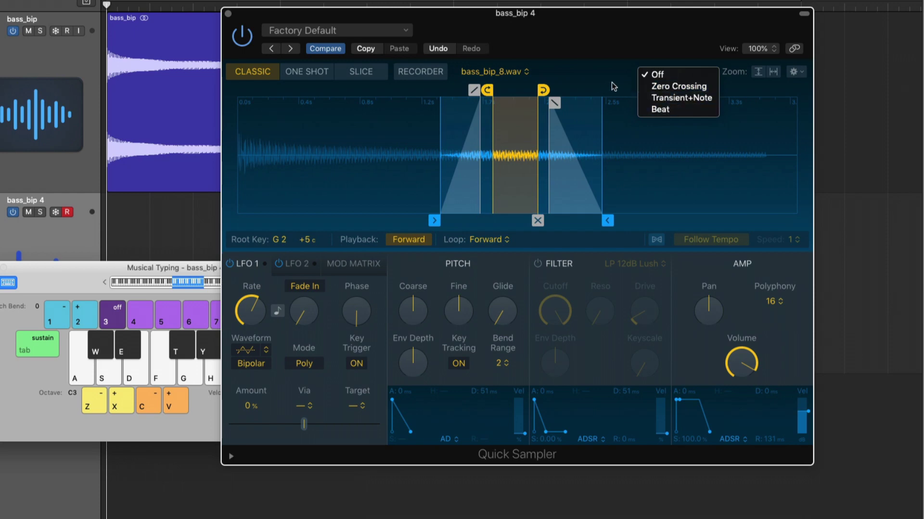
pyautogui.click(653, 87)
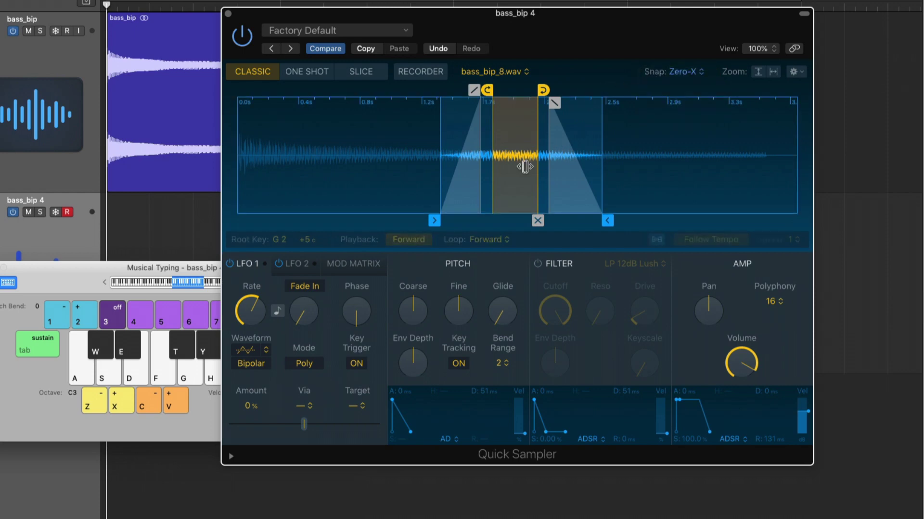
pyautogui.scroll(5, 524, 165)
pyautogui.scroll(10, 524, 166)
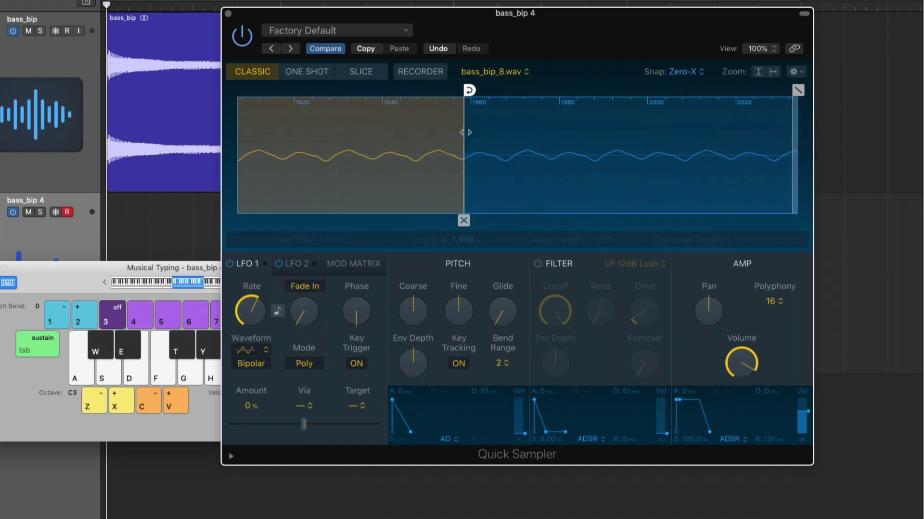
pyautogui.moveTo(466, 89); pyautogui.dragTo(422, 104)
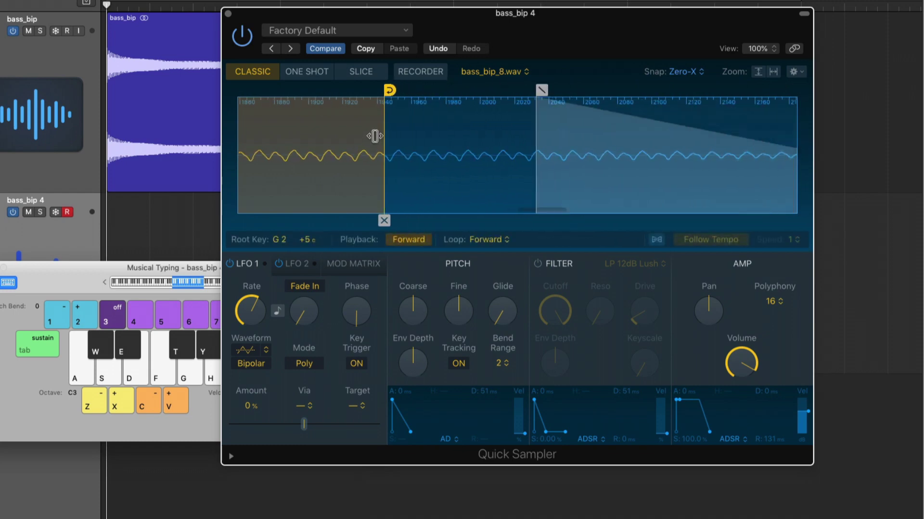
pyautogui.press('a')
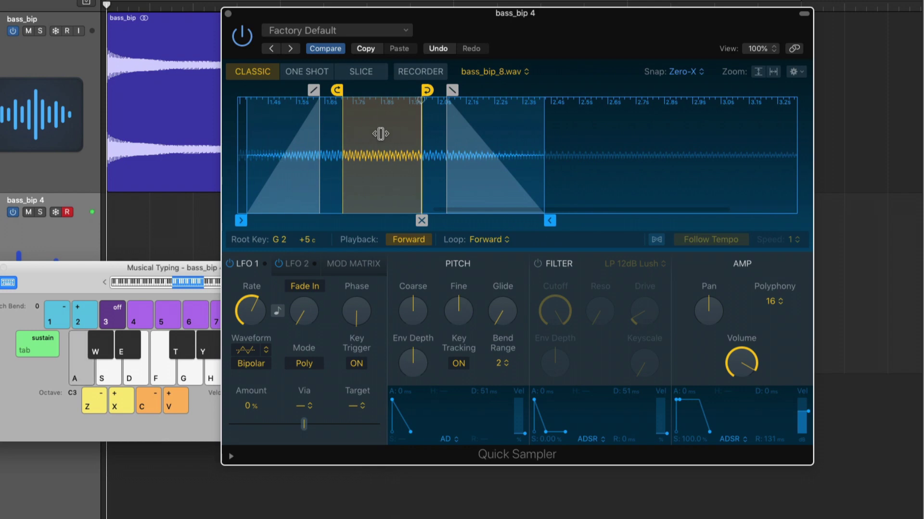
# Add a short crossfade at the end of the loop region and play a note to hear it
pyautogui.moveTo(421, 220); pyautogui.dragTo(412, 222)
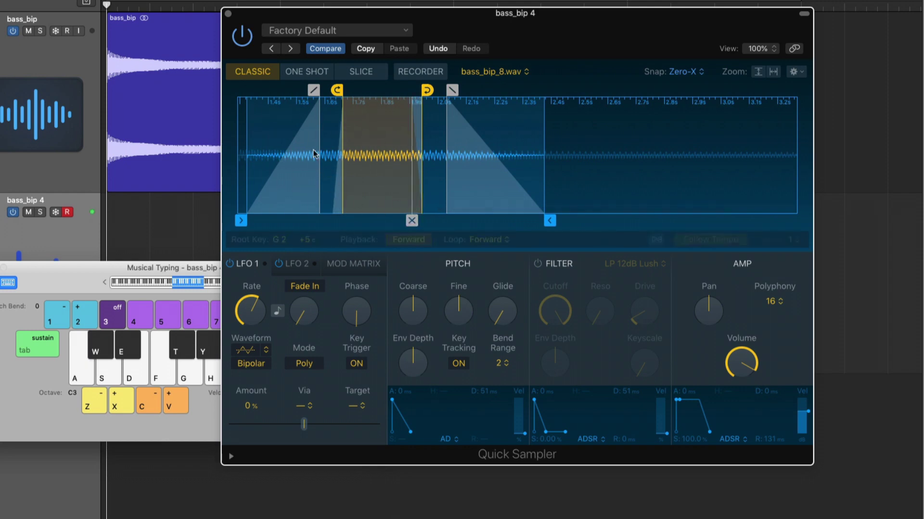
pyautogui.press('a')
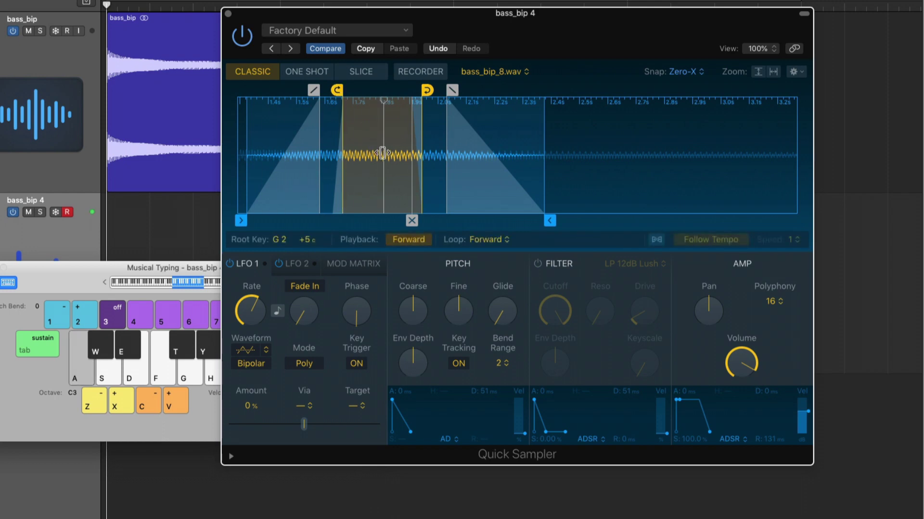
pyautogui.hscroll(-3, 383, 153)
pyautogui.hscroll(-1, 382, 153)
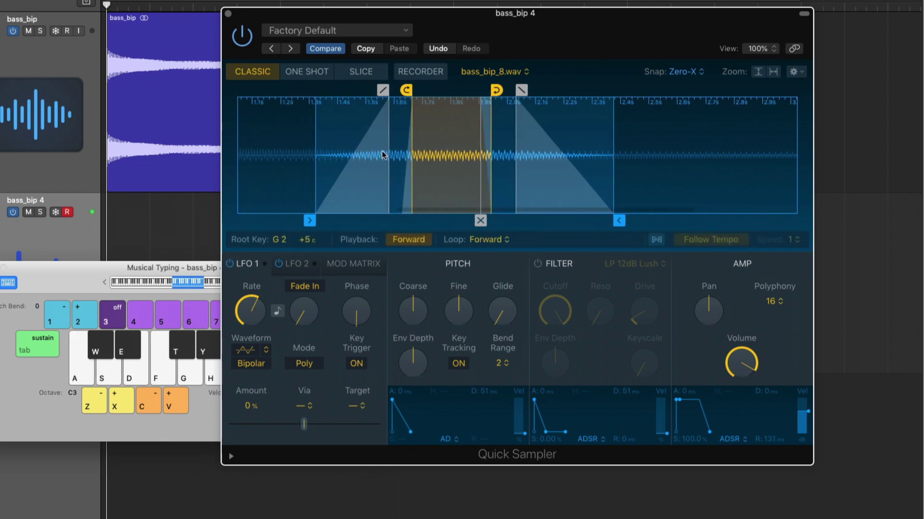
# Try the Reverse loop mode and set the loop to Alternate
pyautogui.click(479, 240)
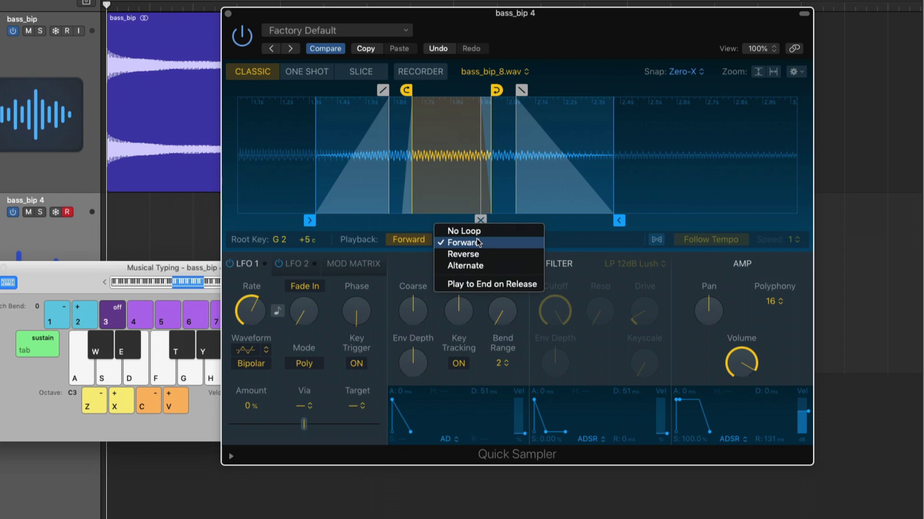
pyautogui.click(479, 253)
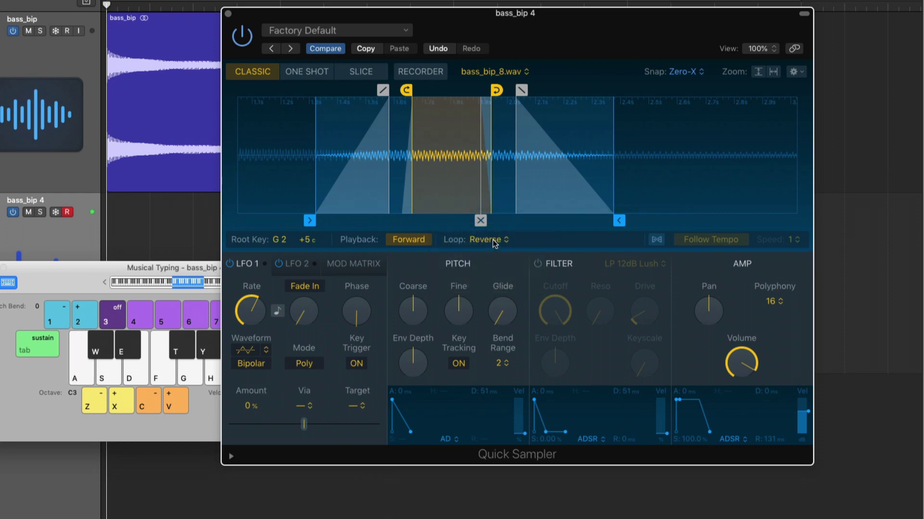
pyautogui.click(491, 240)
pyautogui.click(492, 253)
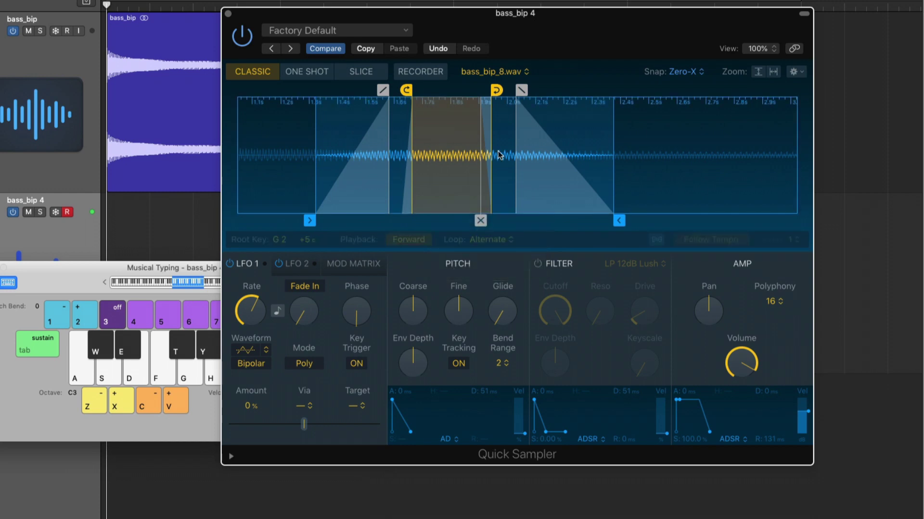
# Play a note with the Alternate loop, turn on Play to End on Release, and play the note again
pyautogui.press('a')
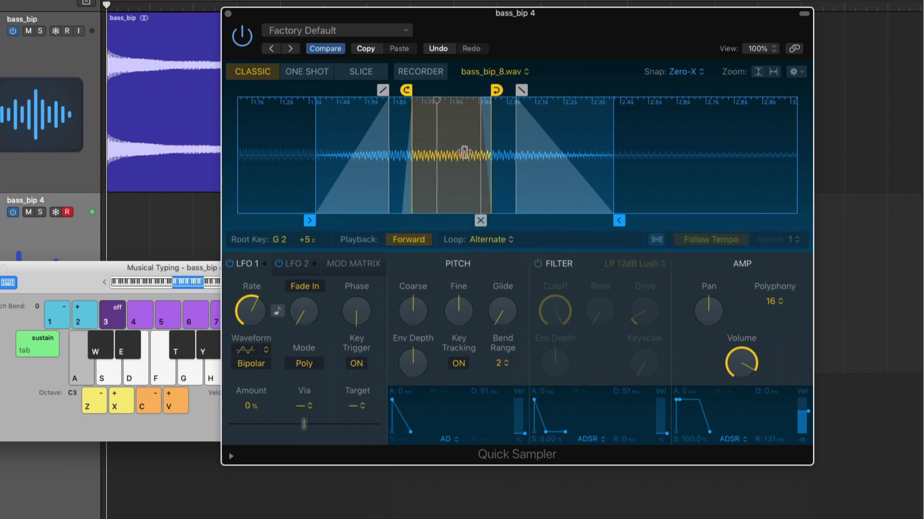
pyautogui.click(490, 240)
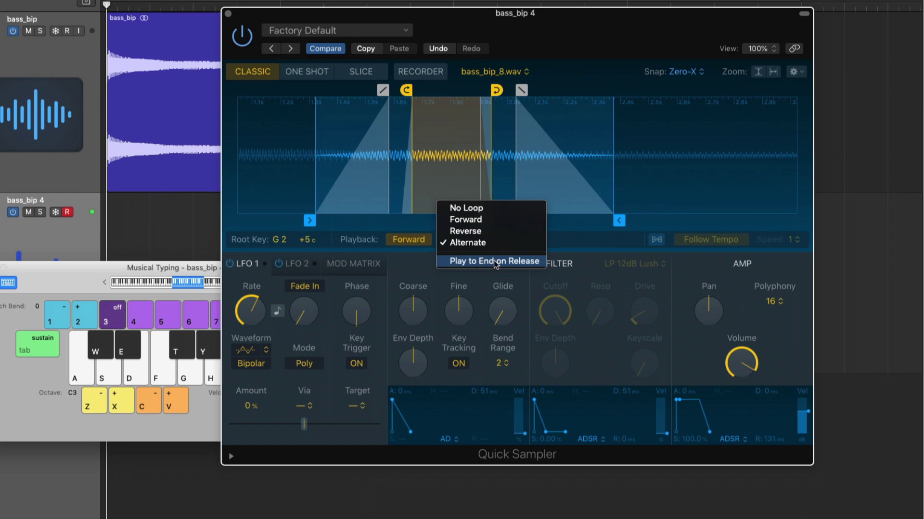
pyautogui.click(495, 261)
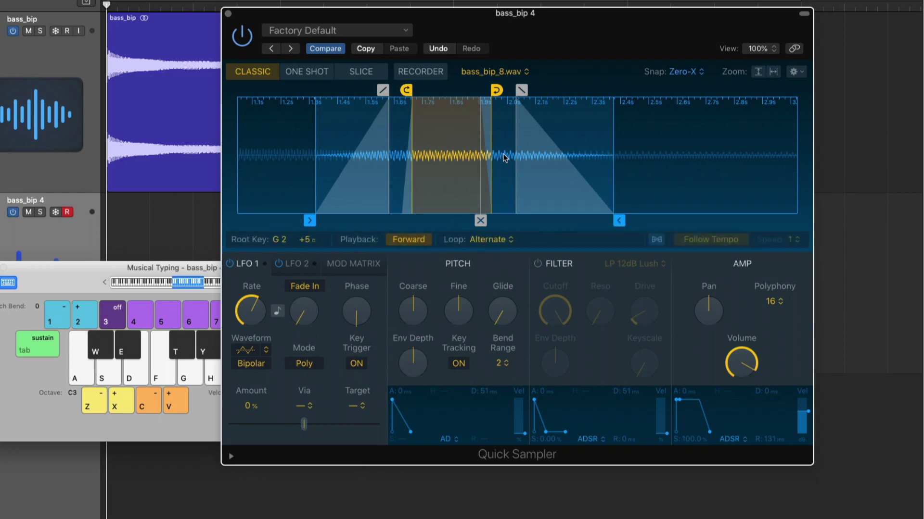
pyautogui.press('a')
# Shift the loop region to start at 1.67 s, and move the whole sample area so it starts at 1.333 s
pyautogui.moveTo(447, 153)
pyautogui.mouseDown()
pyautogui.moveTo(464, 154)
pyautogui.moveTo(449, 157)
pyautogui.mouseUp()
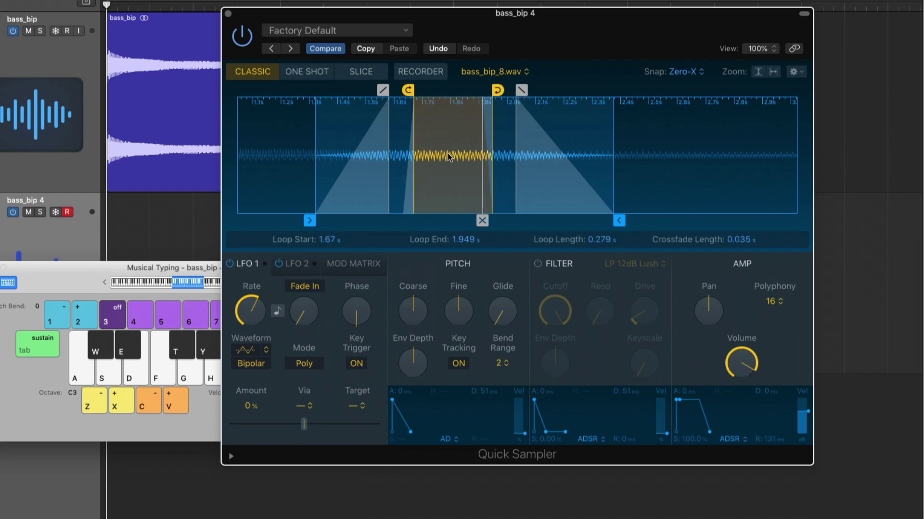
pyautogui.click(308, 222)
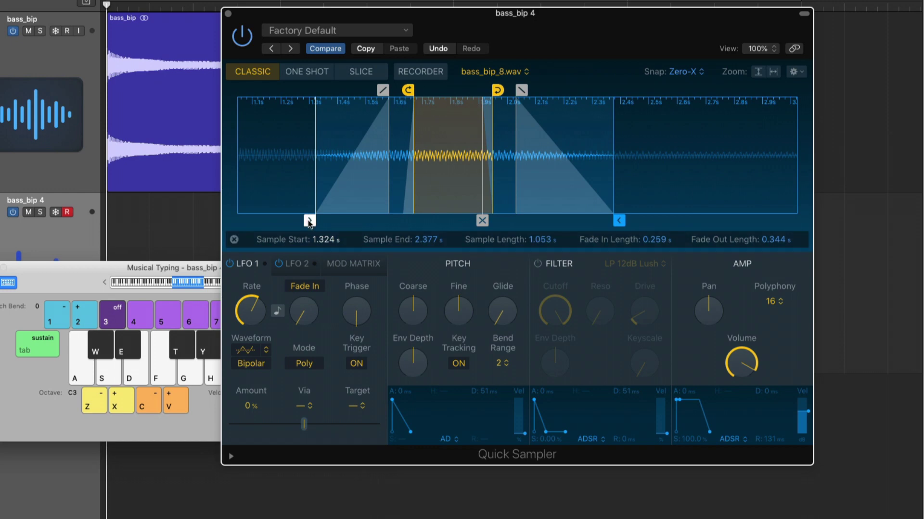
pyautogui.moveTo(309, 221)
pyautogui.mouseDown()
pyautogui.moveTo(355, 221)
pyautogui.moveTo(299, 222)
pyautogui.moveTo(333, 221)
pyautogui.moveTo(311, 224)
pyautogui.mouseUp()
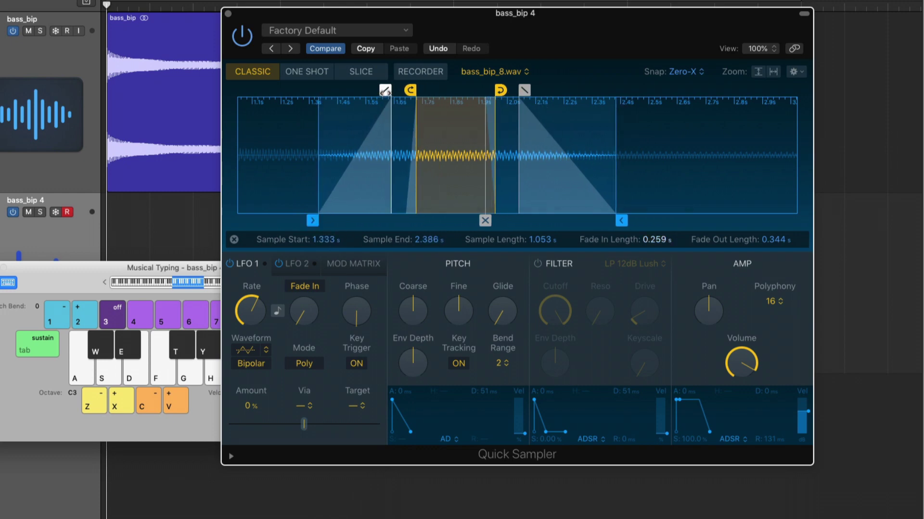
# Shorten both fades together to 0.229 s in and 0.315 s out, and set the loop crossfade length to 0.029 s
pyautogui.moveTo(384, 90)
pyautogui.mouseDown()
pyautogui.moveTo(354, 90)
pyautogui.moveTo(377, 91)
pyautogui.mouseUp()
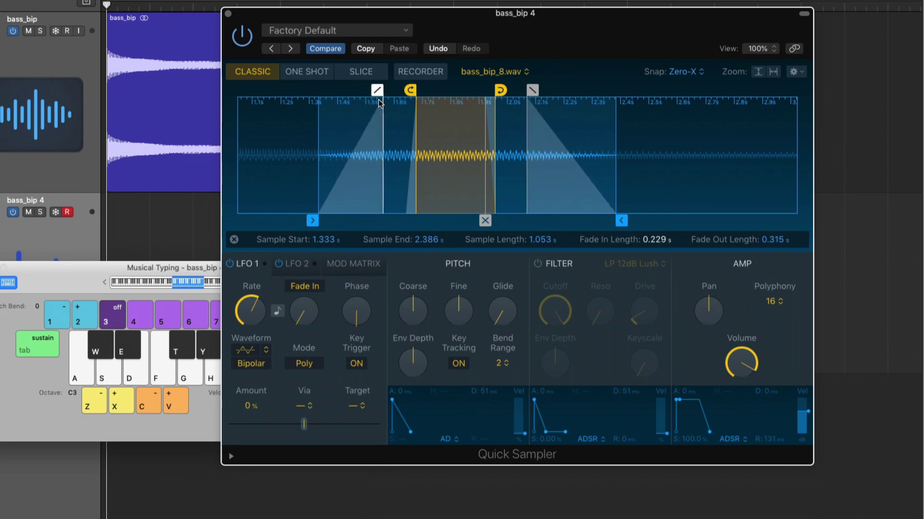
pyautogui.moveTo(485, 220); pyautogui.dragTo(486, 219)
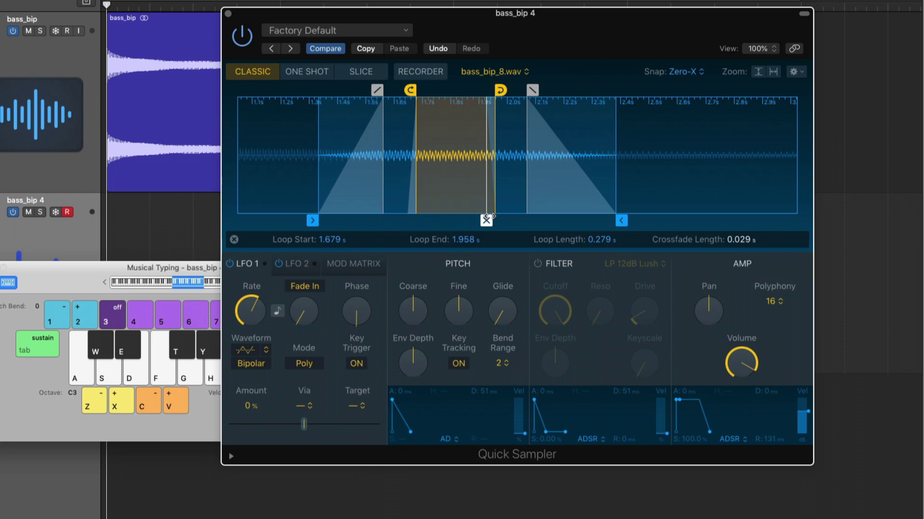
# Examine the sample editing commands offered for the whole sample, the sample end marker and the loop crossfade marker
pyautogui.click(795, 71)
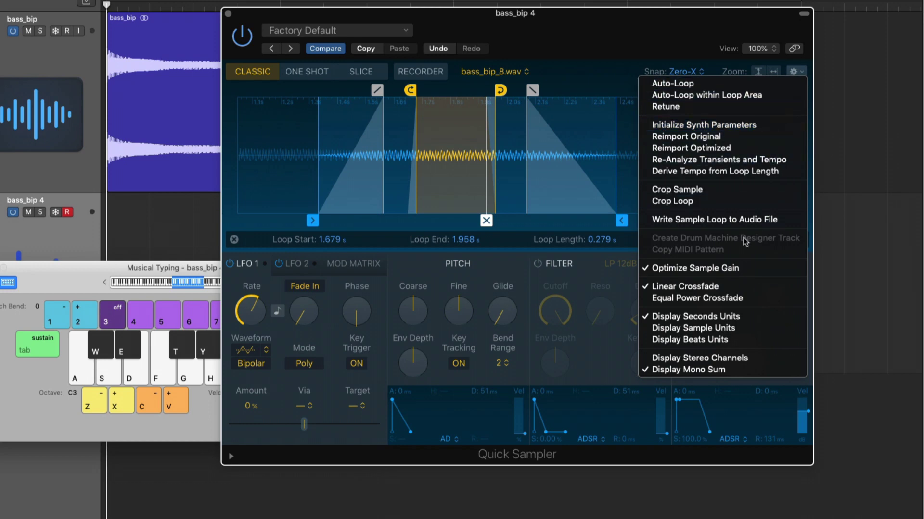
pyautogui.click(800, 72)
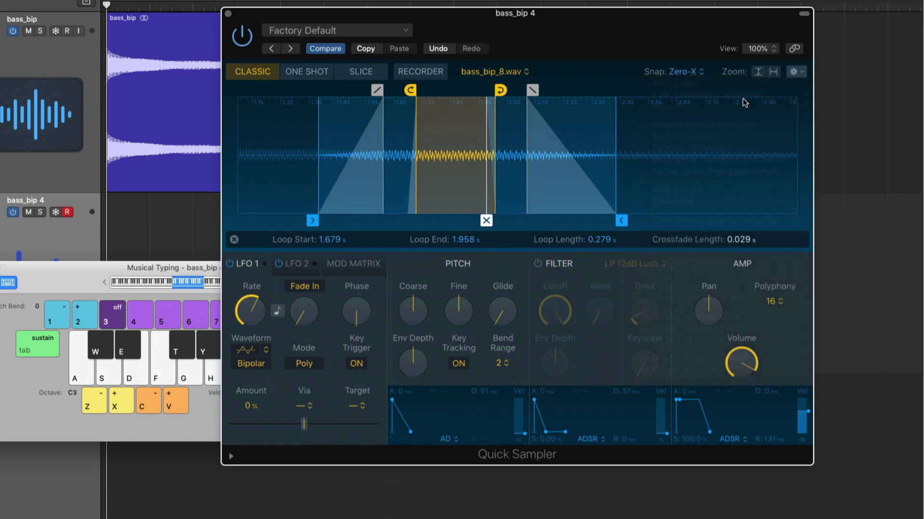
pyautogui.rightClick(621, 221)
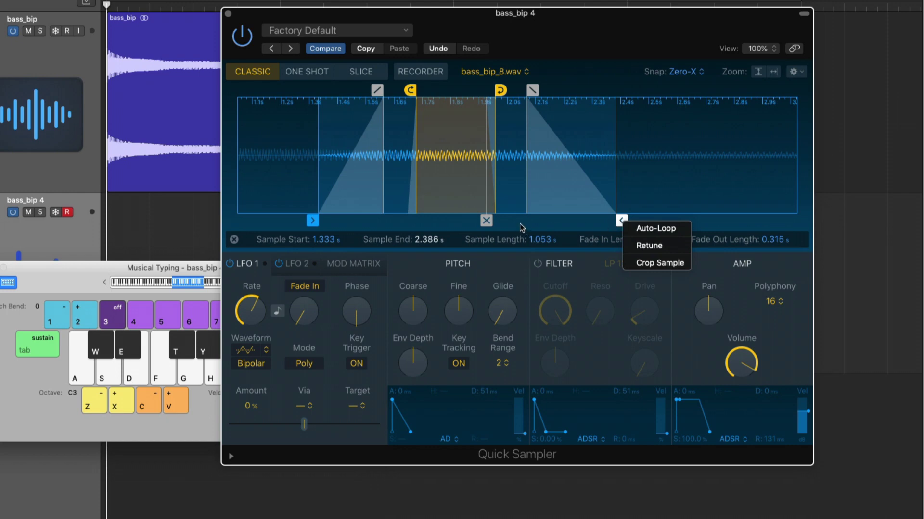
pyautogui.rightClick(487, 221)
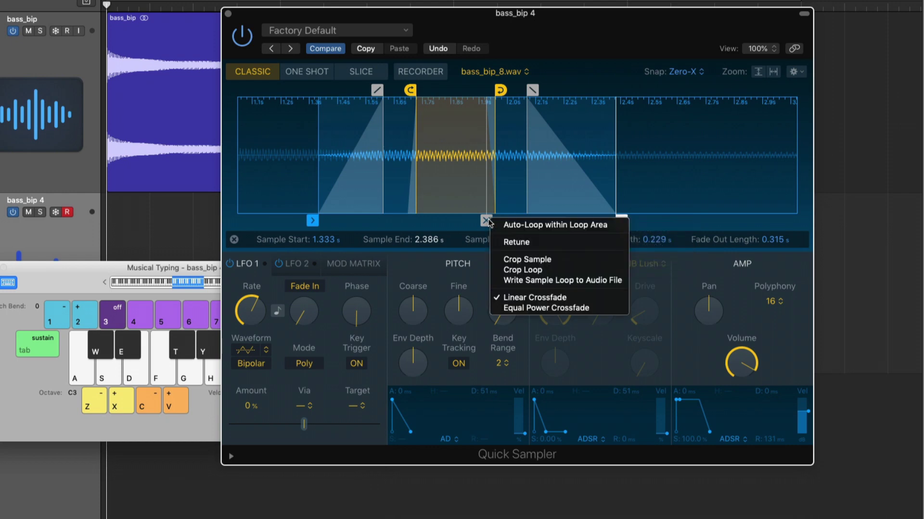
pyautogui.click(791, 77)
pyautogui.click(794, 73)
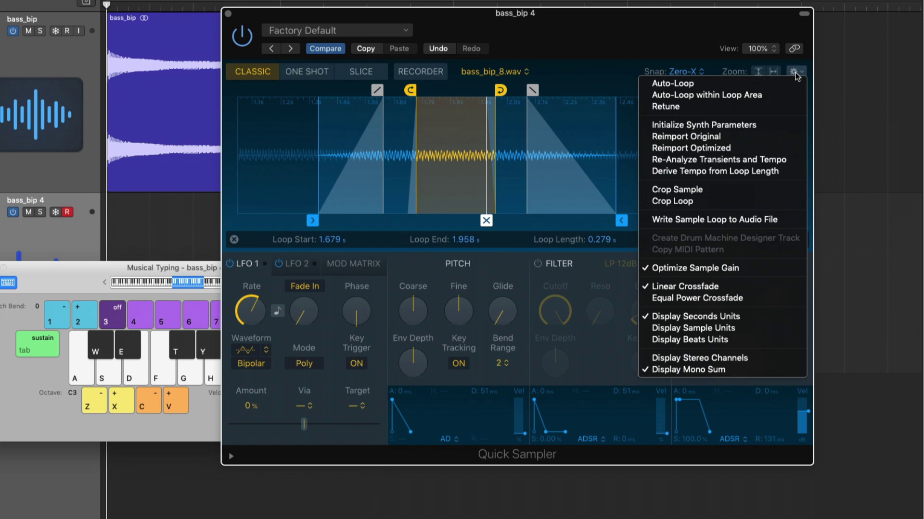
pyautogui.click(794, 74)
# Try a Coarse pitch of +12 and a Fine pitch of -23 cents while playing notes, and reset both to zero
pyautogui.scroll(-3, 443, 144)
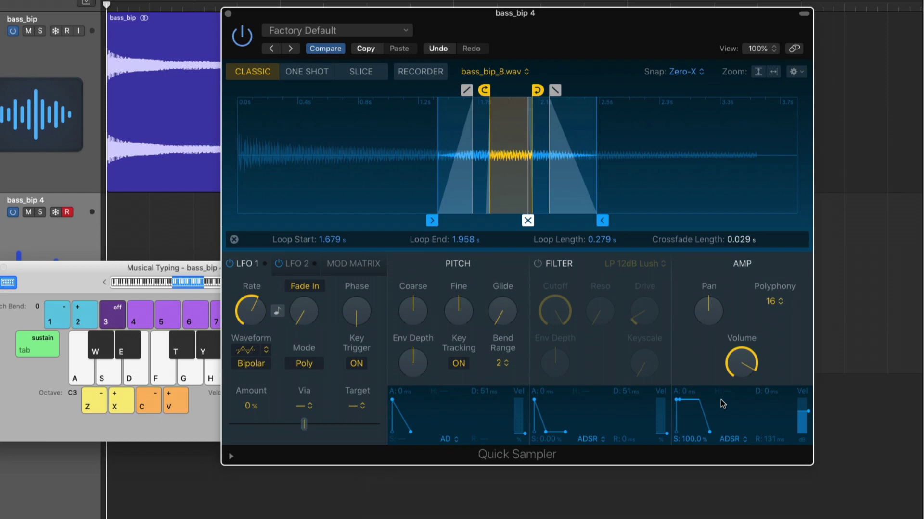
pyautogui.moveTo(413, 310); pyautogui.dragTo(418, 275)
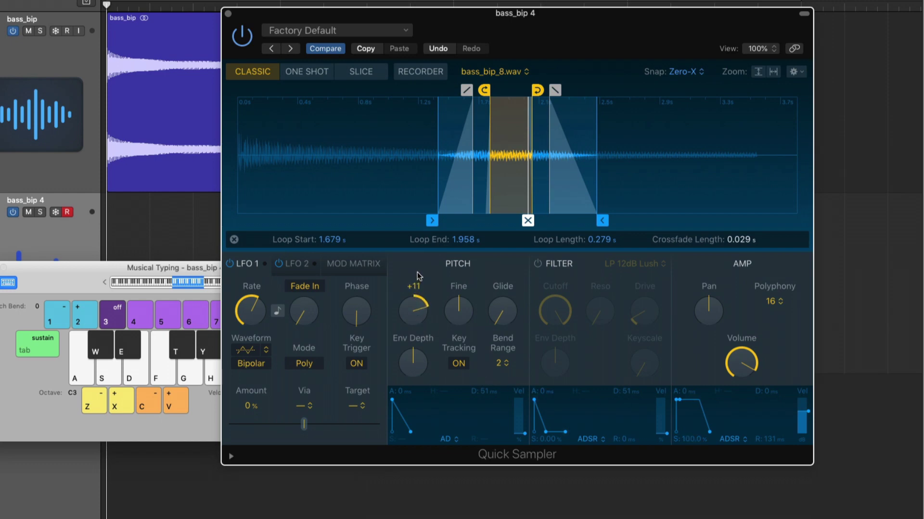
pyautogui.press('a')
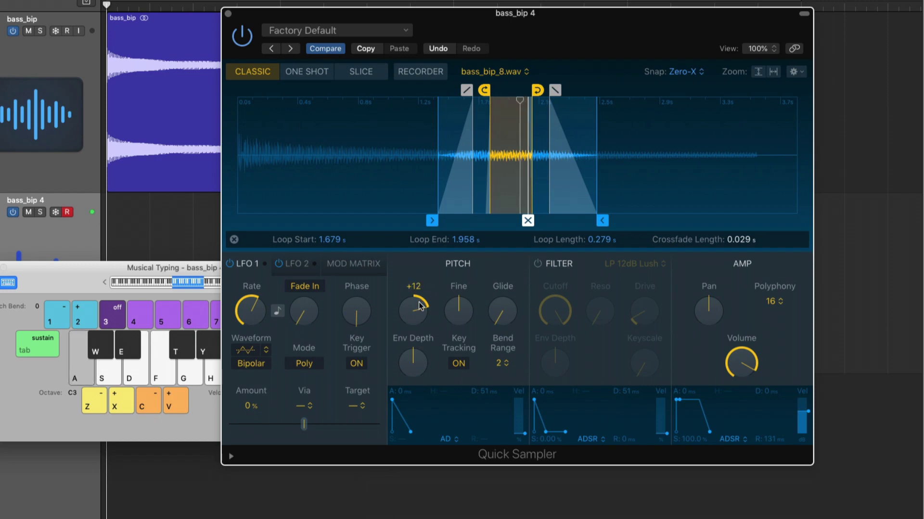
pyautogui.moveTo(459, 314); pyautogui.dragTo(461, 352)
pyautogui.press('a')
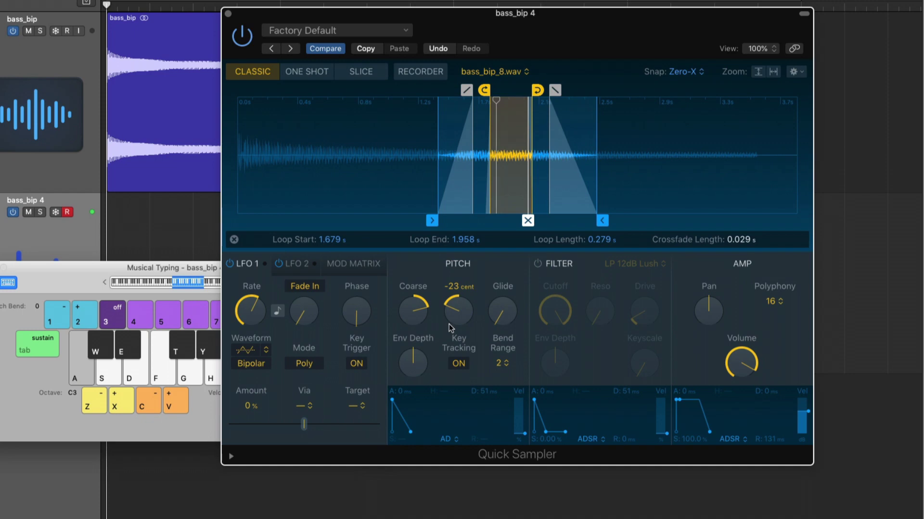
pyautogui.keyDown('alt'); pyautogui.click(452, 316); pyautogui.keyUp('alt')
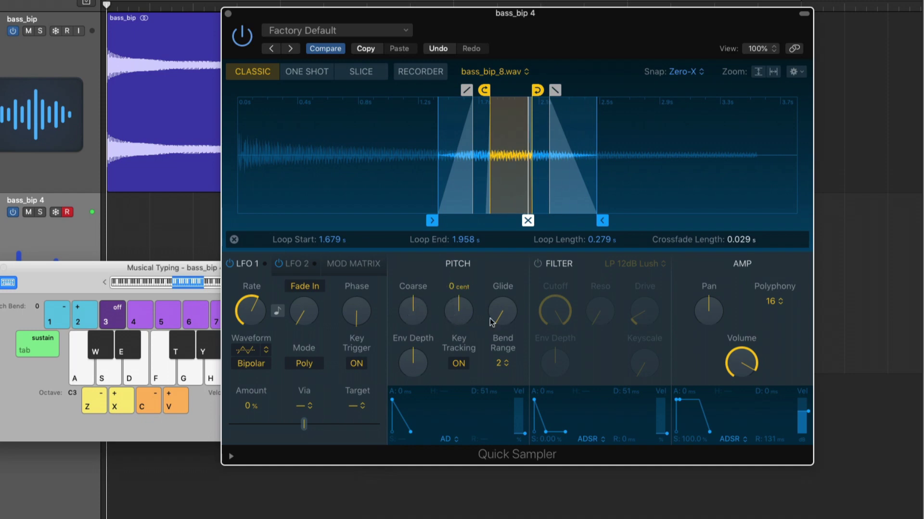
# Raise the pitch Glide to about the middle of its range and play a note
pyautogui.moveTo(500, 318); pyautogui.dragTo(506, 239)
pyautogui.press('a')
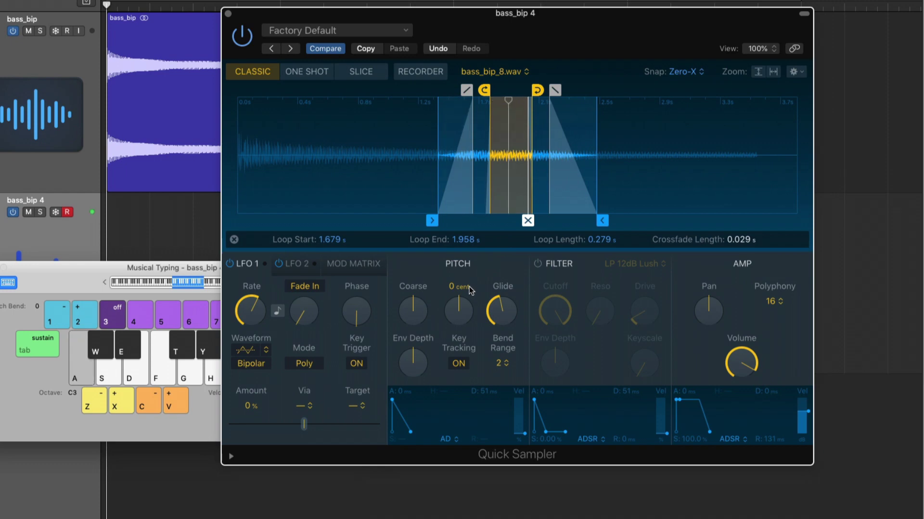
# Extend the sample start to 0 s, reduce the fade-in to 0 s, and play two alternating notes to hear the glide
pyautogui.moveTo(432, 220); pyautogui.dragTo(331, 220)
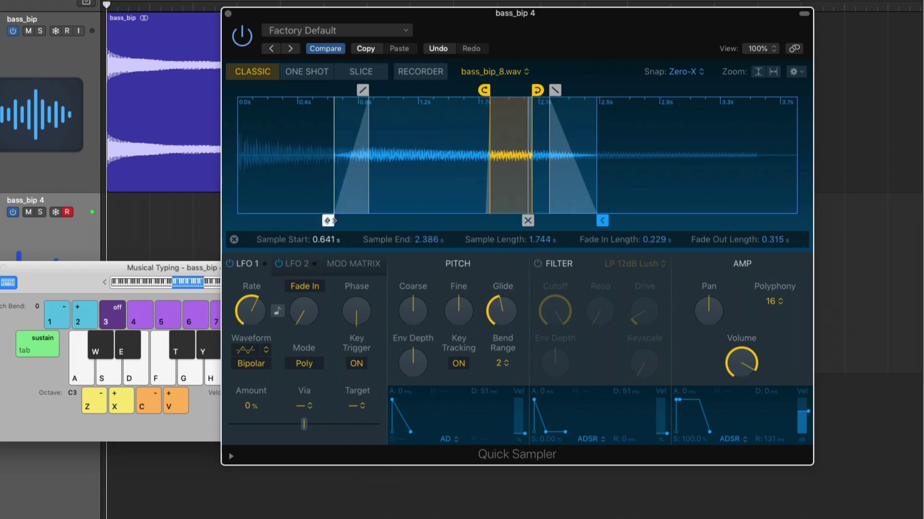
pyautogui.moveTo(363, 89); pyautogui.dragTo(313, 90)
pyautogui.moveTo(325, 220); pyautogui.dragTo(231, 220)
pyautogui.press('a')
pyautogui.press('d')
pyautogui.press('a')
pyautogui.press('d')
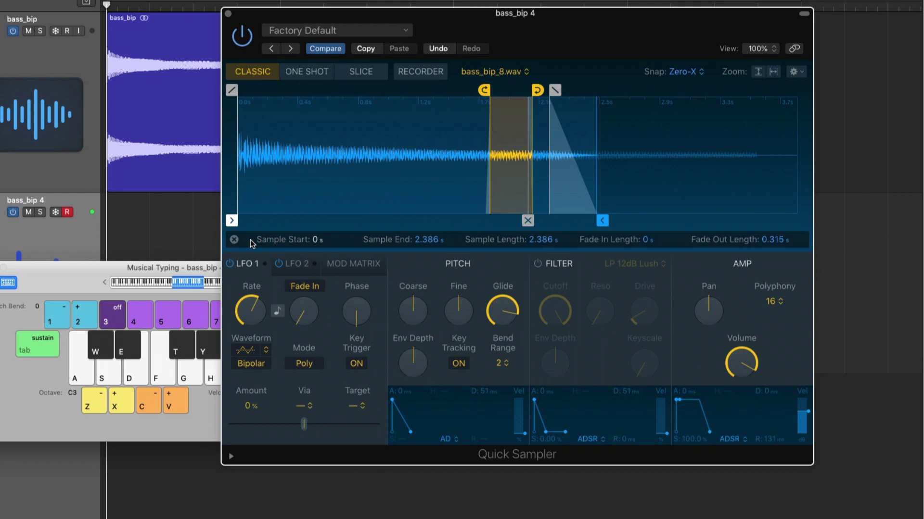
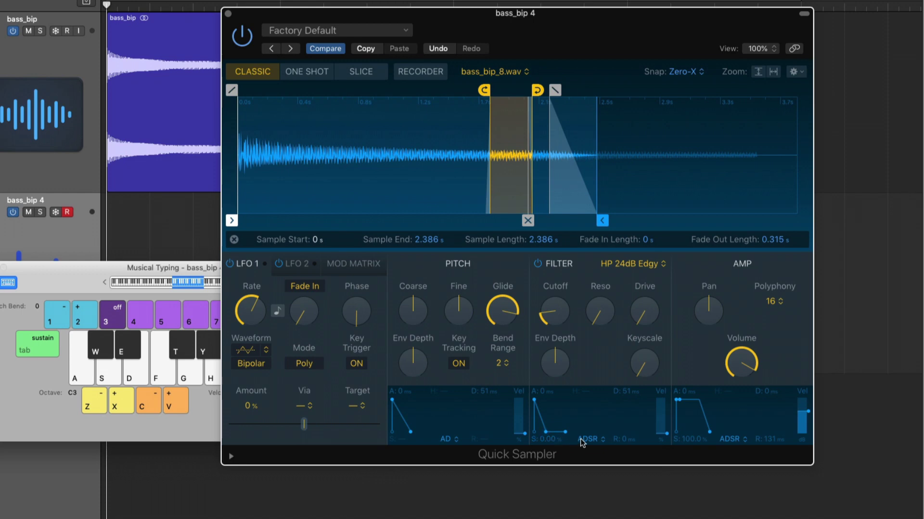
# Set the filter envelope type to AD and check the other available envelope types
pyautogui.click(602, 439)
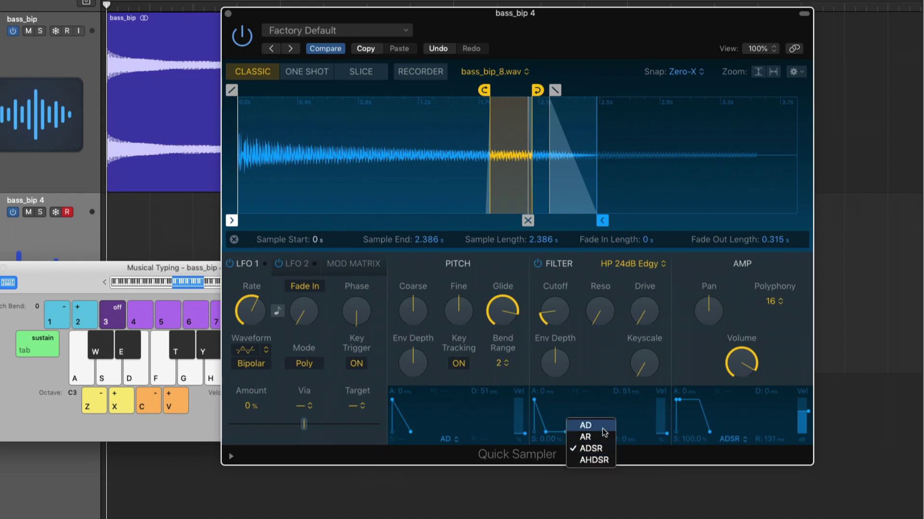
pyautogui.click(604, 431)
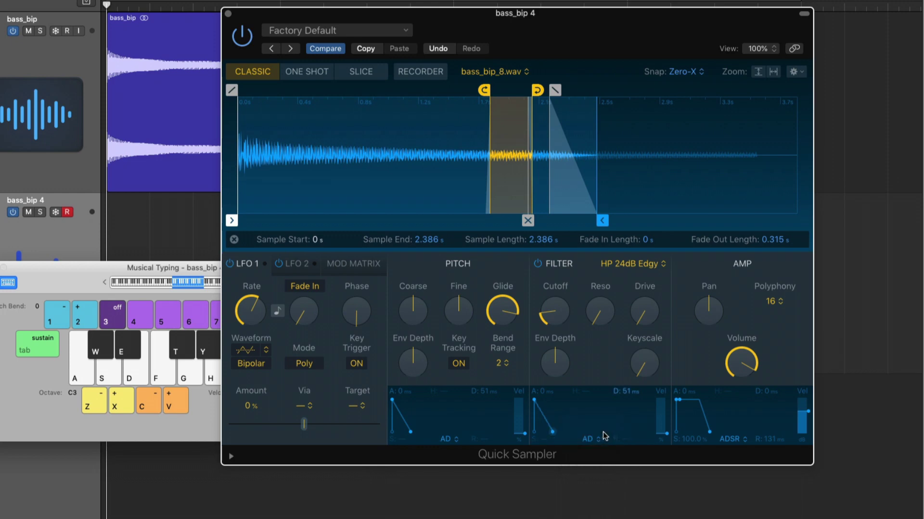
pyautogui.click(605, 439)
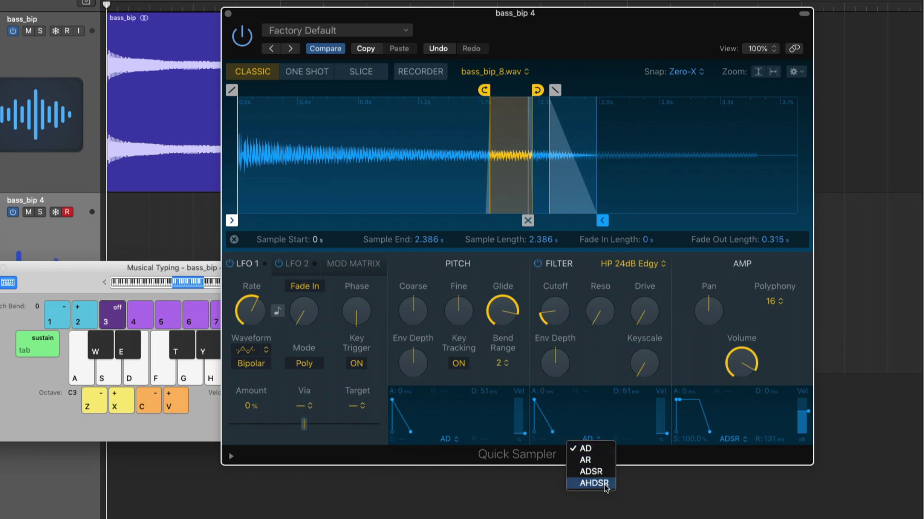
pyautogui.click(601, 453)
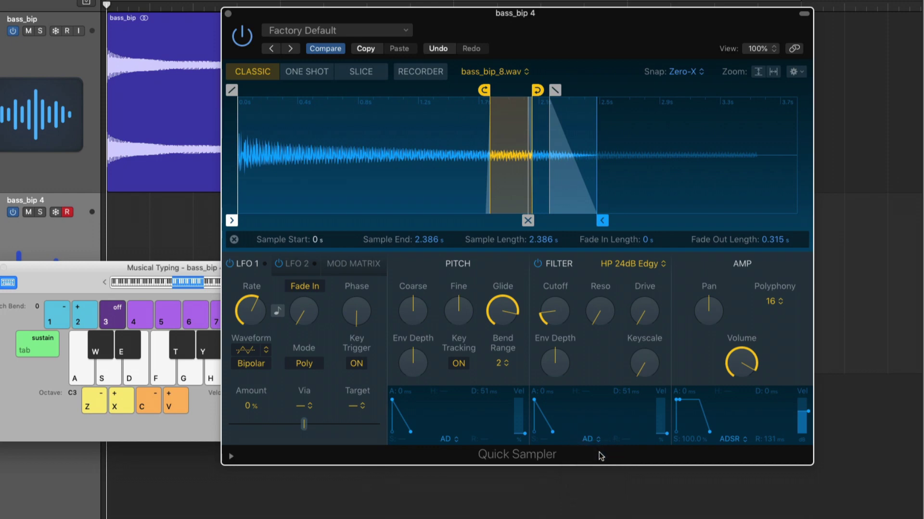
# Set the filter envelope attack to 977 ms and its Env Depth to +23.2%, and play a note
pyautogui.moveTo(533, 400); pyautogui.dragTo(566, 400)
pyautogui.moveTo(557, 364); pyautogui.dragTo(557, 344)
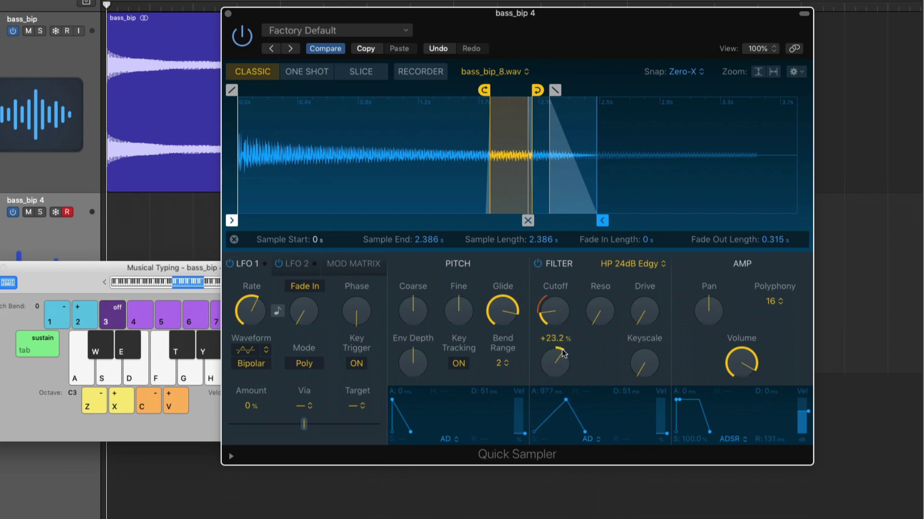
pyautogui.press('a')
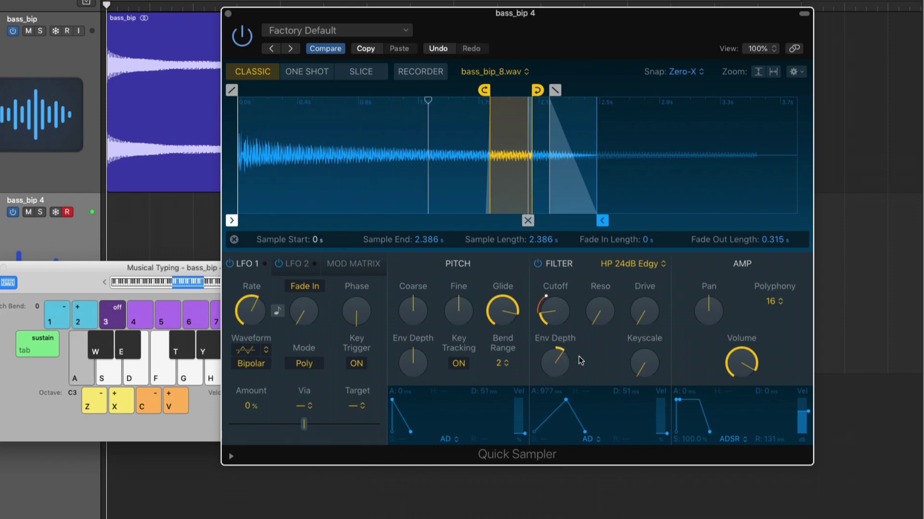
# Try a filter envelope decay of 5230 ms, shorten it to about 80 ms, and play a note for each
pyautogui.moveTo(585, 432); pyautogui.dragTo(619, 434)
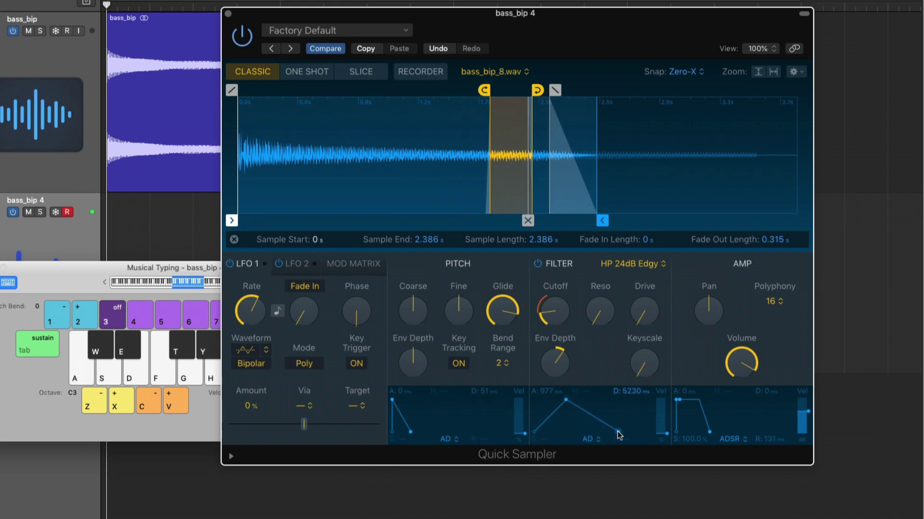
pyautogui.press('a')
pyautogui.moveTo(618, 432); pyautogui.dragTo(585, 434)
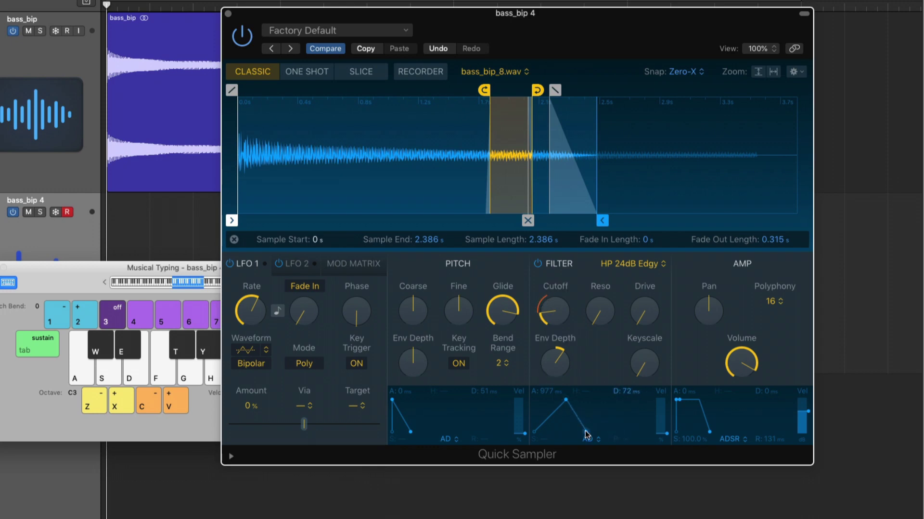
pyautogui.press('a')
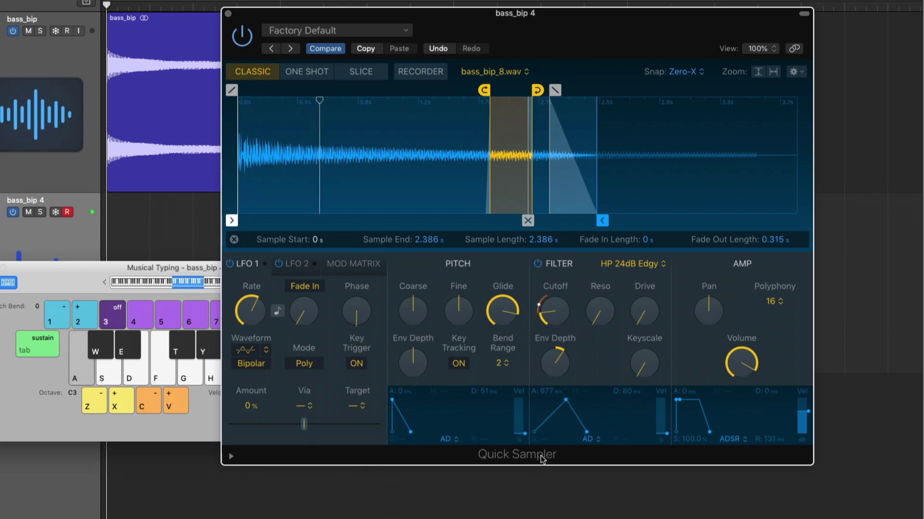
# Set the filter Keyscale to 29.7% and play a note to hear it
pyautogui.moveTo(648, 363)
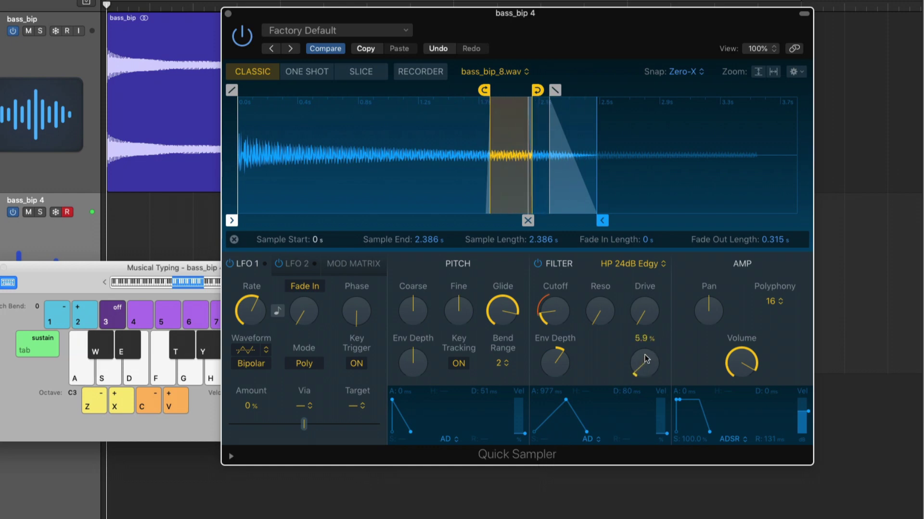
pyautogui.moveTo(645, 355); pyautogui.dragTo(645, 314)
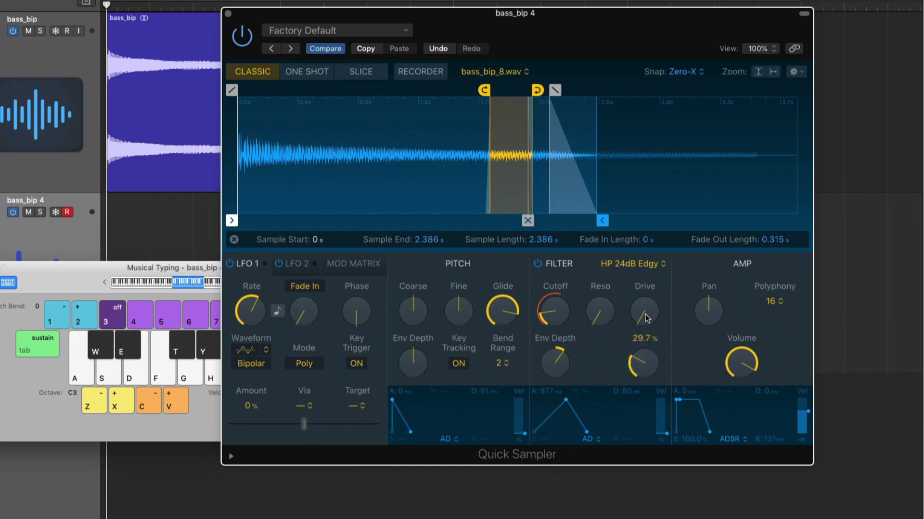
pyautogui.press('a')
pyautogui.moveTo(555, 302)
# Raise the pitch Env Depth well above zero and turn the Coarse pitch up slightly
pyautogui.moveTo(424, 363)
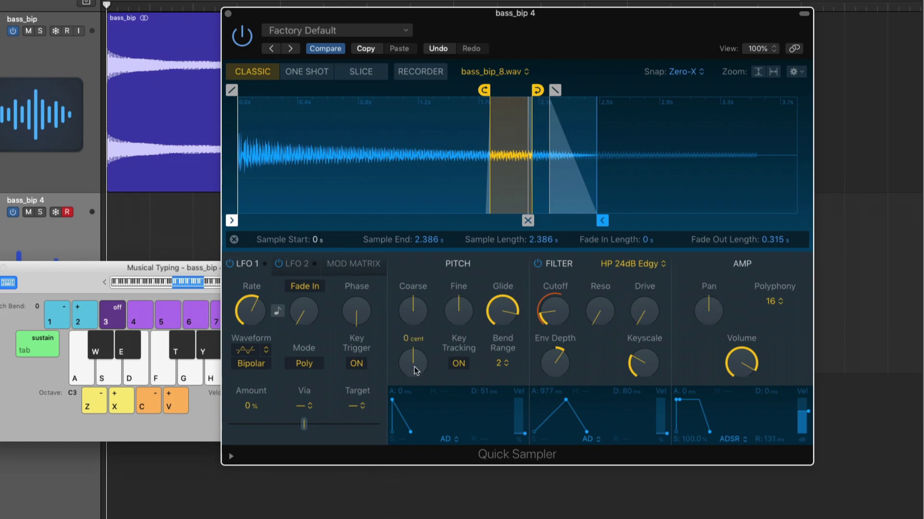
pyautogui.moveTo(416, 371); pyautogui.dragTo(415, 366)
pyautogui.moveTo(417, 302)
pyautogui.moveTo(419, 298); pyautogui.dragTo(416, 308)
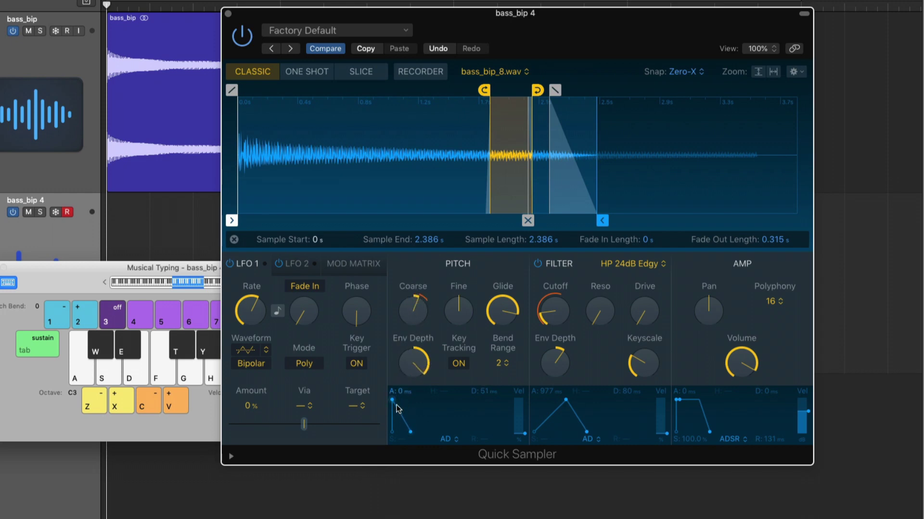
# Set the pitch envelope's attack to 131 ms and its decay to 871 ms, and play a note
pyautogui.moveTo(392, 400); pyautogui.dragTo(413, 399)
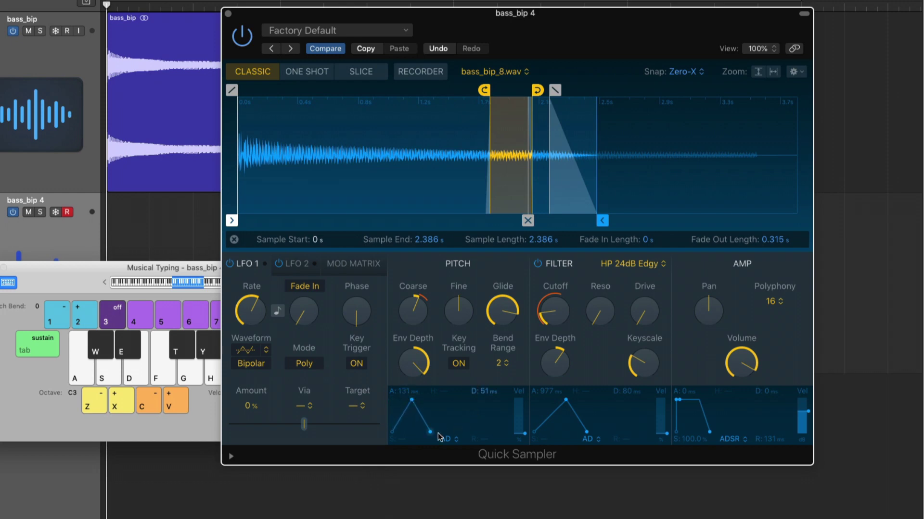
pyautogui.moveTo(431, 432); pyautogui.dragTo(445, 431)
pyautogui.press('a')
# Set the amp envelope's attack to 1282 ms and play notes to hear the slower onset
pyautogui.moveTo(677, 400); pyautogui.dragTo(695, 406)
pyautogui.press('a')
pyautogui.press('a')
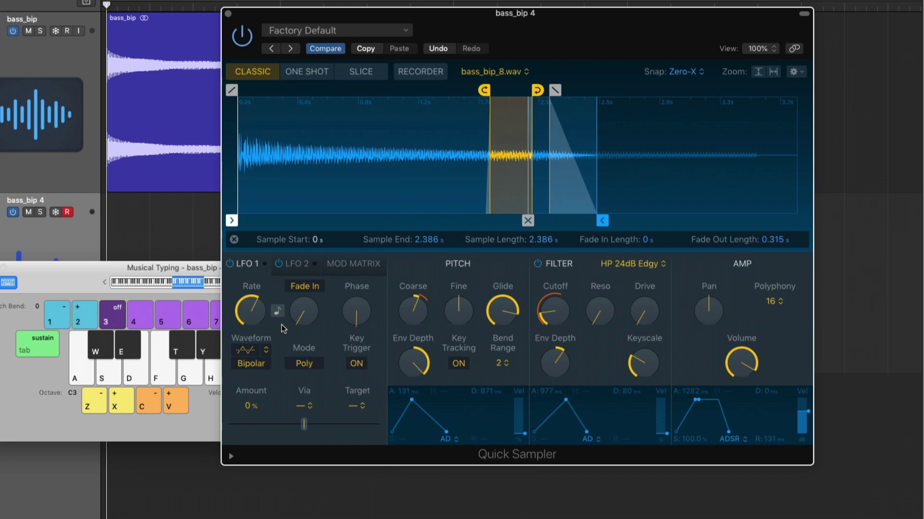
# Set LFO 1 to a Sine waveform targeting Loop End, with an amount of +56.5%
pyautogui.moveTo(286, 332)
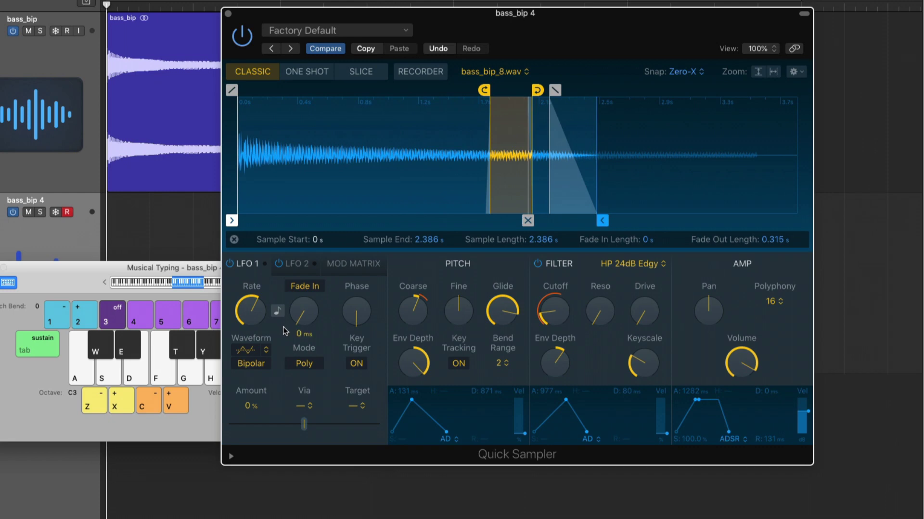
pyautogui.click(251, 354)
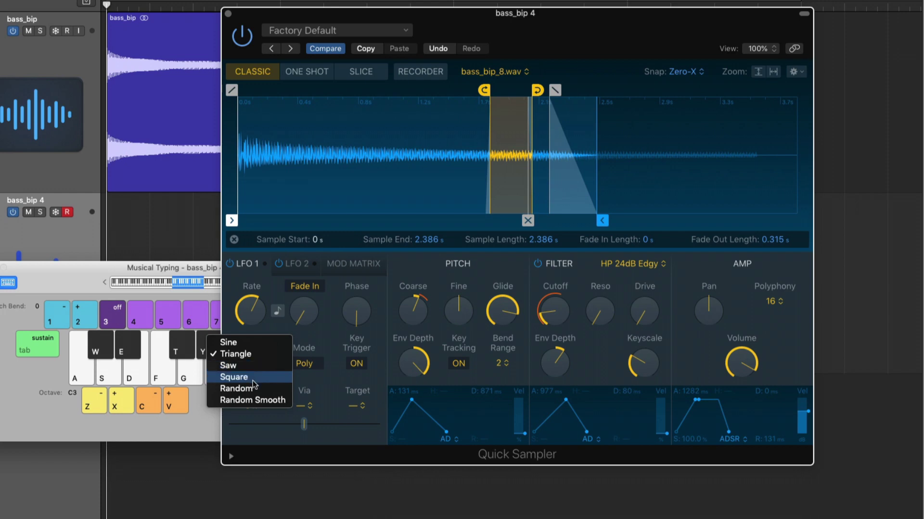
pyautogui.click(252, 344)
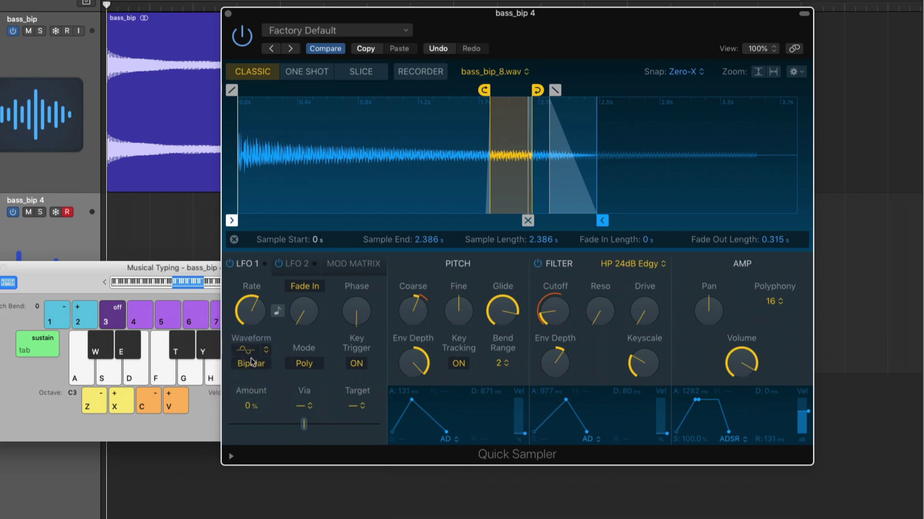
pyautogui.click(363, 405)
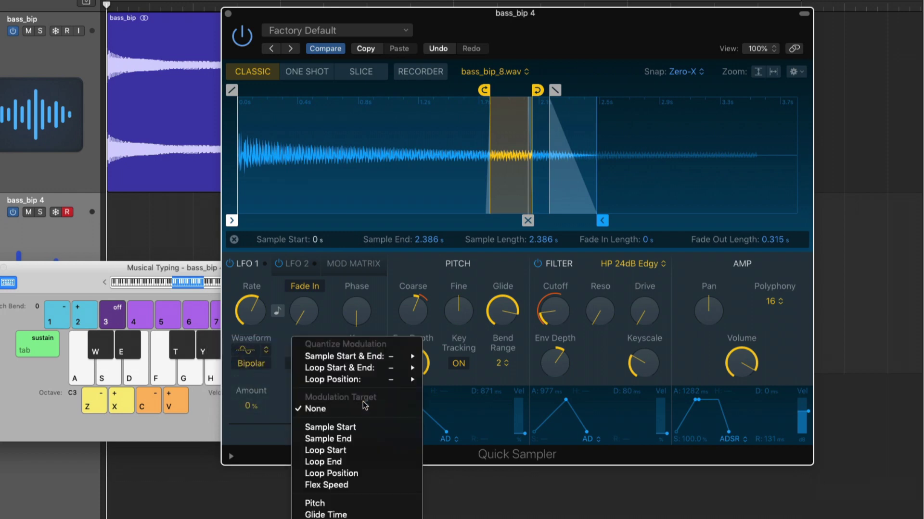
pyautogui.scroll(-3, 363, 406)
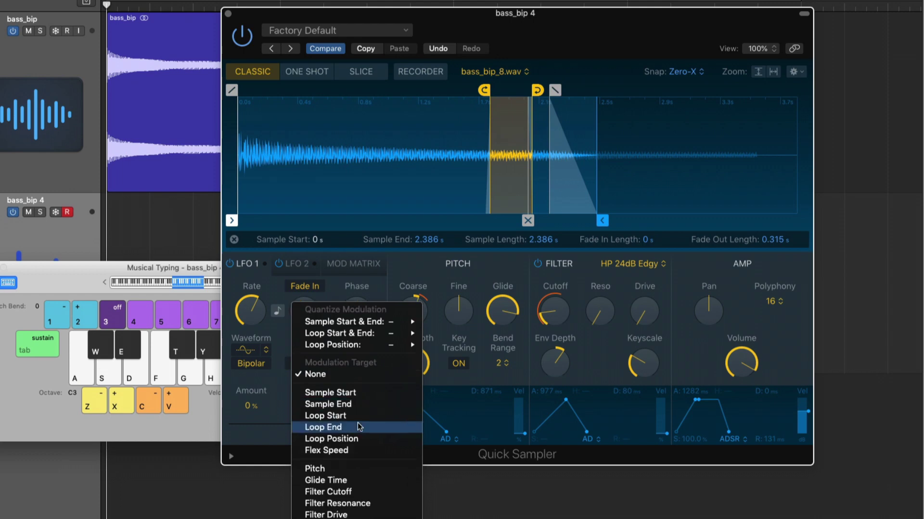
pyautogui.click(357, 427)
pyautogui.moveTo(312, 421); pyautogui.dragTo(347, 426)
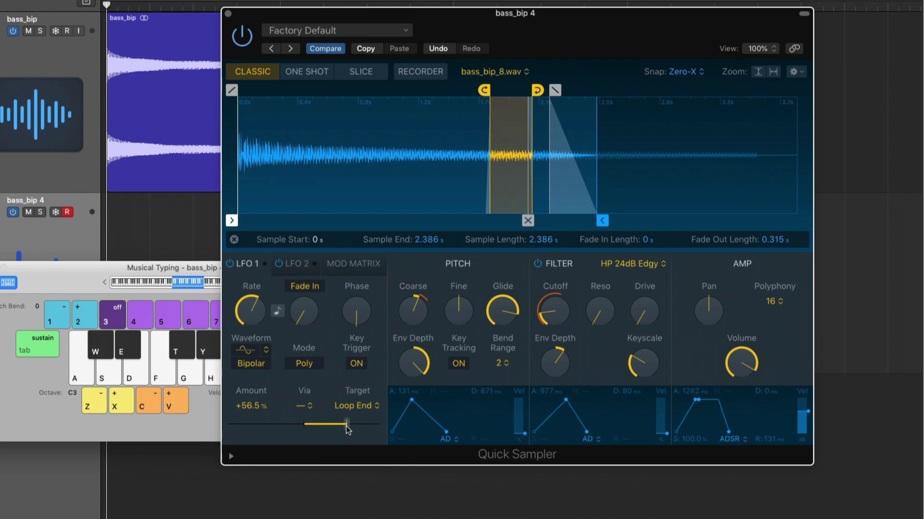
# Sync LFO 1's rate to the tempo, raise the rate above 1/8 and play a note
pyautogui.moveTo(258, 321)
pyautogui.click(272, 312)
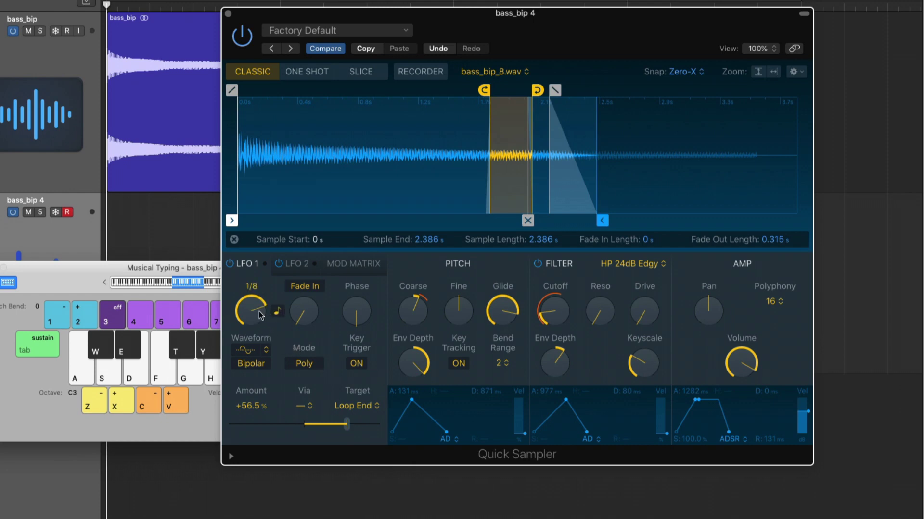
pyautogui.moveTo(262, 315)
pyautogui.mouseDown()
pyautogui.moveTo(258, 339)
pyautogui.moveTo(260, 302)
pyautogui.mouseUp()
pyautogui.press('a')
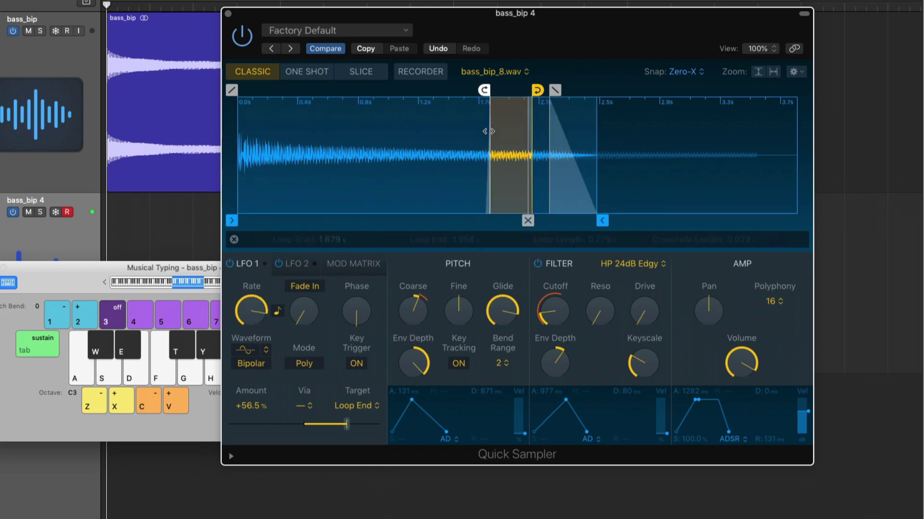
# Extend the sample end to the end of the audio file and move the loop end to 3.199 s
pyautogui.moveTo(600, 211); pyautogui.dragTo(807, 205)
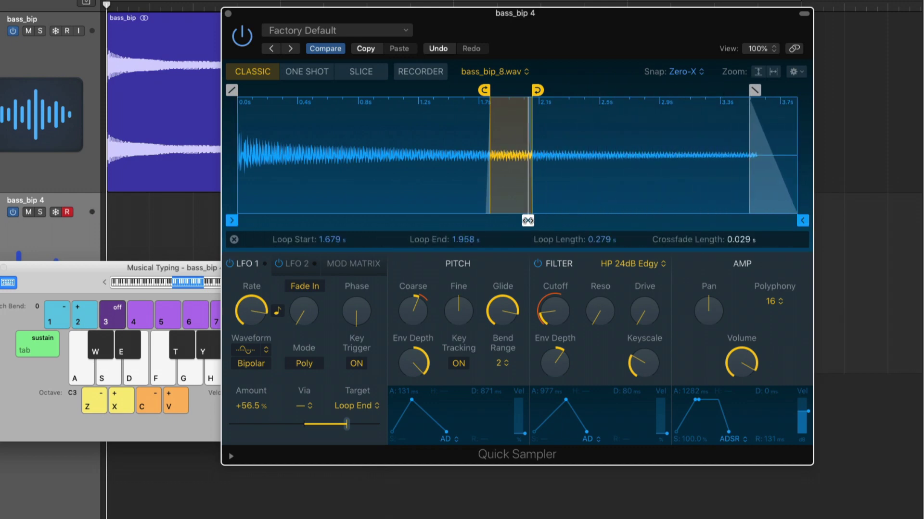
pyautogui.moveTo(537, 90); pyautogui.dragTo(719, 90)
# Lower LFO 1's synced rate and play notes to hear the loop end modulation
pyautogui.moveTo(250, 311); pyautogui.dragTo(249, 347)
pyautogui.press('a')
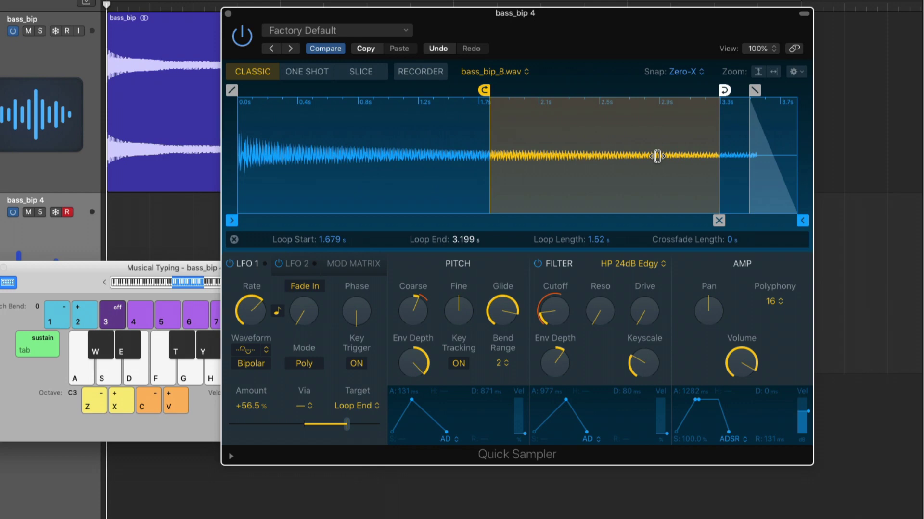
pyautogui.press('a')
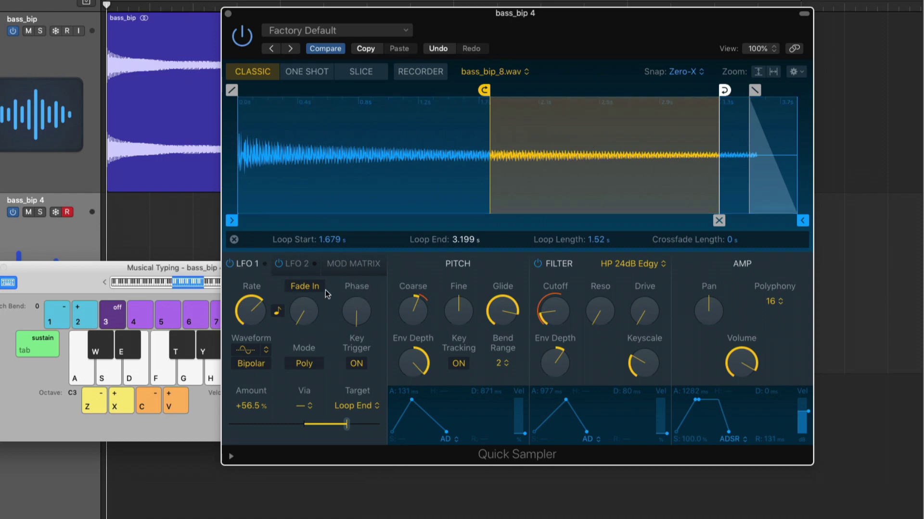
# Look through the LFO 2 and Mod Matrix settings, and return to LFO 1
pyautogui.click(290, 266)
pyautogui.click(343, 266)
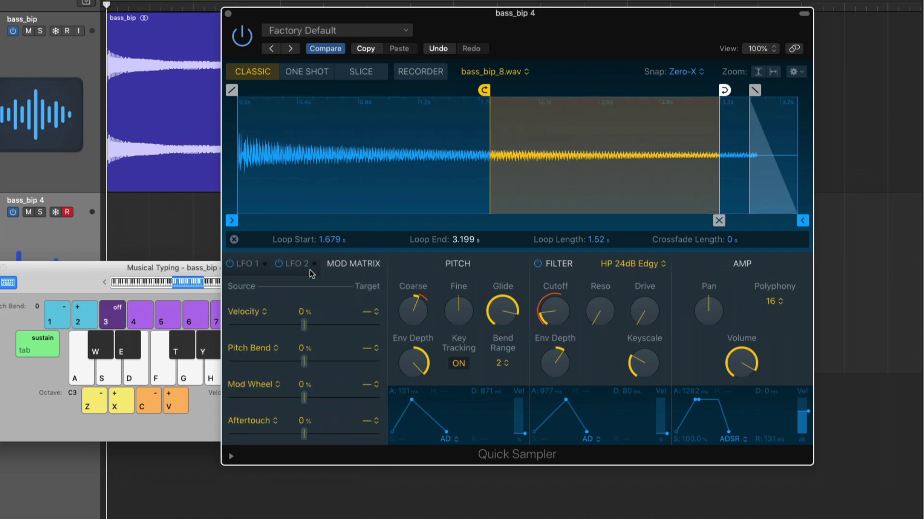
pyautogui.click(247, 267)
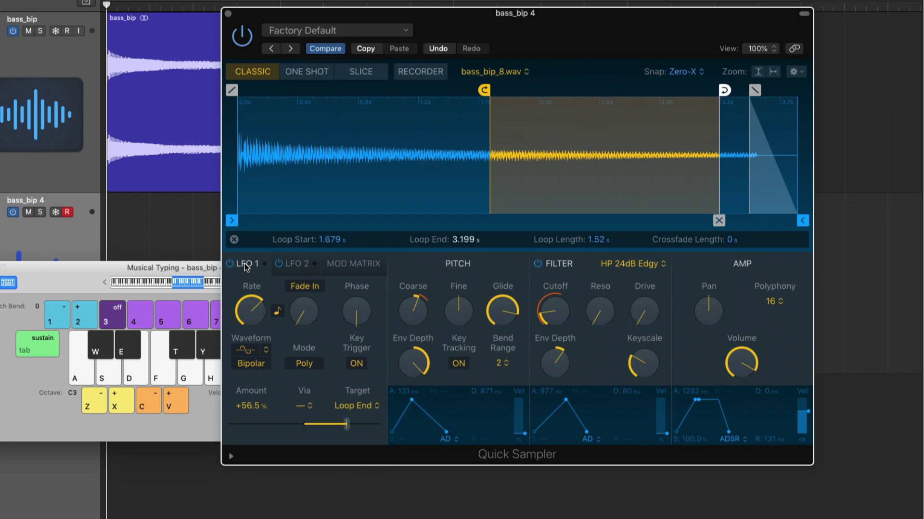
# Hide Musical Typing and load the Back Up Beat 01 loop from the Loop Browser into Quick Sampler
pyautogui.click(361, 71)
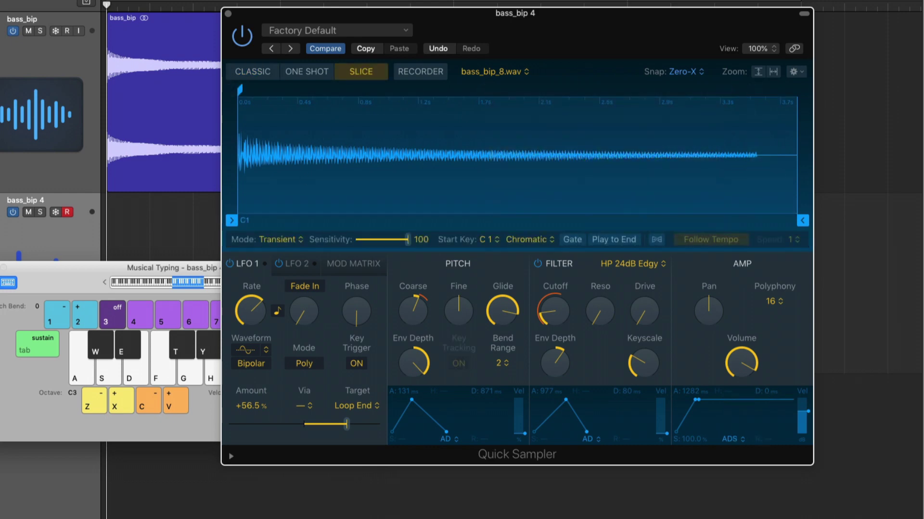
pyautogui.press('super+k')
pyautogui.moveTo(595, 54); pyautogui.dragTo(441, 61)
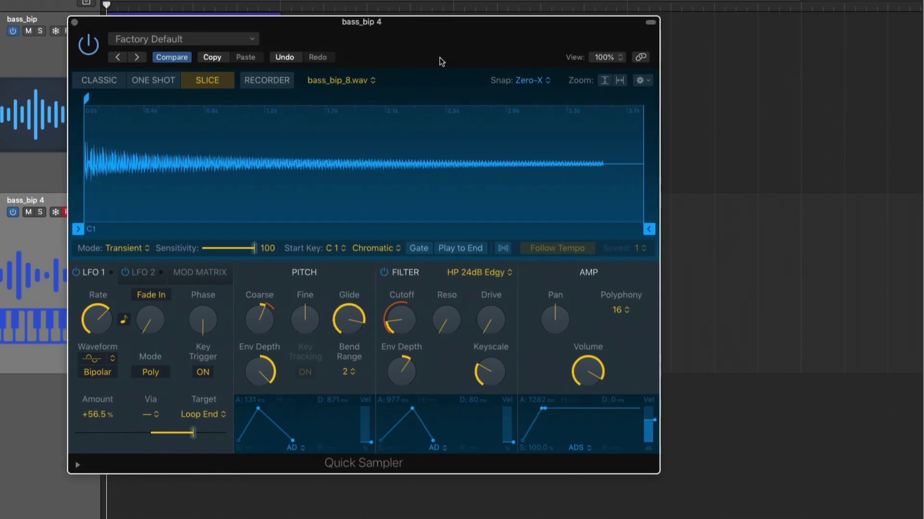
pyautogui.press('o')
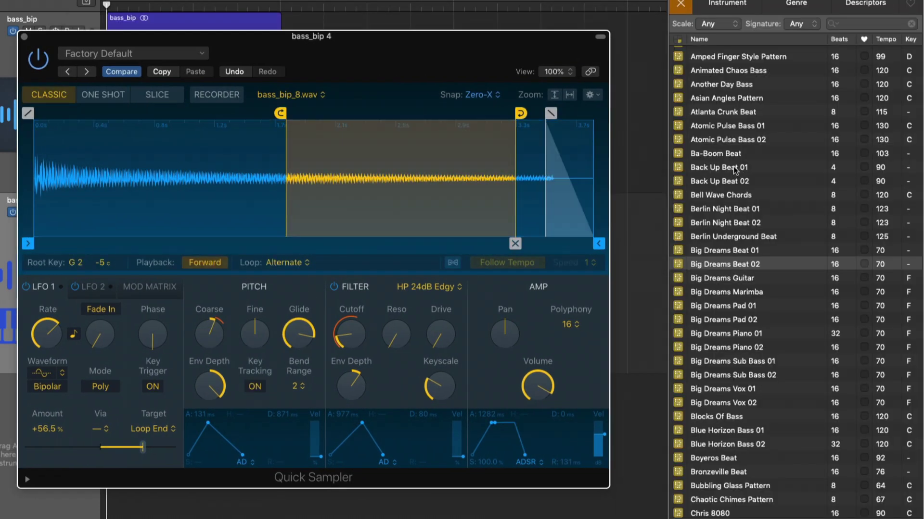
pyautogui.moveTo(735, 170); pyautogui.dragTo(245, 177)
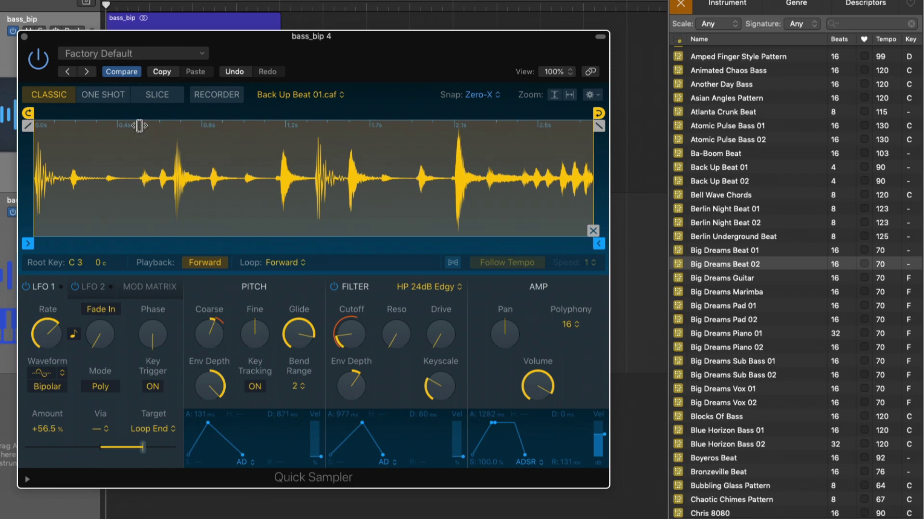
# Switch the sampler to Slice mode and check the transient slice markers around E1 and F1 up close
pyautogui.click(153, 95)
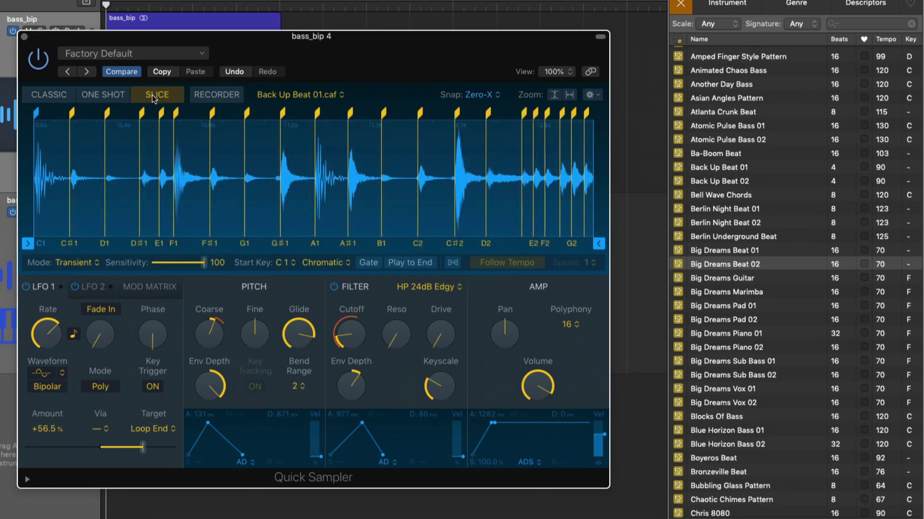
pyautogui.scroll(10, 160, 183)
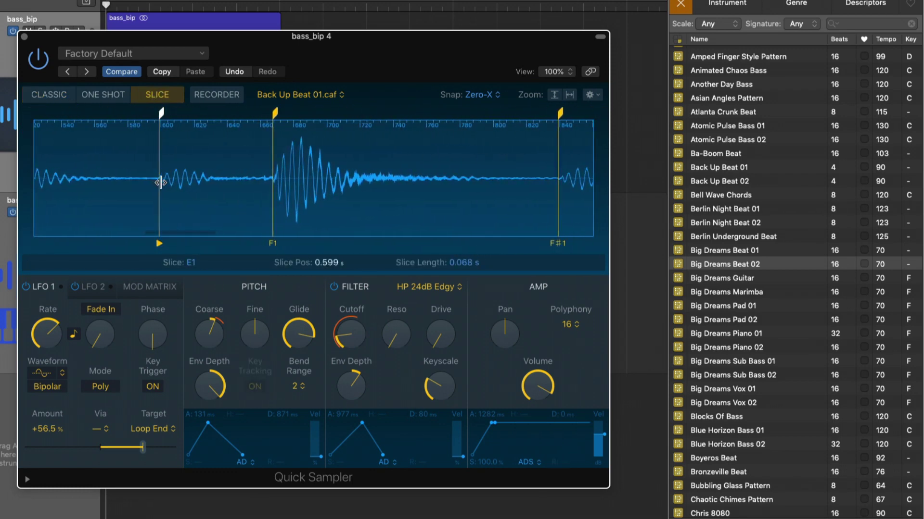
pyautogui.scroll(-10, 161, 183)
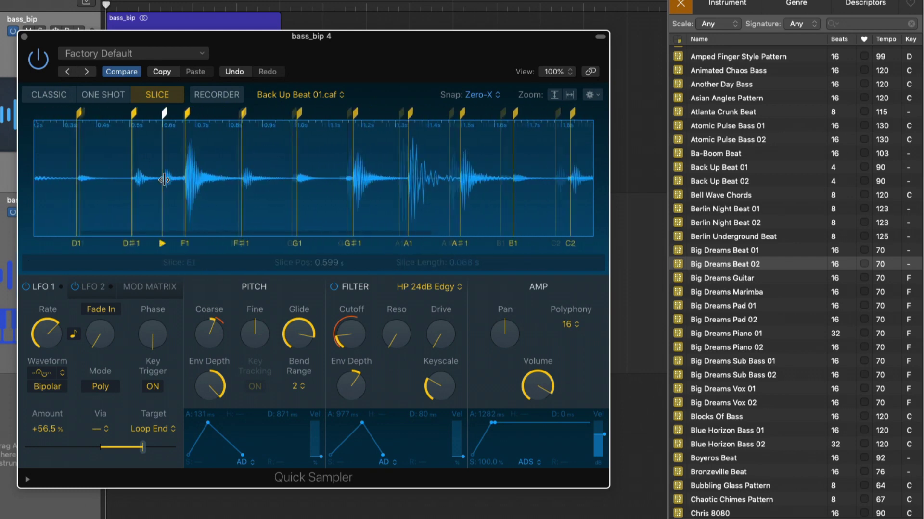
pyautogui.scroll(-2, 164, 180)
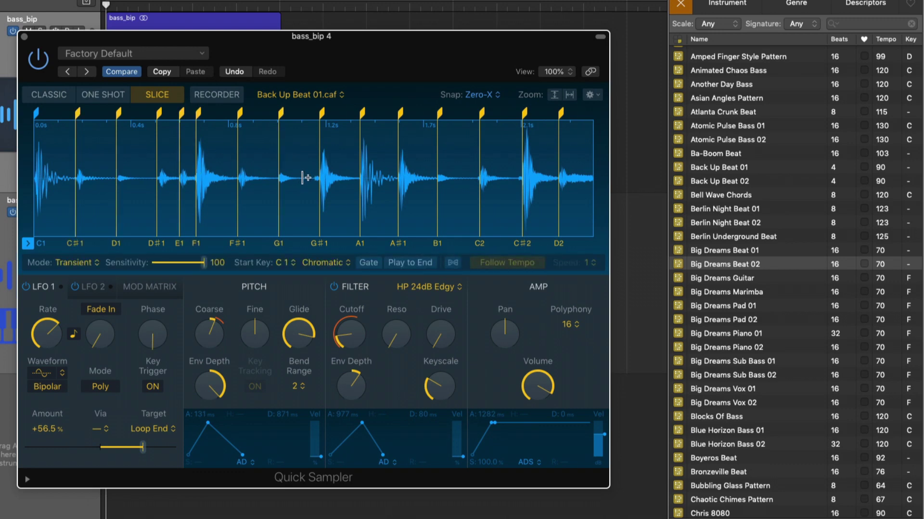
# Show Musical Typing, lower its octave to C1 and play a few slices
pyautogui.press('super+k')
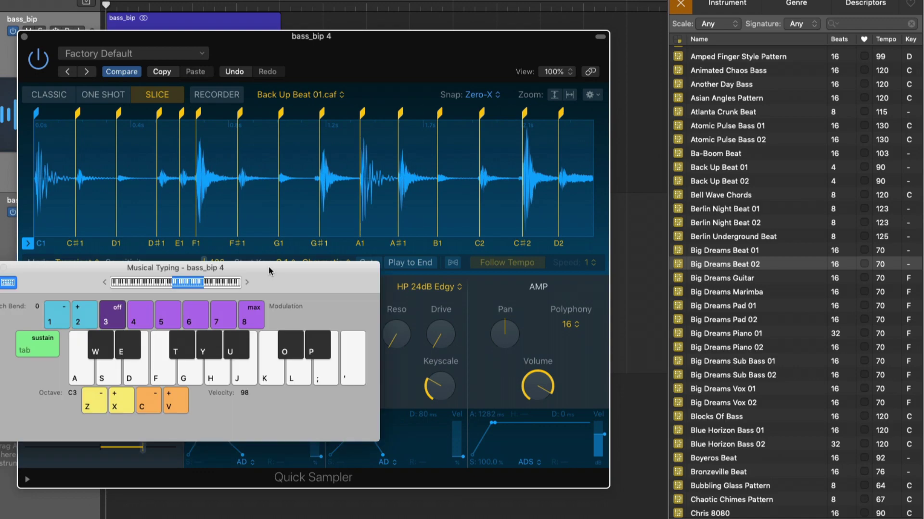
pyautogui.press('z')
pyautogui.press('z')
pyautogui.press('a')
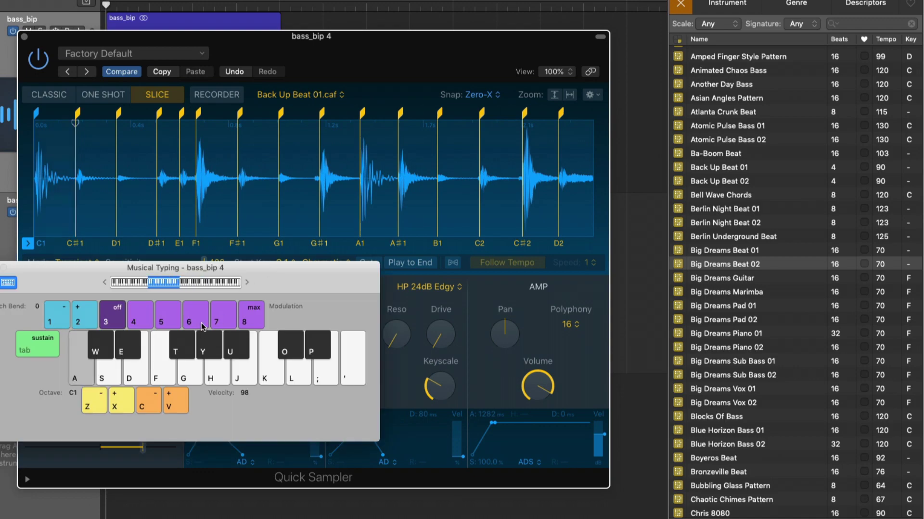
pyautogui.press('f')
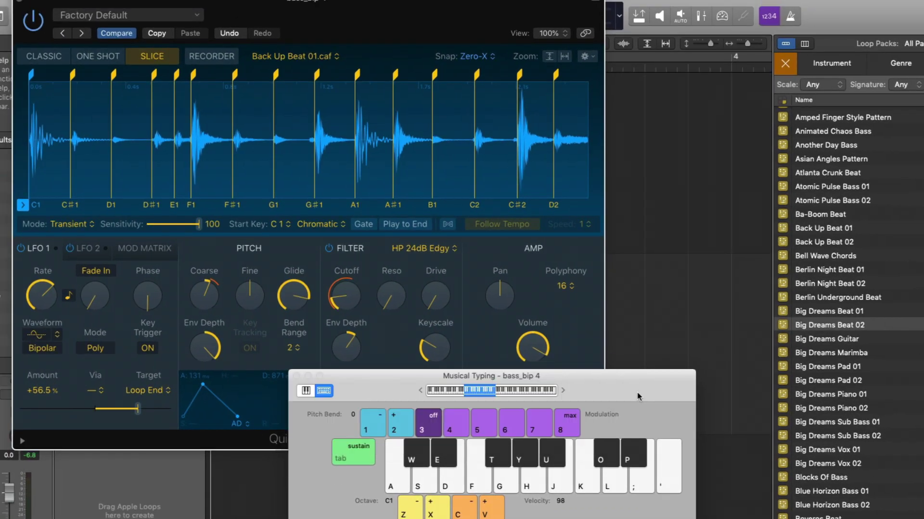
# Initialize the synth parameters, move Musical Typing mostly clear of the sampler and play the F1 slice
pyautogui.click(597, 115)
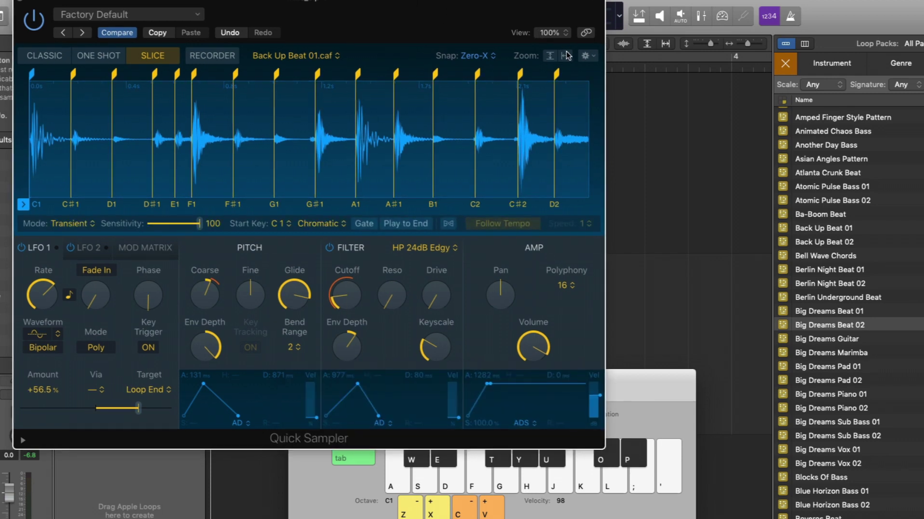
pyautogui.click(587, 56)
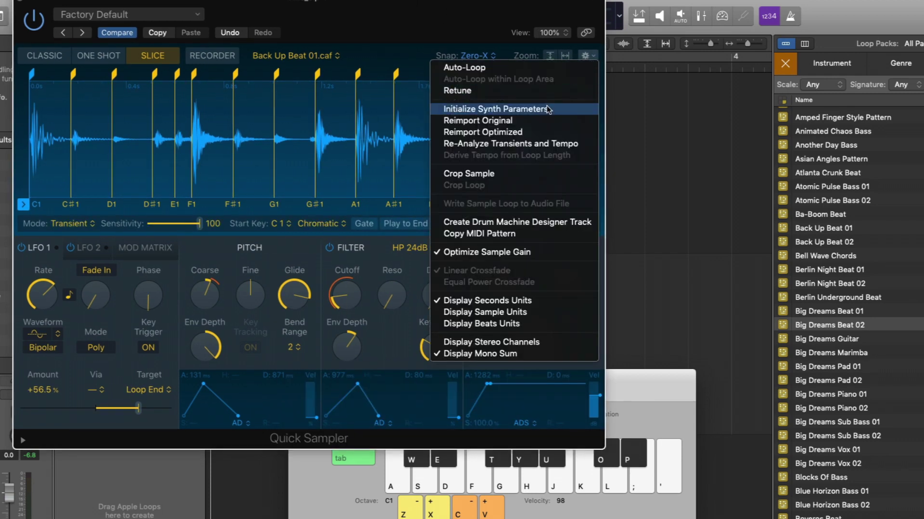
pyautogui.click(548, 110)
pyautogui.click(656, 401)
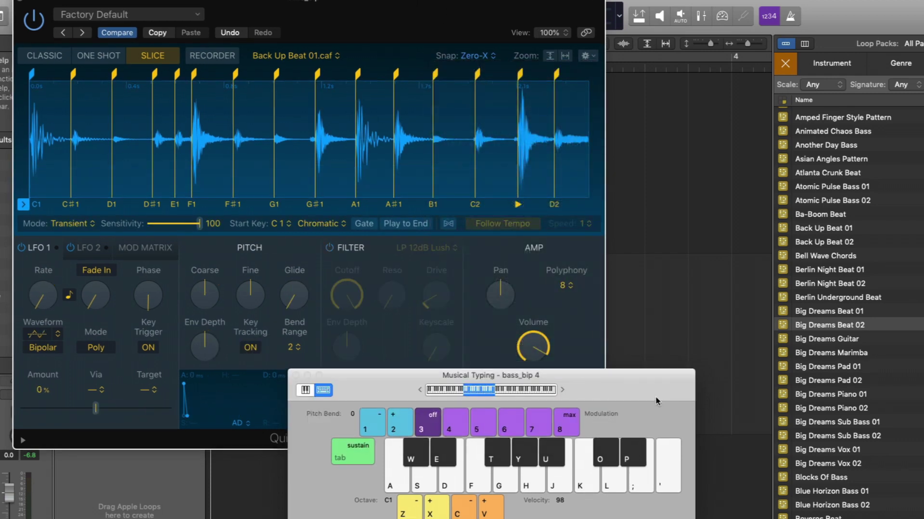
pyautogui.moveTo(668, 375); pyautogui.dragTo(808, 305)
pyautogui.press('f')
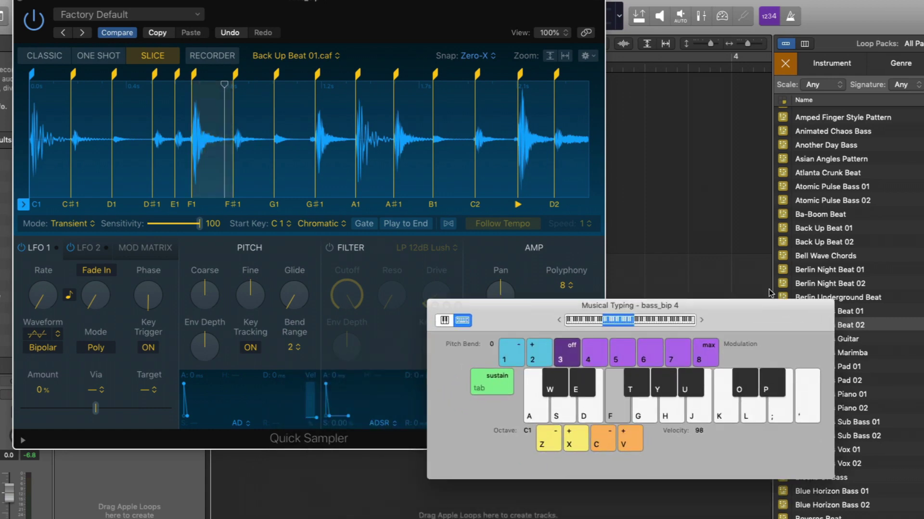
# Audition the C1 and F1 slices directly from their markers under the waveform
pyautogui.click(388, 23)
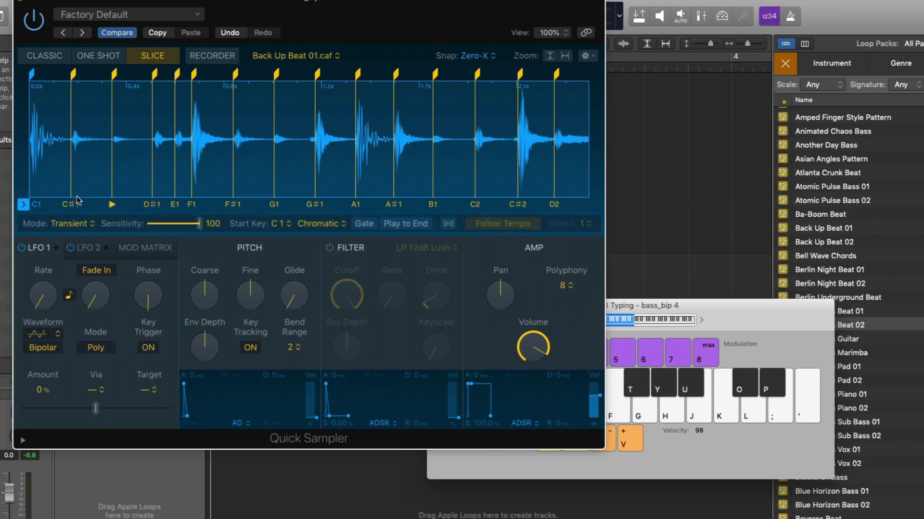
pyautogui.click(36, 206)
pyautogui.click(192, 206)
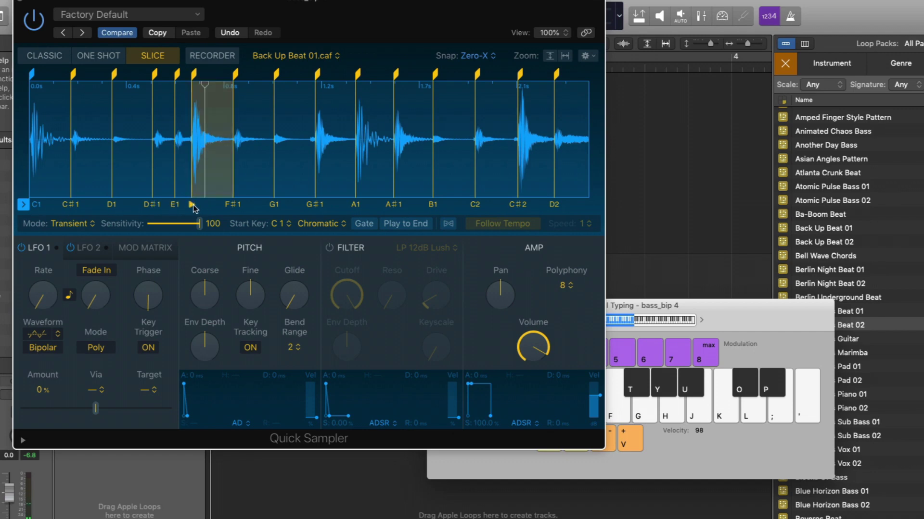
# Try mapping the slices to white keys only, and set the mapping to Black
pyautogui.click(330, 226)
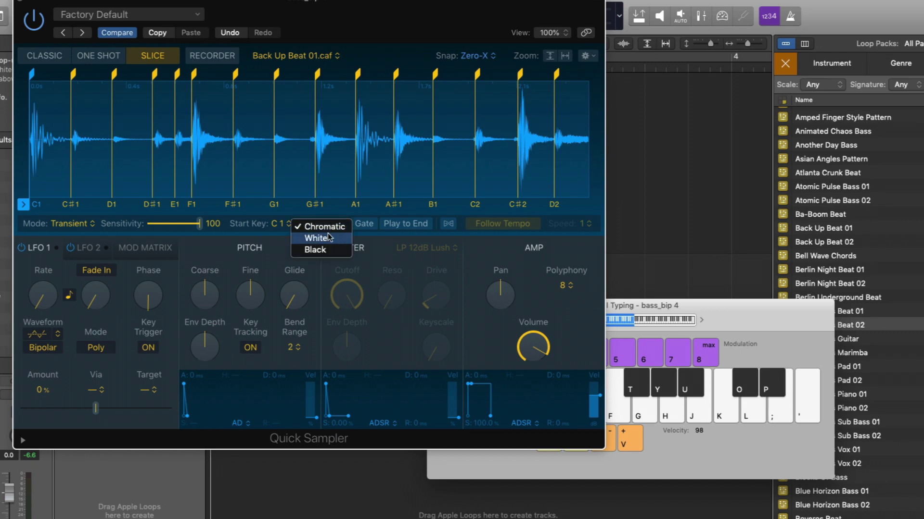
pyautogui.click(329, 237)
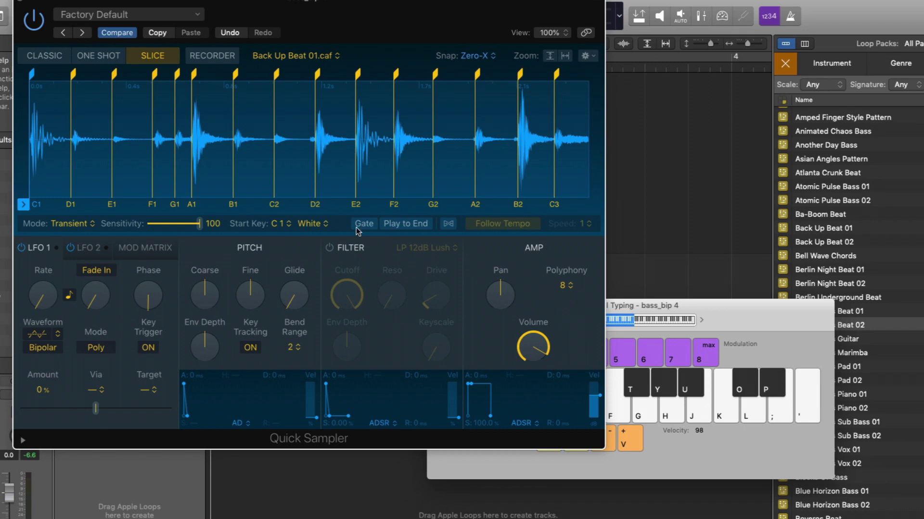
pyautogui.click(326, 226)
pyautogui.click(329, 239)
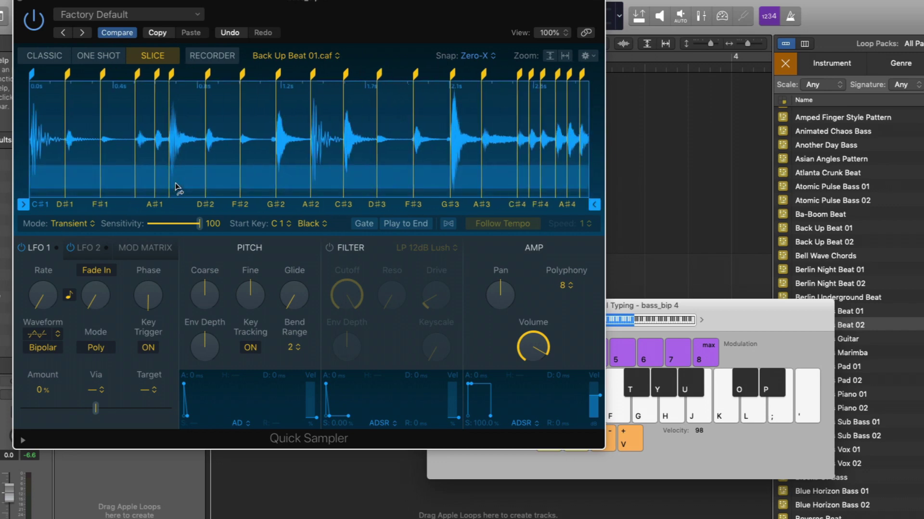
# Try slicing the loop by Beat Divisions with the division at 1/8
pyautogui.click(84, 226)
pyautogui.click(88, 242)
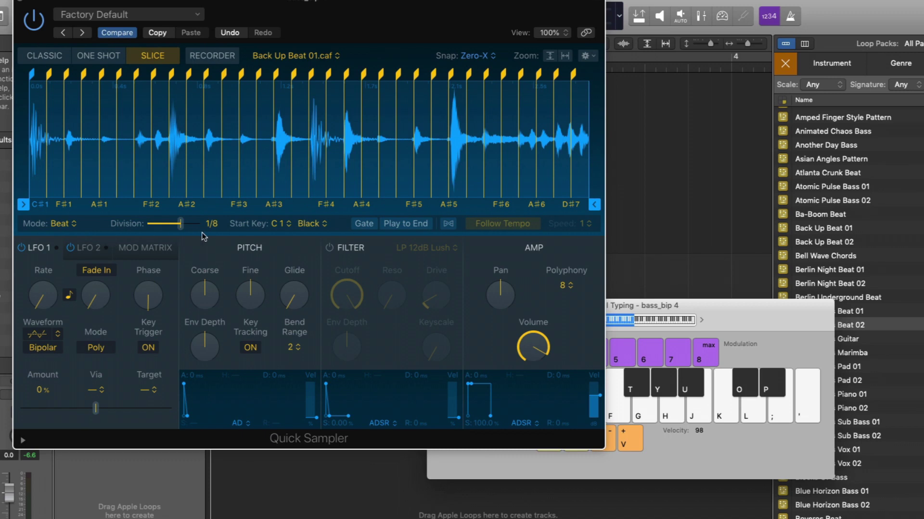
pyautogui.moveTo(180, 229); pyautogui.dragTo(180, 229)
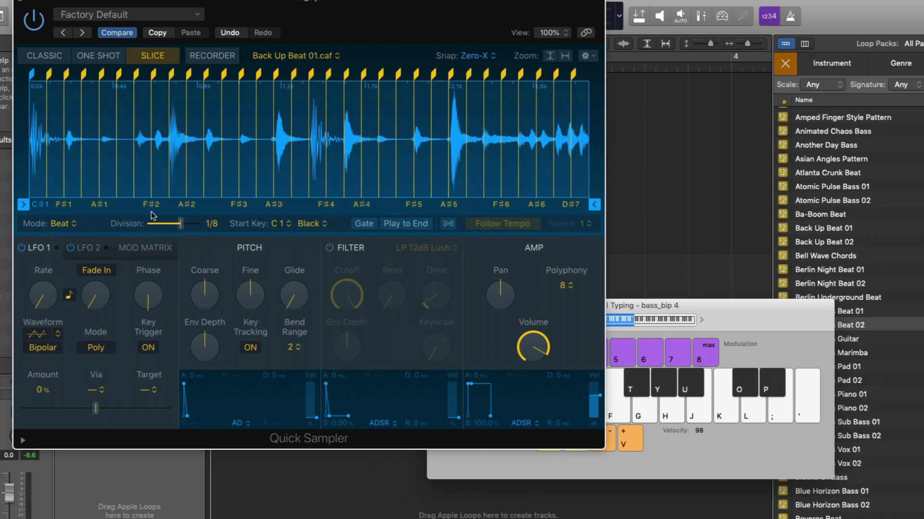
# Try slicing the loop into Equal Divisions, with the slice count at 33
pyautogui.click(60, 224)
pyautogui.click(66, 240)
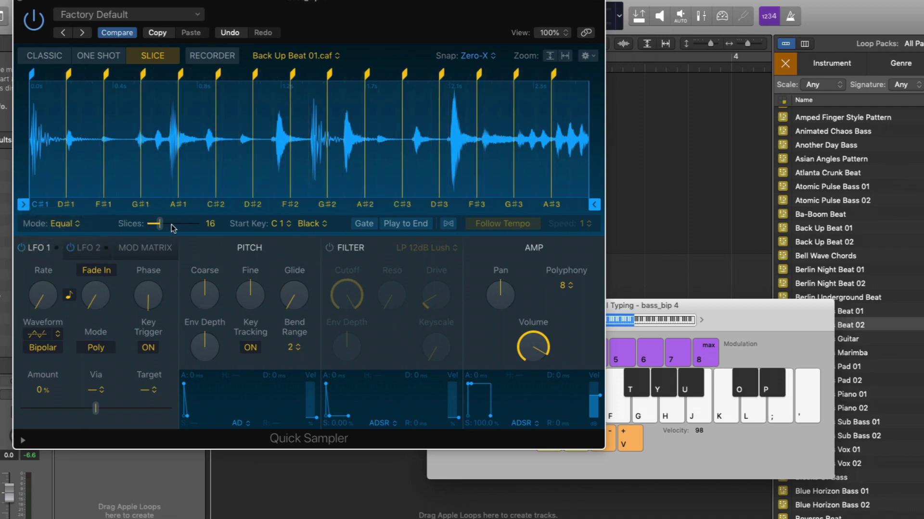
pyautogui.moveTo(167, 224); pyautogui.dragTo(174, 224)
# Return the slicing mode to Transient+Note with the sensitivity at 100
pyautogui.click(76, 224)
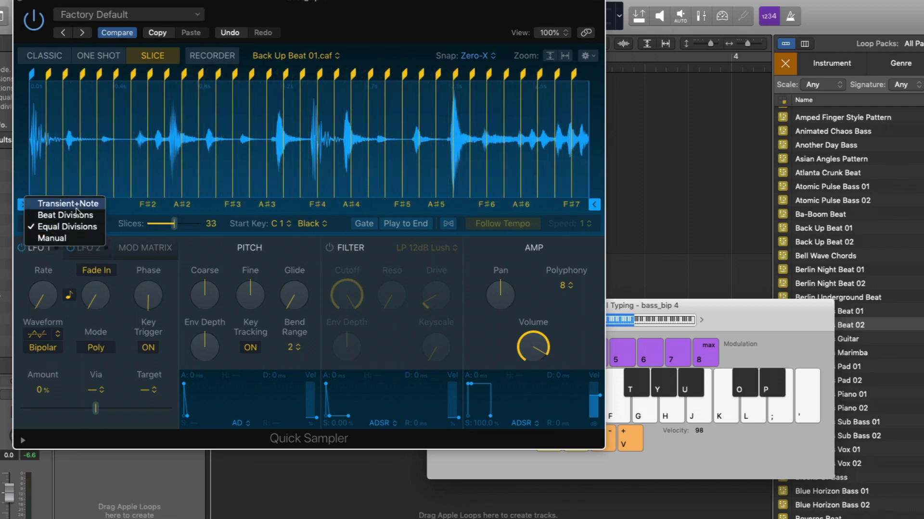
pyautogui.click(76, 208)
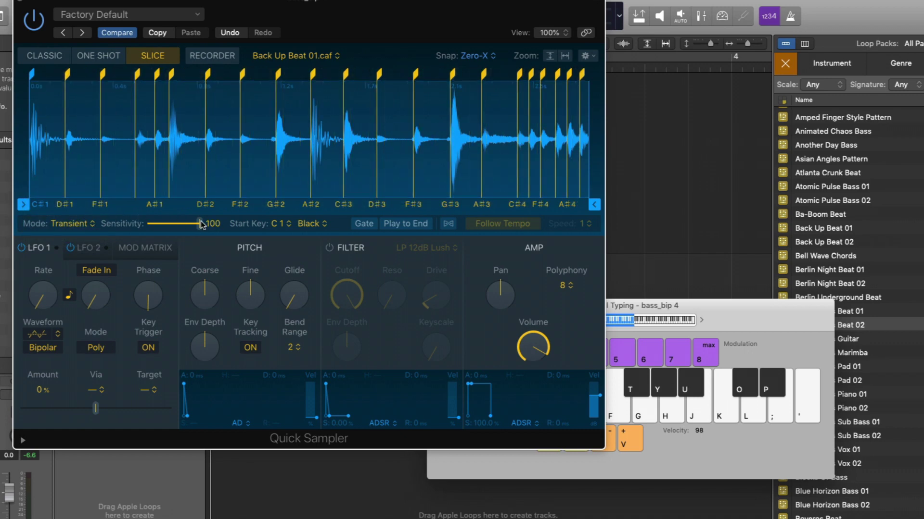
pyautogui.moveTo(199, 224)
pyautogui.mouseDown()
pyautogui.moveTo(181, 229)
pyautogui.moveTo(214, 227)
pyautogui.mouseUp()
# Remove the D#1 slice marker at 0.172 s and audition the lengthened C#1 slice
pyautogui.moveTo(67, 83)
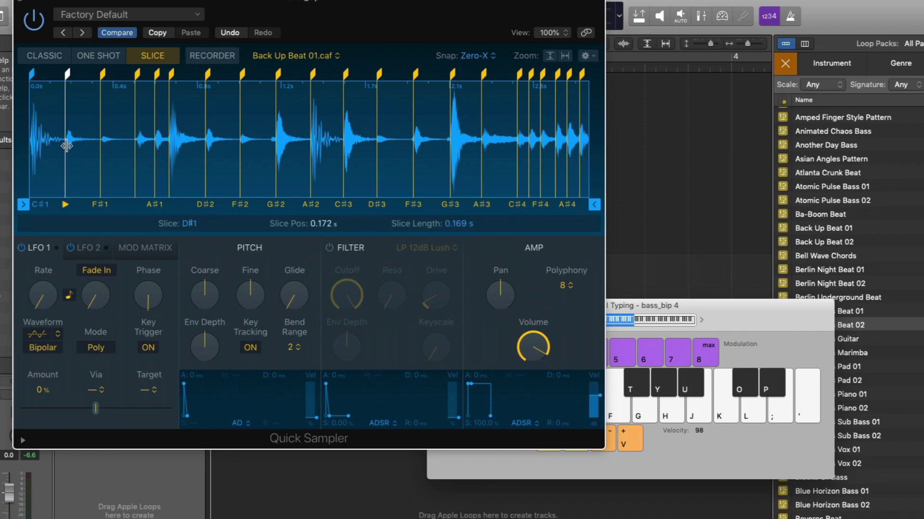
pyautogui.press('super+z')
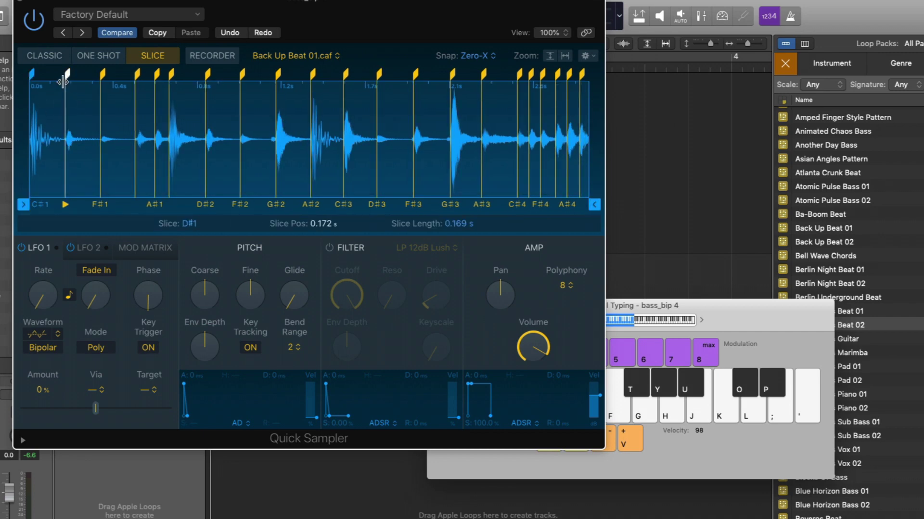
pyautogui.doubleClick(68, 75)
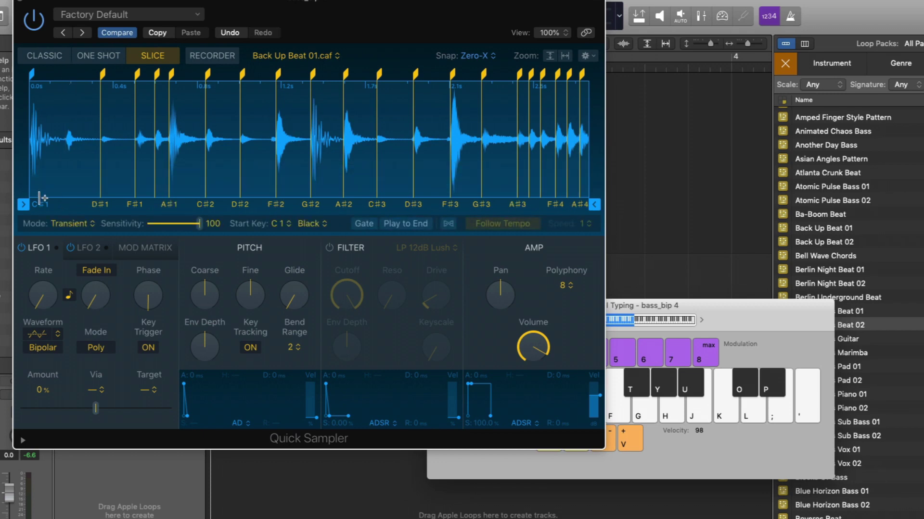
pyautogui.moveTo(38, 206)
pyautogui.click(35, 206)
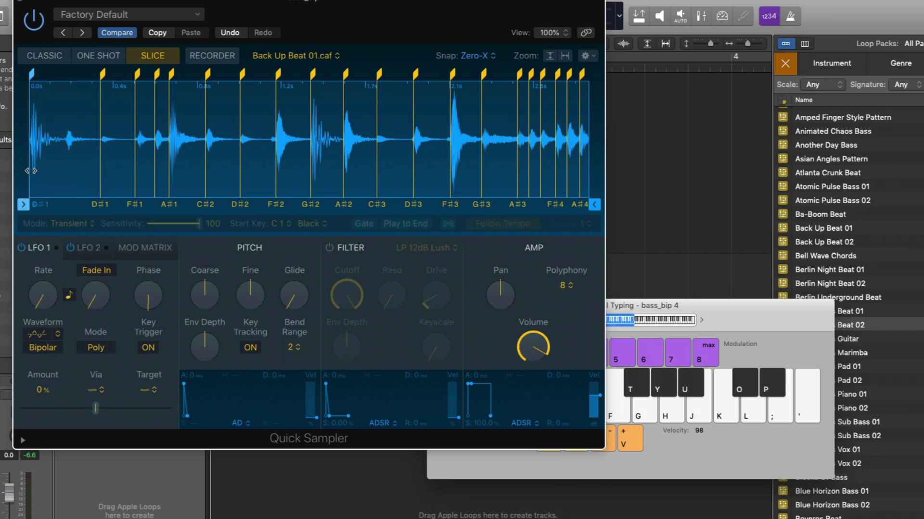
# Add a slice marker just before the second hit at about 0.174 s and nudge it to about 0.176 s
pyautogui.moveTo(60, 169); pyautogui.dragTo(60, 193)
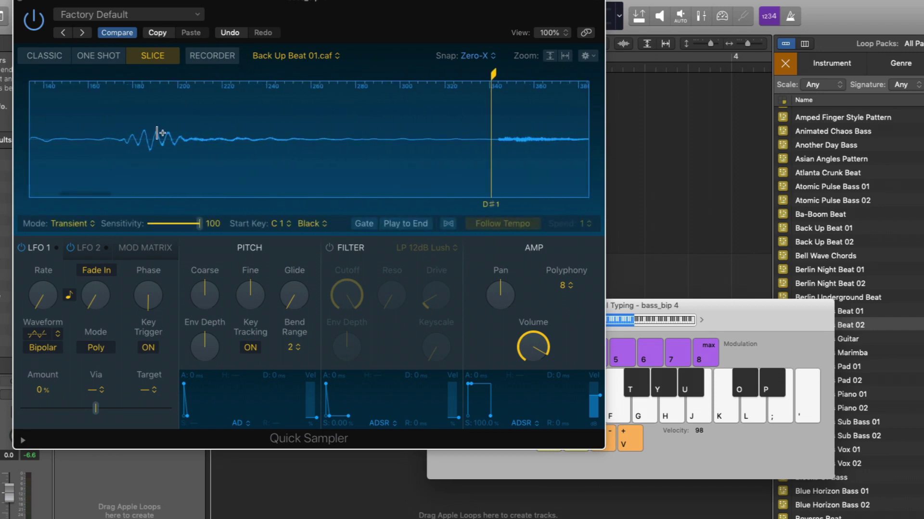
pyautogui.click(120, 123)
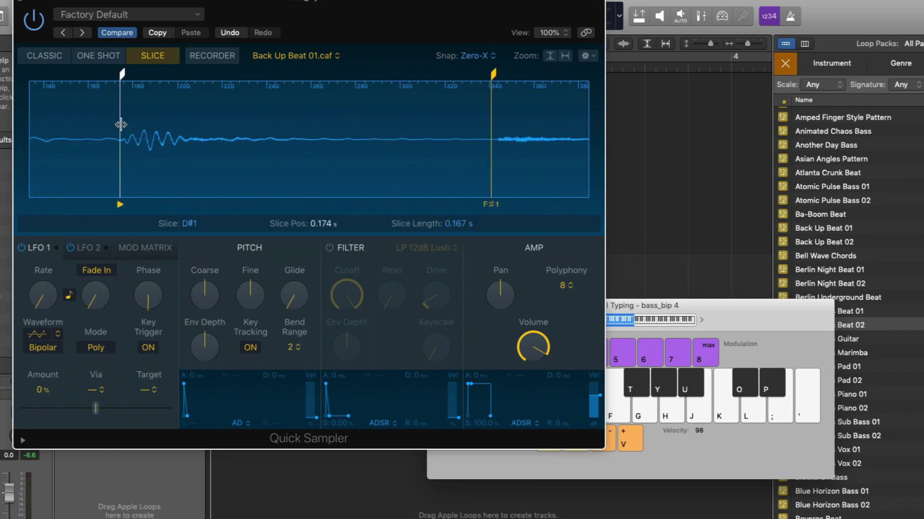
pyautogui.moveTo(121, 121); pyautogui.dragTo(123, 120)
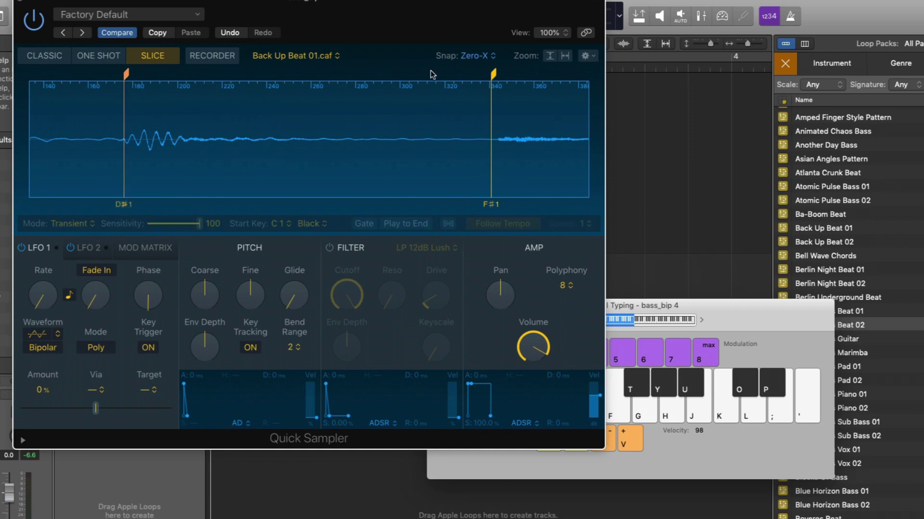
# Set marker snapping to Transient+Note, try moving the added D#1 slice marker, and delete it
pyautogui.click(488, 57)
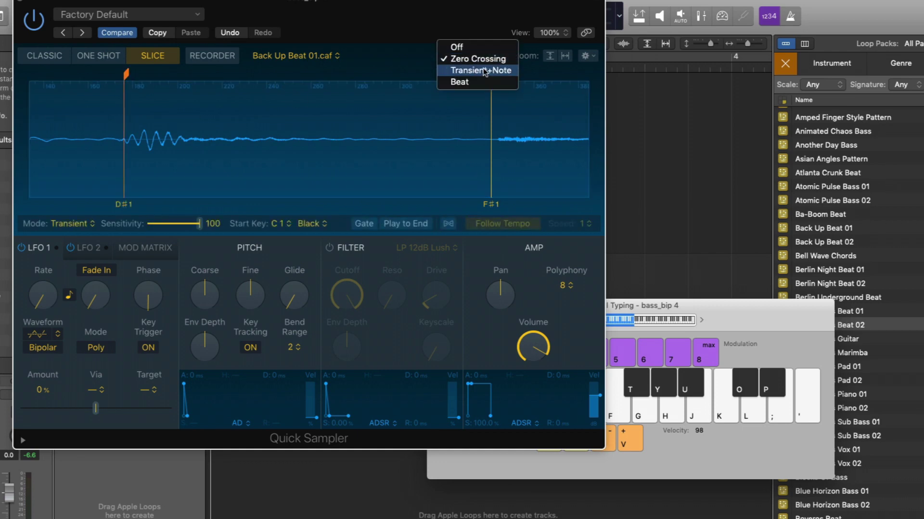
pyautogui.click(481, 70)
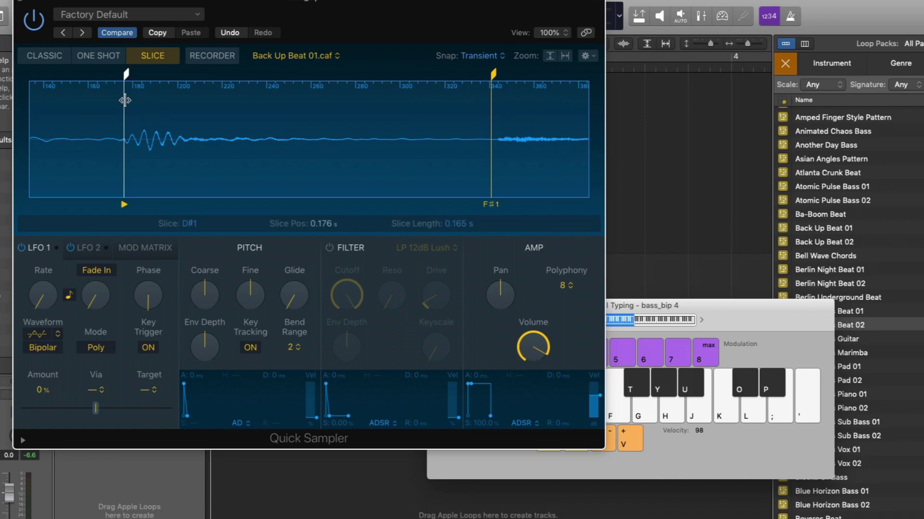
pyautogui.moveTo(124, 99)
pyautogui.mouseDown()
pyautogui.moveTo(115, 100)
pyautogui.moveTo(179, 99)
pyautogui.moveTo(106, 101)
pyautogui.mouseUp()
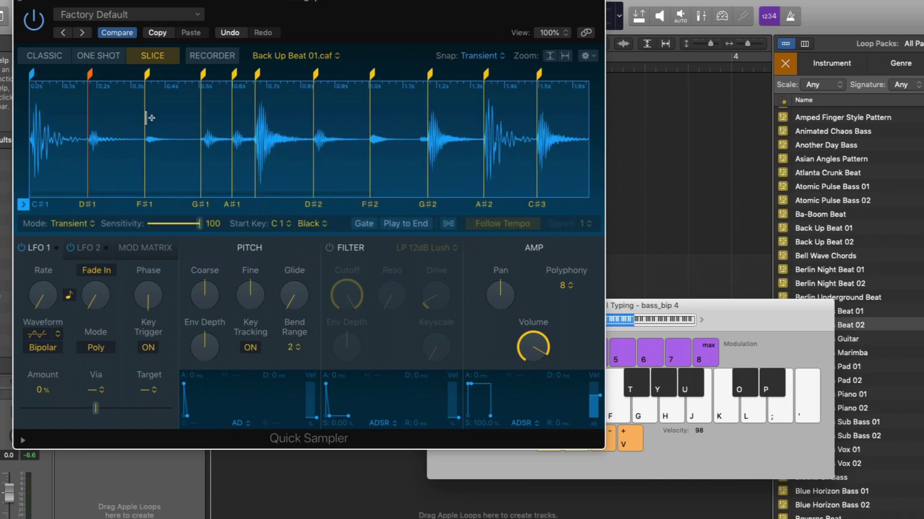
pyautogui.doubleClick(89, 94)
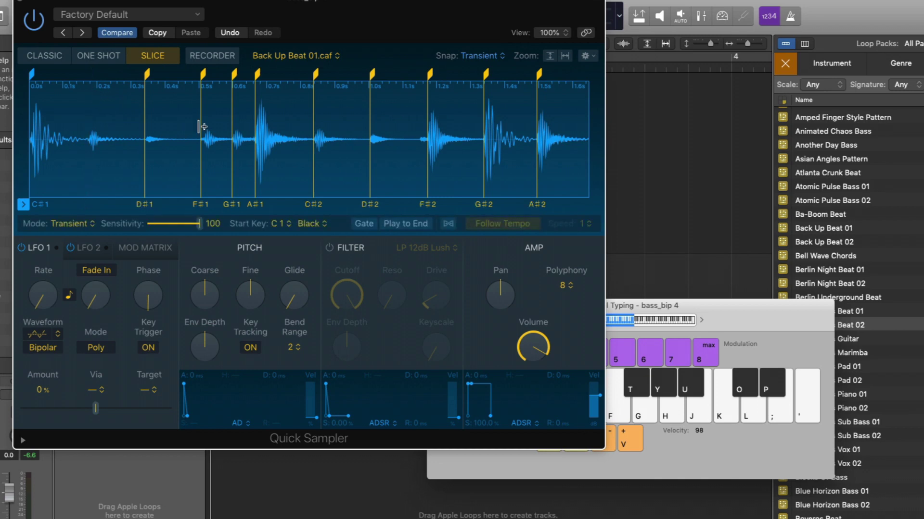
# Play the C#1 slice from Musical Typing with Gate on, and again with Play to End on instead
pyautogui.click(363, 224)
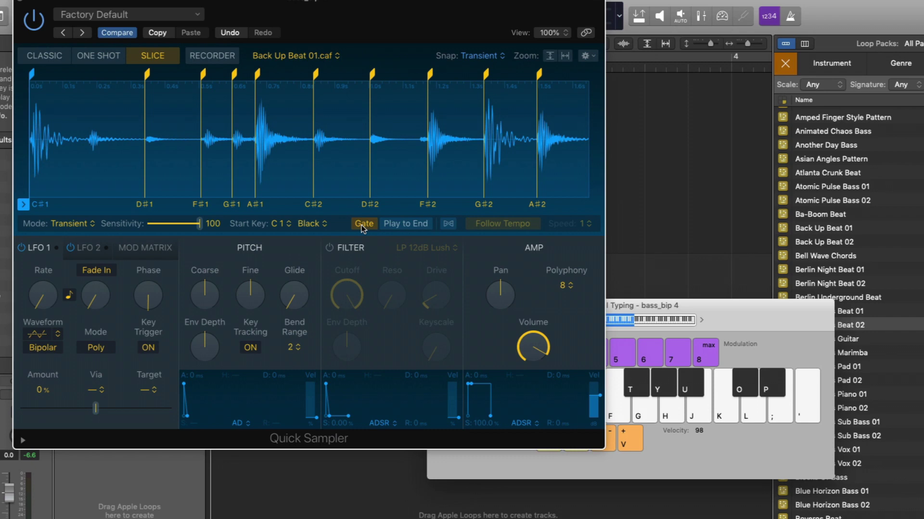
pyautogui.click(721, 317)
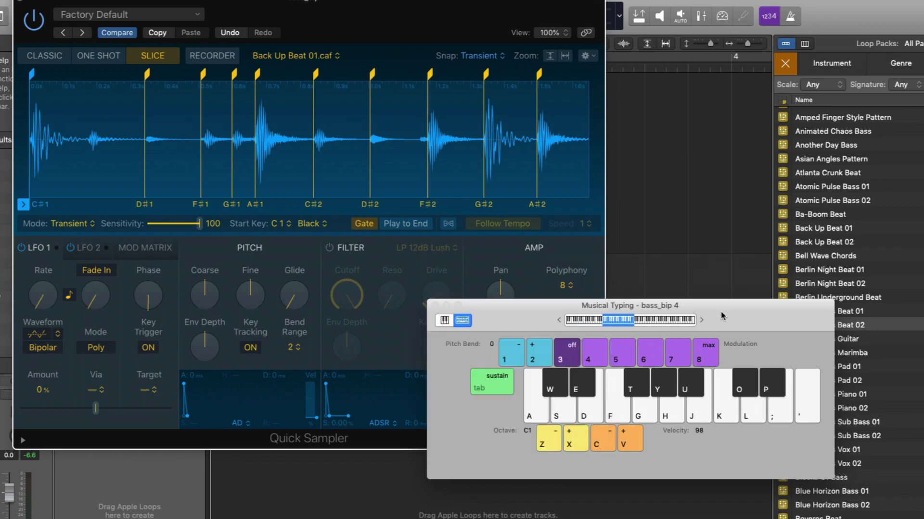
pyautogui.press('w')
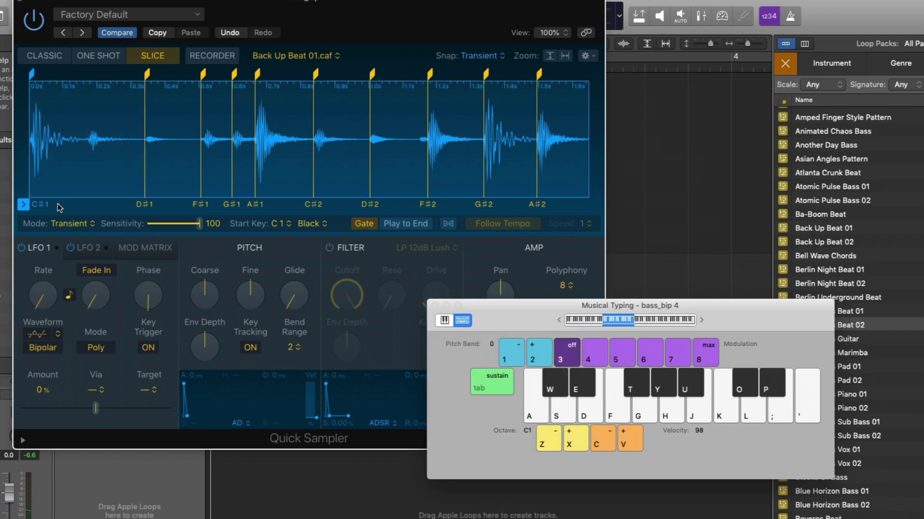
pyautogui.press('w')
pyautogui.click(407, 225)
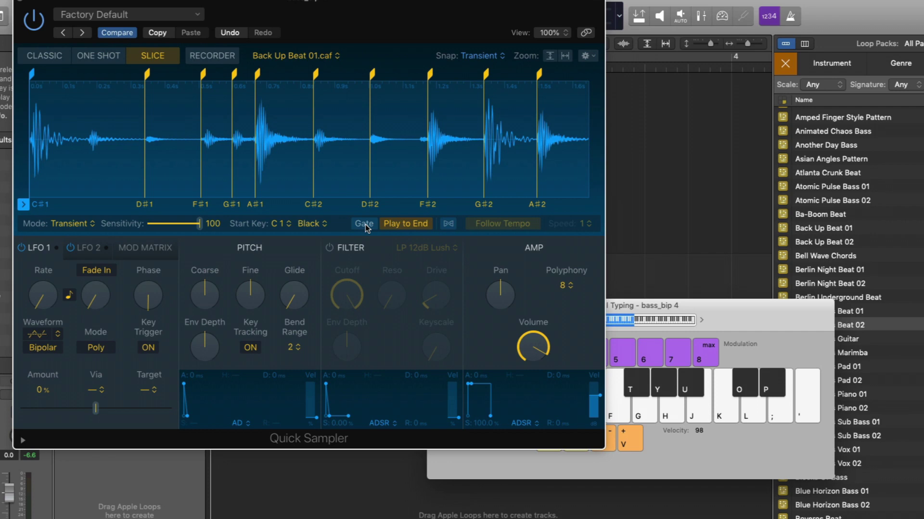
pyautogui.press('w')
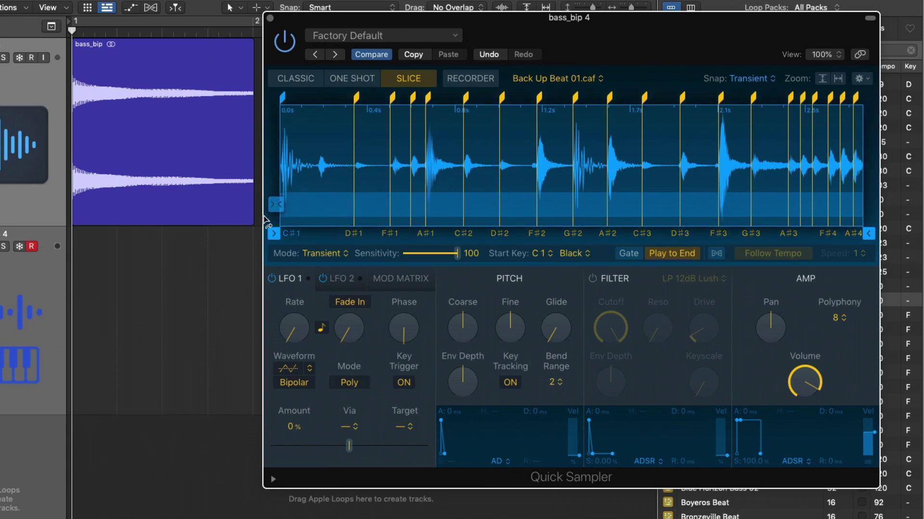
# Place the slices as a MIDI region at bar 1 of the bass_bip 4 track and close the sampler window
pyautogui.moveTo(273, 232); pyautogui.dragTo(113, 302)
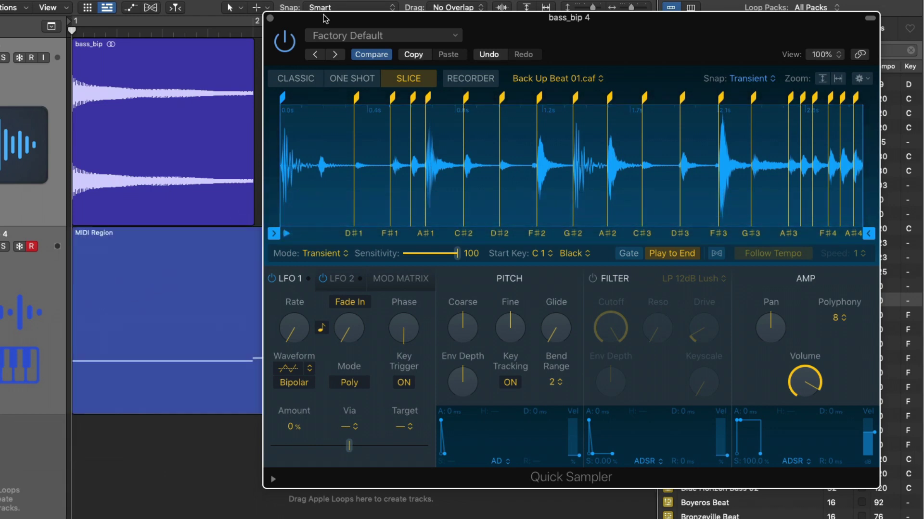
pyautogui.press('super+w')
pyautogui.scroll(-5, 332, 302)
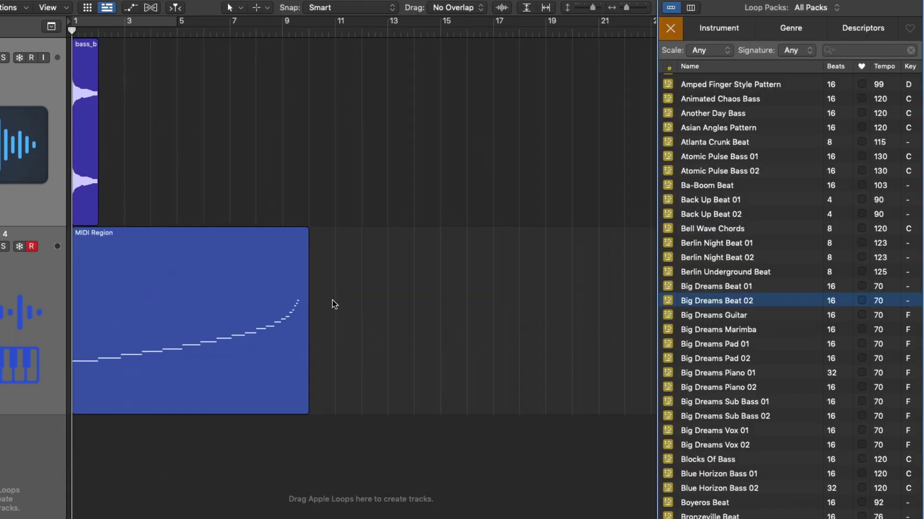
# Open the MIDI region in the Piano Roll and play back its slice notes
pyautogui.doubleClick(223, 258)
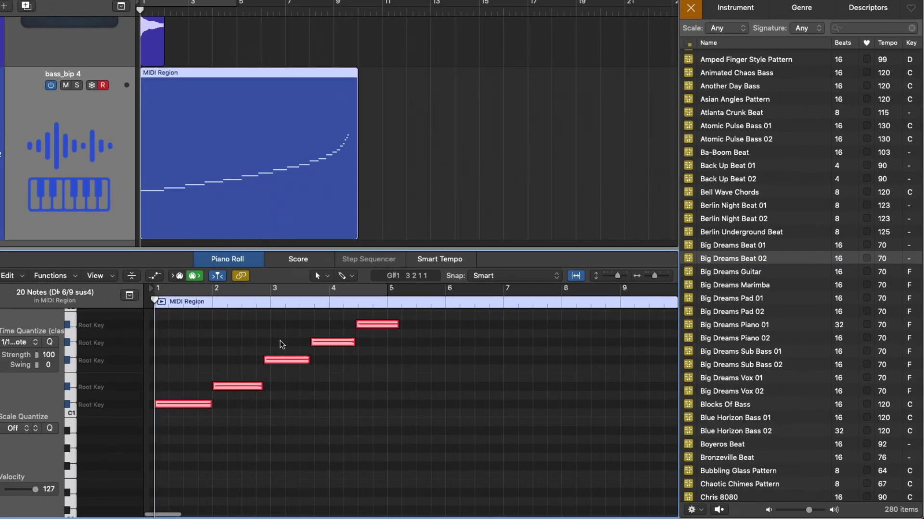
pyautogui.scroll(5, 282, 345)
pyautogui.press('space')
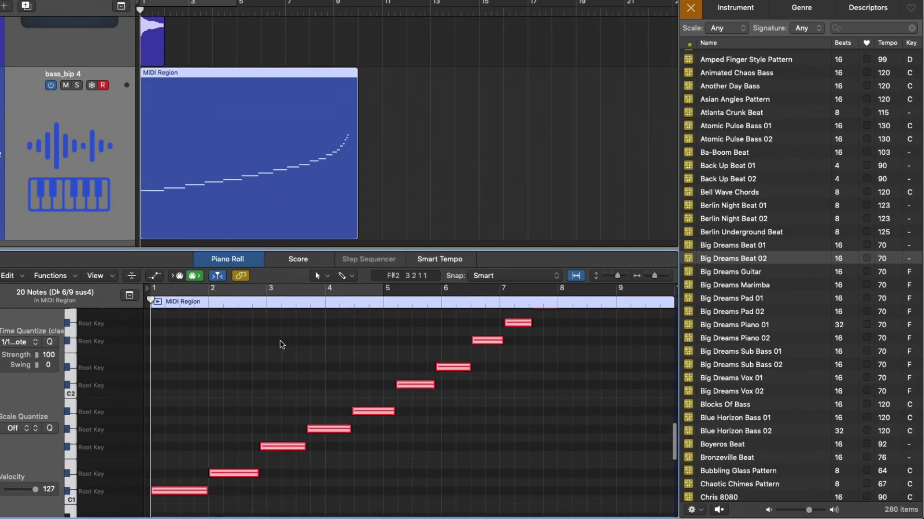
pyautogui.scroll(-5, 282, 344)
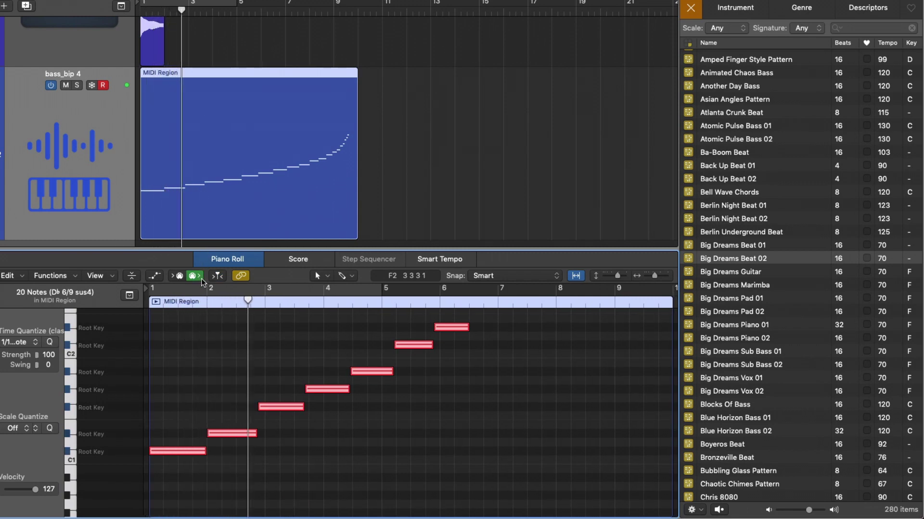
# Bring back the sampler window, turn off Play to End and enable Flex with Follow Tempo
pyautogui.press('v')
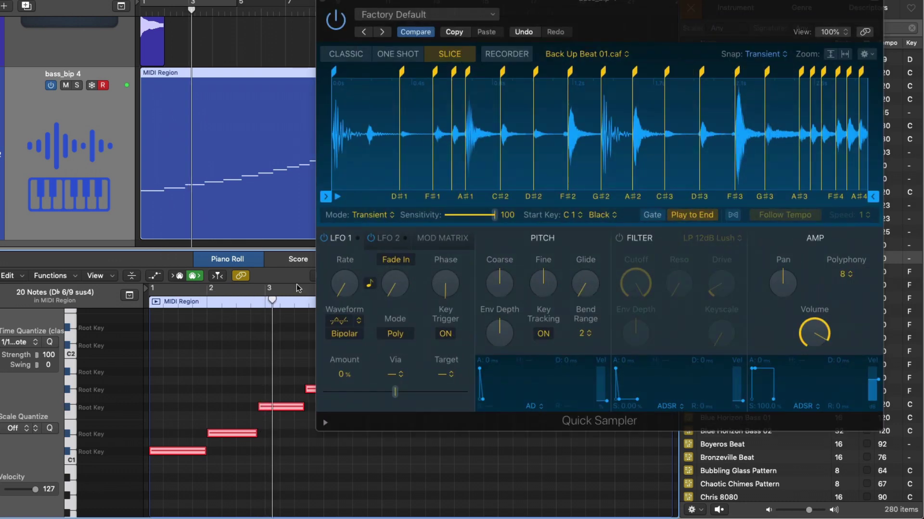
pyautogui.click(713, 220)
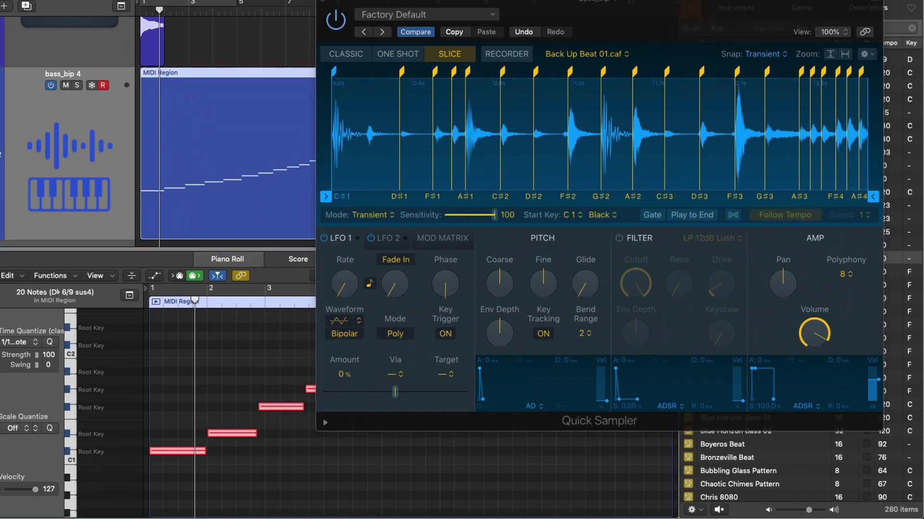
pyautogui.click(733, 215)
# Delete the MIDI region from the bass_bip 4 track
pyautogui.click(250, 95)
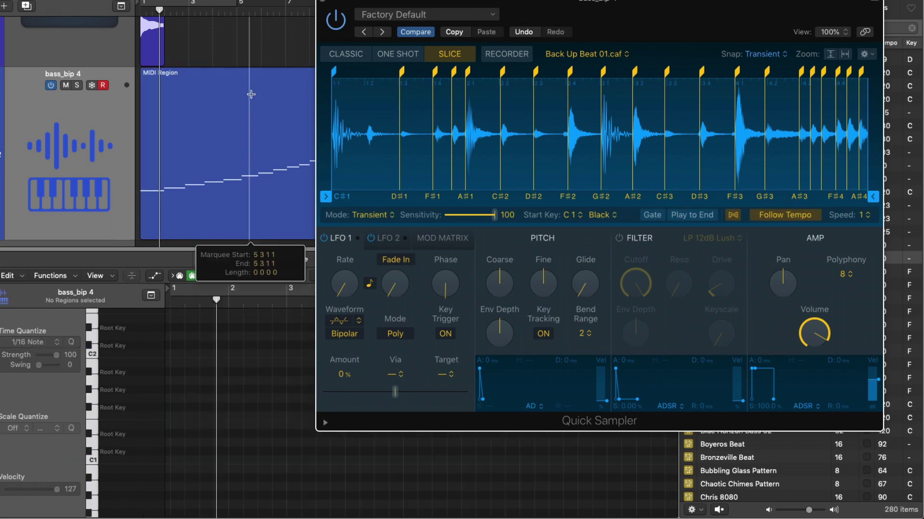
pyautogui.click(223, 90)
pyautogui.press('Delete')
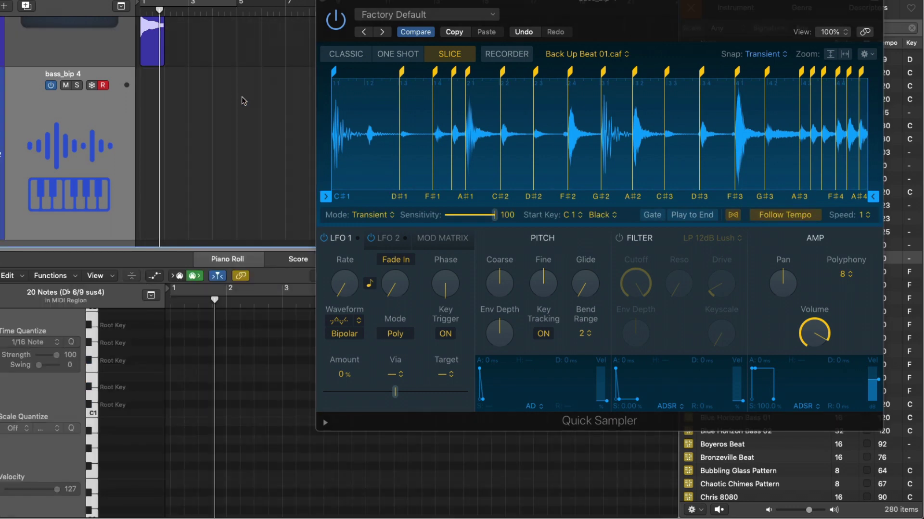
# Place the tempo-following slices as a new MIDI region at bar 1 of the bass_bip 4 track and play it
pyautogui.moveTo(359, 171); pyautogui.dragTo(189, 151)
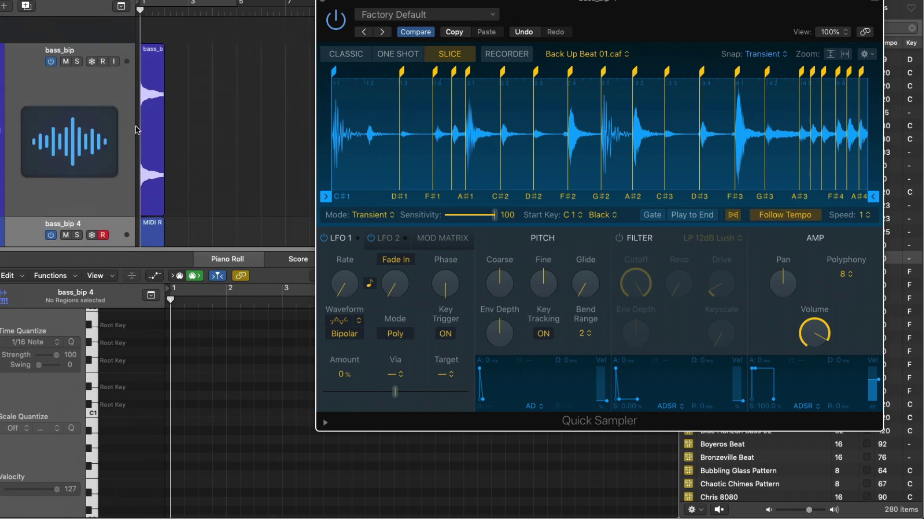
pyautogui.scroll(-5, 231, 105)
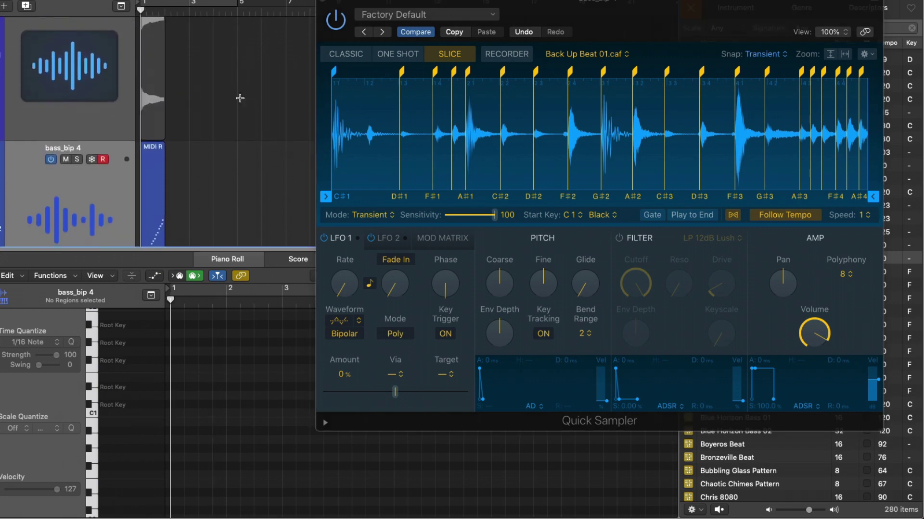
pyautogui.press('space')
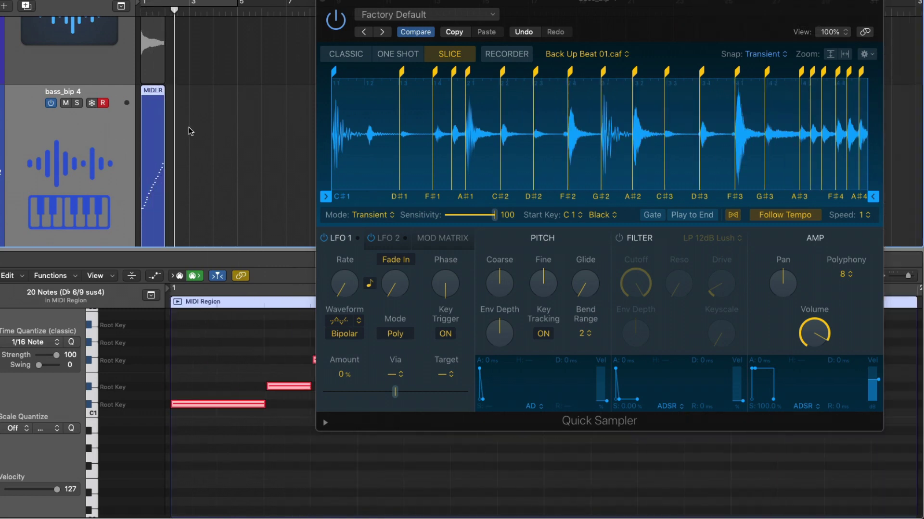
# Remove the bass_bip 4 track and add a new software instrument track with an empty Quick Sampler
pyautogui.press('e')
pyautogui.press('super+Up')
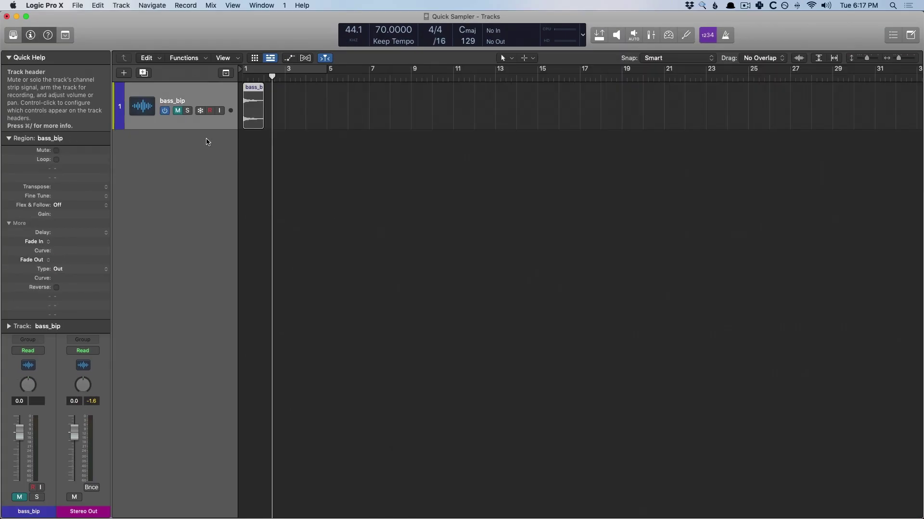
pyautogui.press('alt+super+n')
pyautogui.press('Escape')
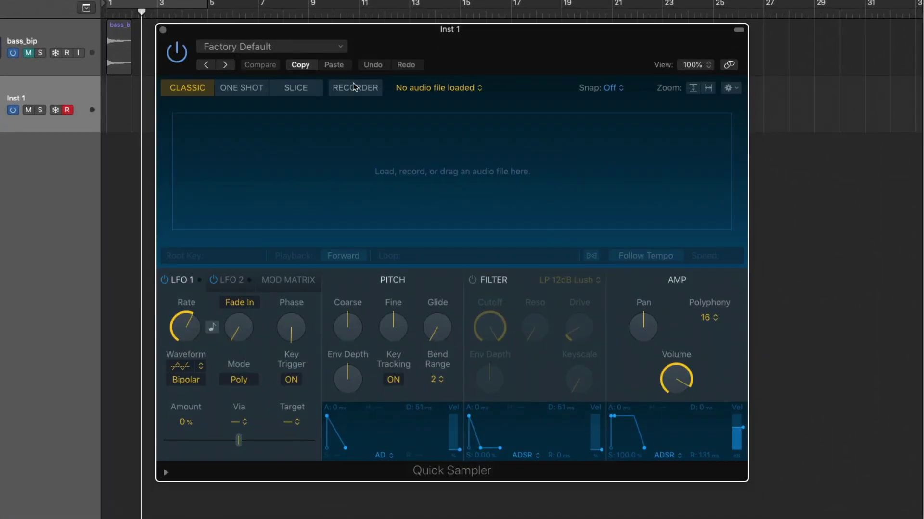
# Switch Quick Sampler to Recorder mode and choose Input 2 (Analog 2) as the recording input
pyautogui.click(354, 88)
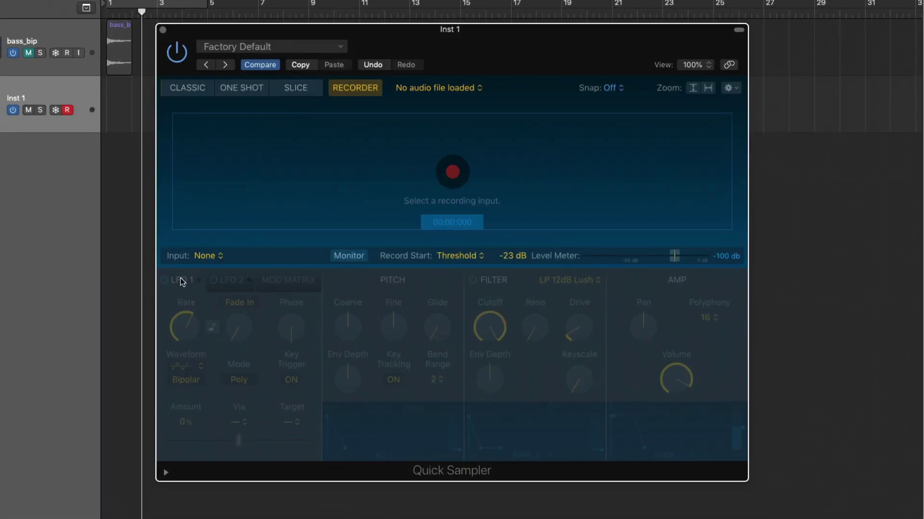
pyautogui.click(220, 257)
pyautogui.moveTo(222, 276)
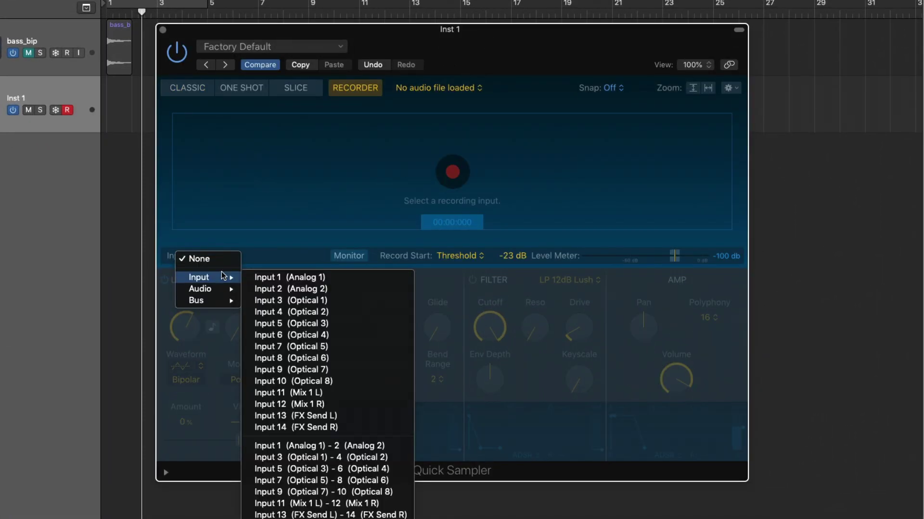
pyautogui.moveTo(220, 291)
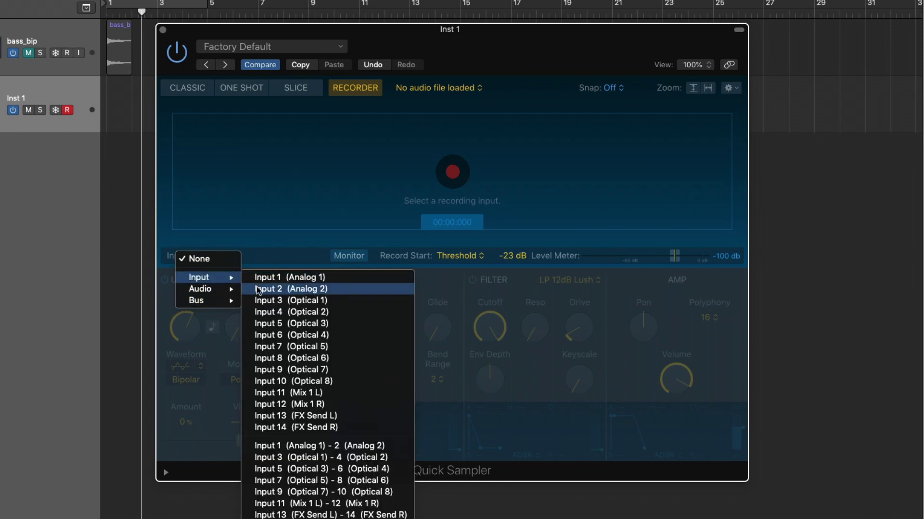
pyautogui.click(258, 288)
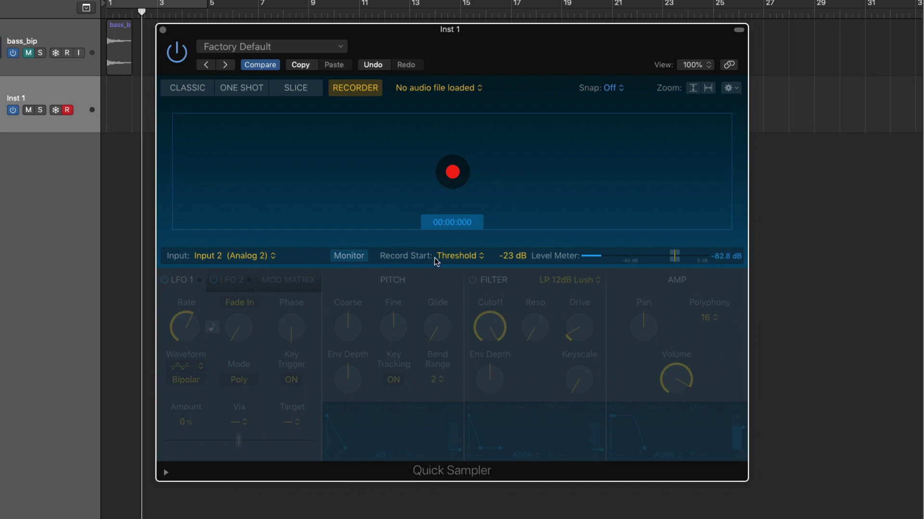
# Keep Record Start waiting for the signal to pass the threshold and set the threshold to -42 dB
pyautogui.click(470, 257)
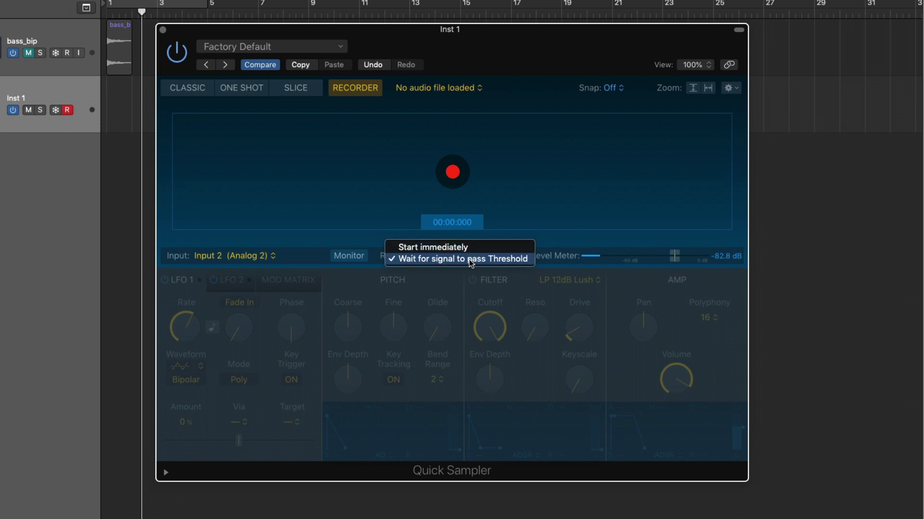
pyautogui.click(470, 263)
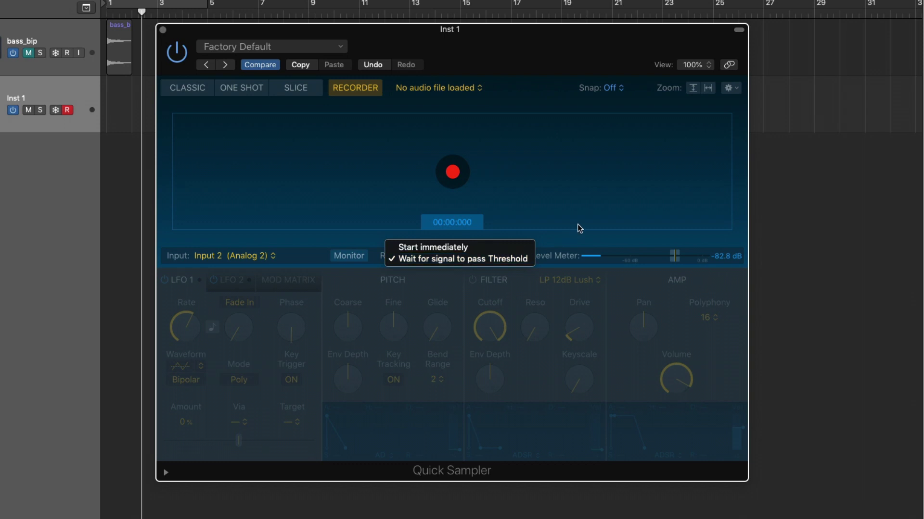
pyautogui.moveTo(673, 256); pyautogui.dragTo(651, 258)
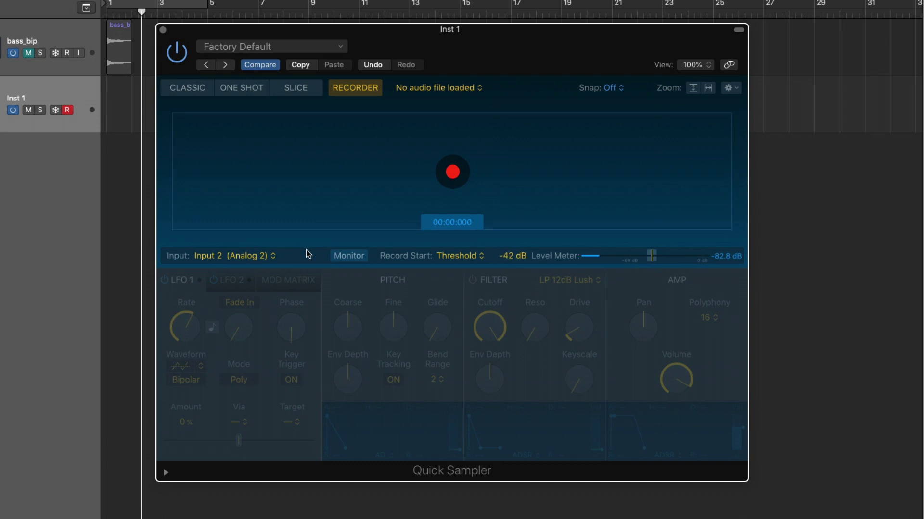
# Set Record Start to Start immediately and record a sample about 10 seconds long
pyautogui.click(346, 260)
pyautogui.click(346, 260)
pyautogui.click(445, 257)
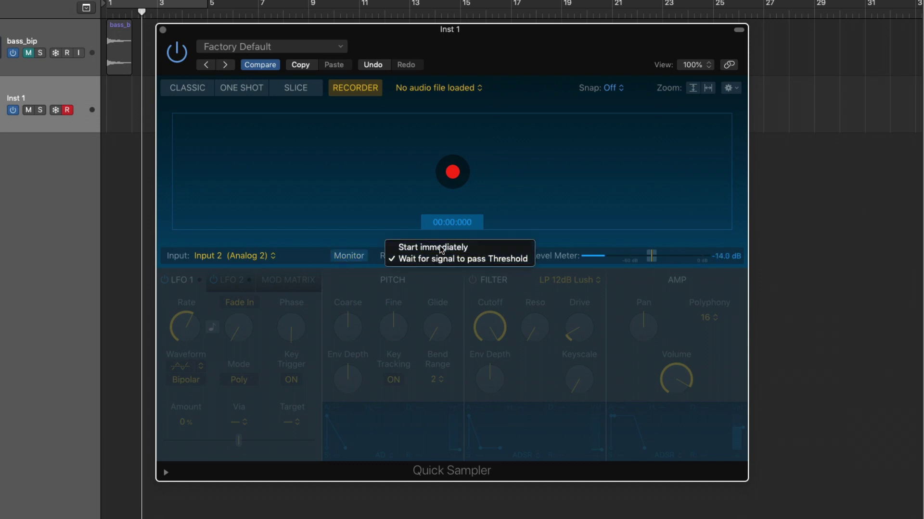
pyautogui.click(433, 244)
pyautogui.click(453, 172)
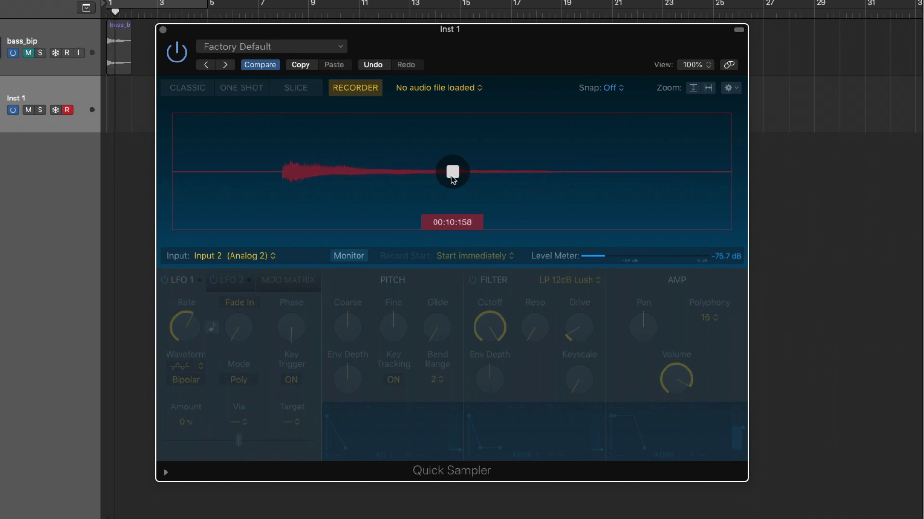
pyautogui.click(452, 172)
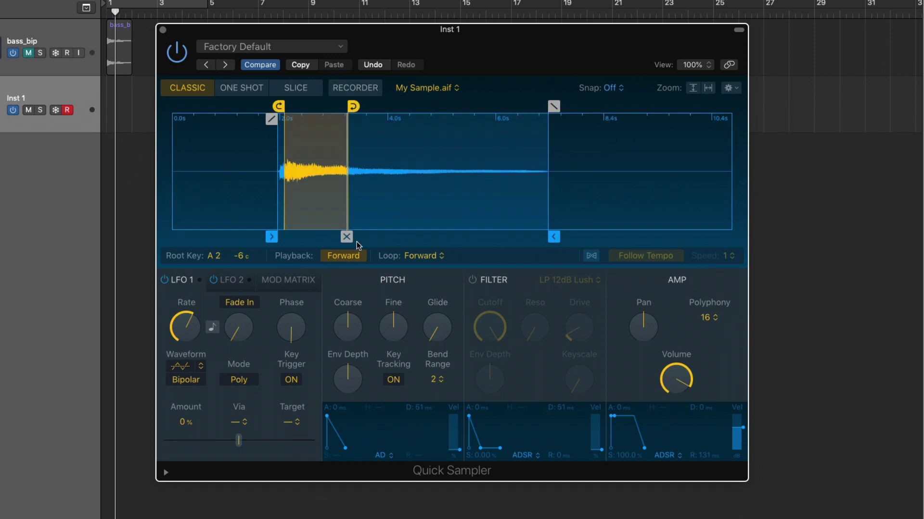
# Set the recorded sample to No Loop and audition a few notes with Musical Typing at octave C2
pyautogui.click(440, 258)
pyautogui.click(399, 248)
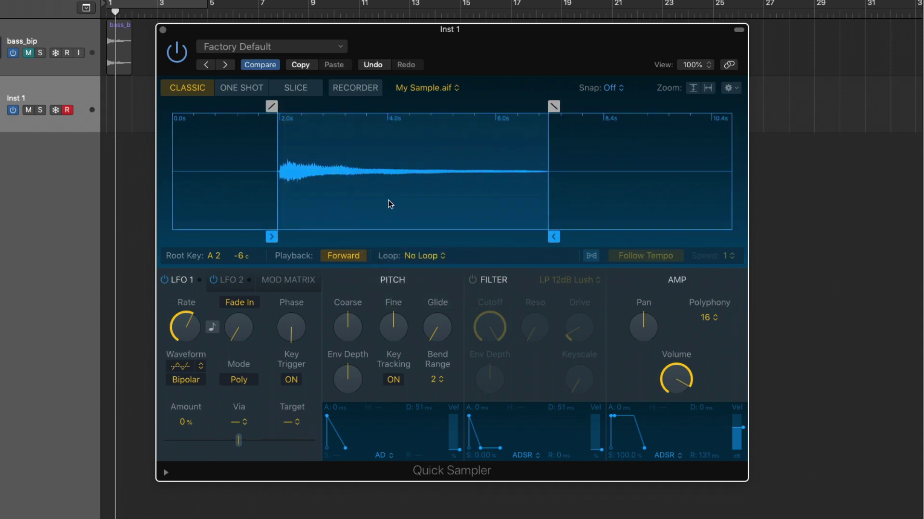
pyautogui.press('super+k')
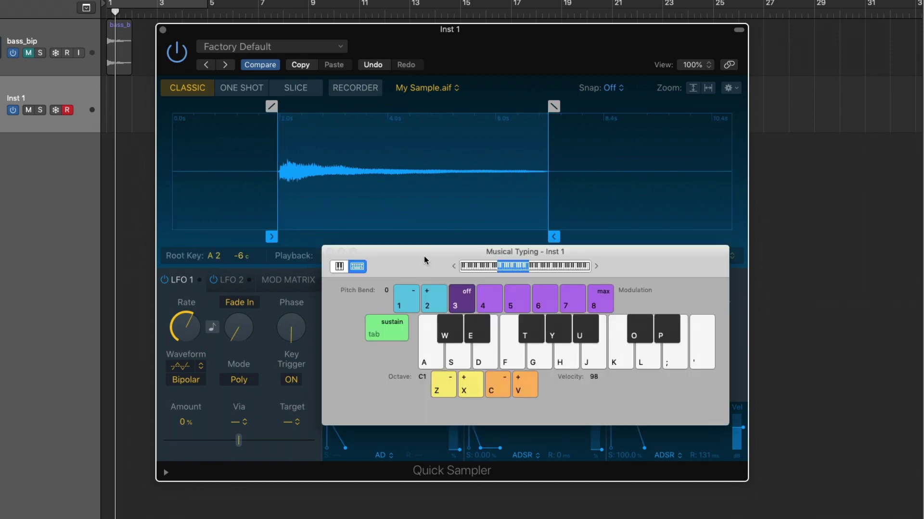
pyautogui.press('x')
pyautogui.press('h')
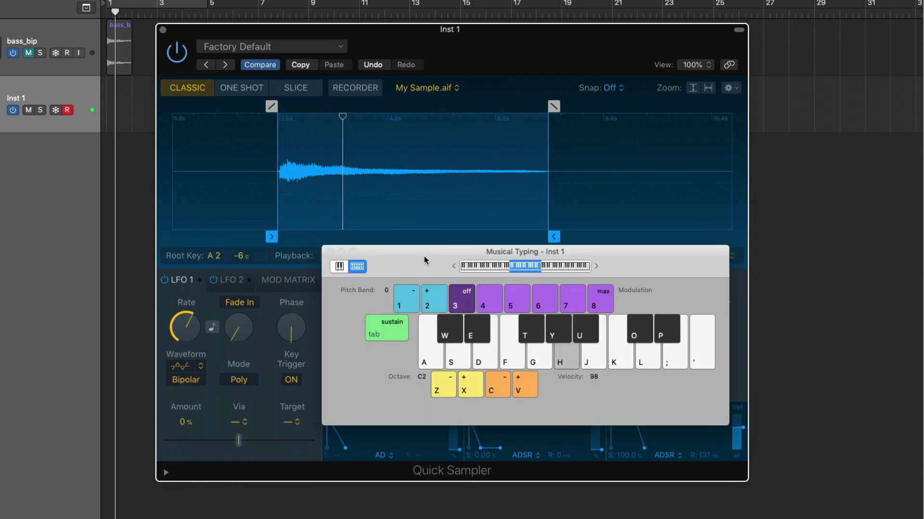
pyautogui.press('j')
pyautogui.press('k')
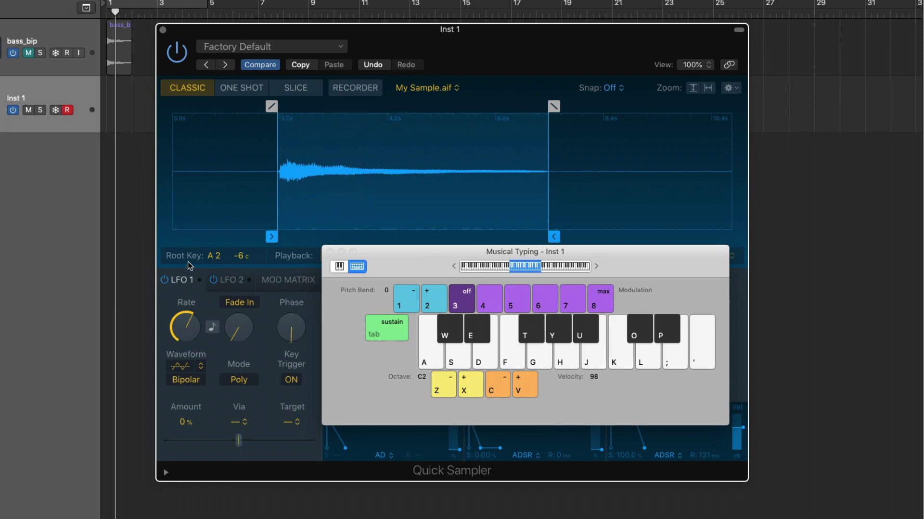
# Raise Musical Typing to octave C5, play three notes and move its window clear of the sample controls
pyautogui.press('x')
pyautogui.press('x')
pyautogui.press('x')
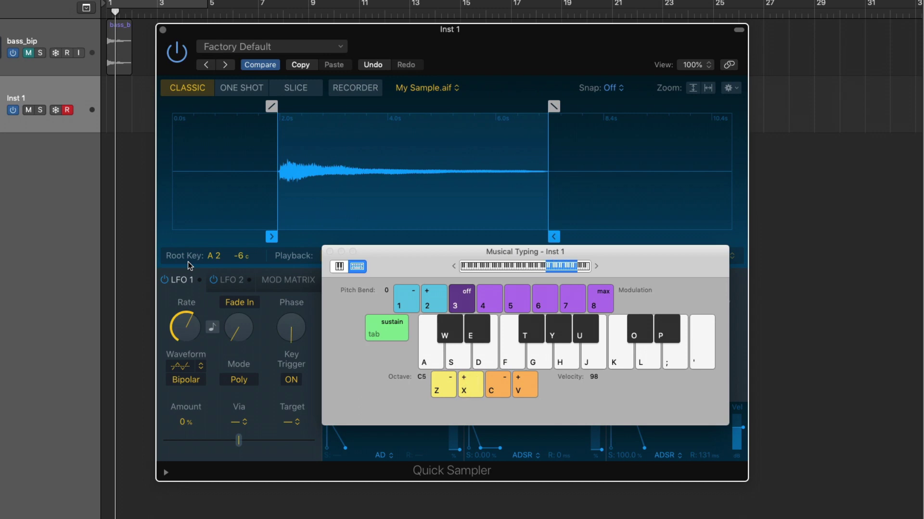
pyautogui.press('a')
pyautogui.press('s')
pyautogui.press('d')
pyautogui.moveTo(416, 262); pyautogui.dragTo(240, 53)
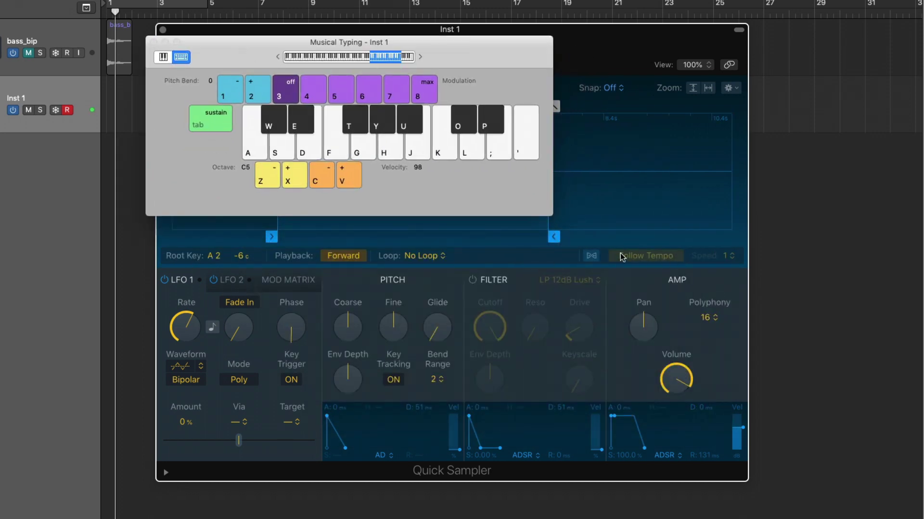
# Enable Flex with Follow Tempo, set the loop mode to Forward and play a note
pyautogui.click(602, 259)
pyautogui.press('a')
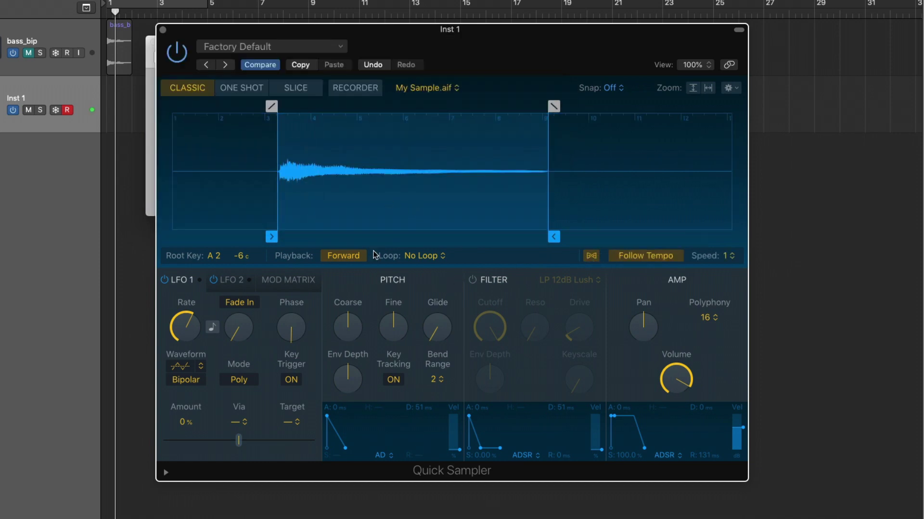
pyautogui.click(417, 258)
pyautogui.click(399, 269)
pyautogui.press('a')
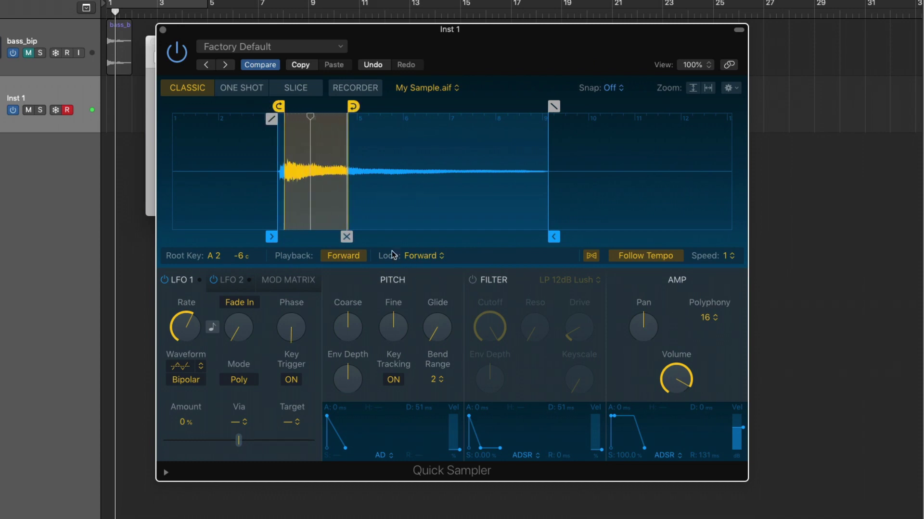
# Move the loop region over the sample's decaying tail and set the loop mode to Reverse
pyautogui.moveTo(344, 200); pyautogui.dragTo(430, 178)
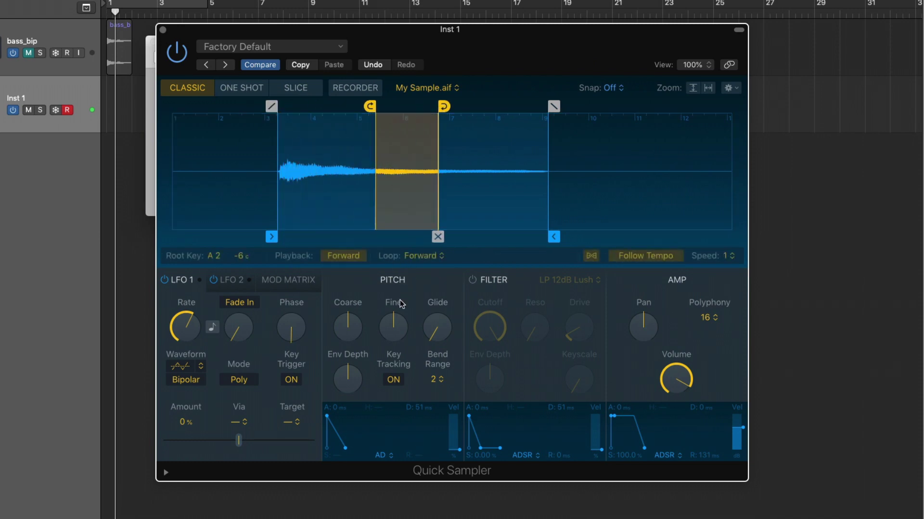
pyautogui.click(418, 256)
pyautogui.click(398, 271)
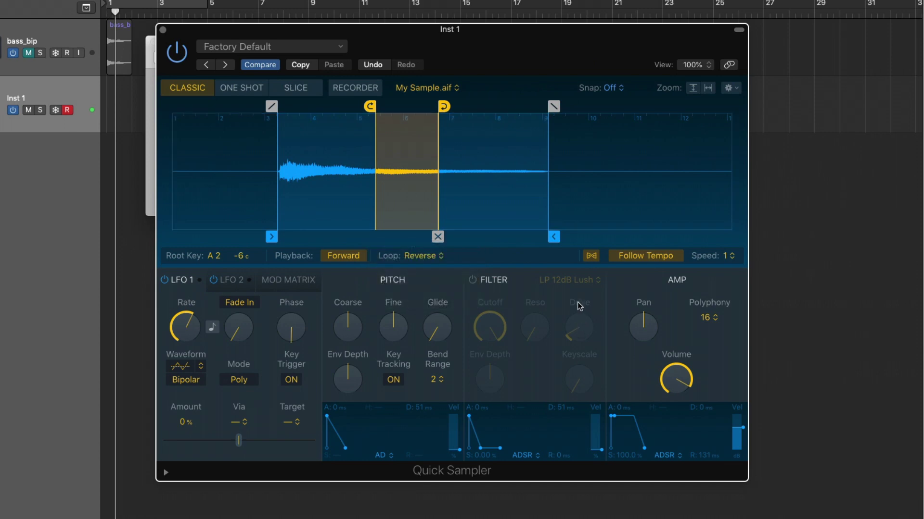
# Turn Flex off and lengthen the crossfade at the end of the loop region
pyautogui.click(592, 256)
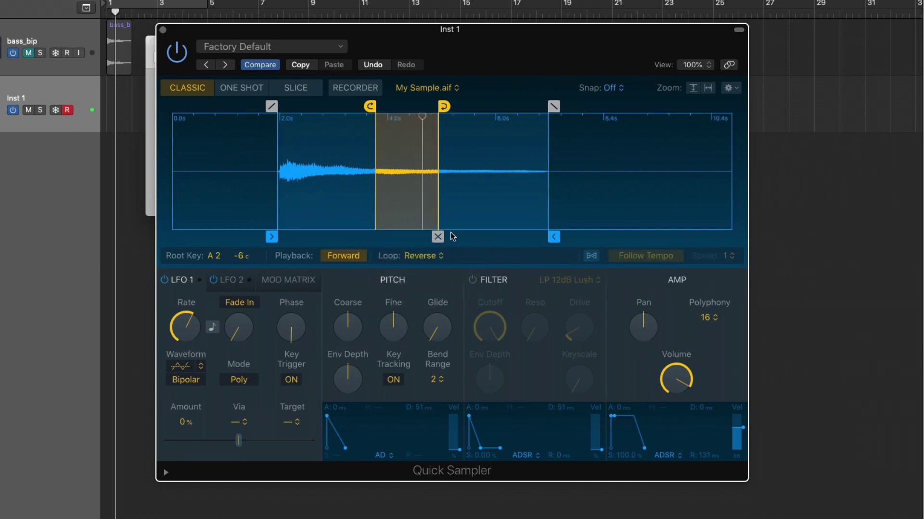
pyautogui.moveTo(438, 236); pyautogui.dragTo(426, 236)
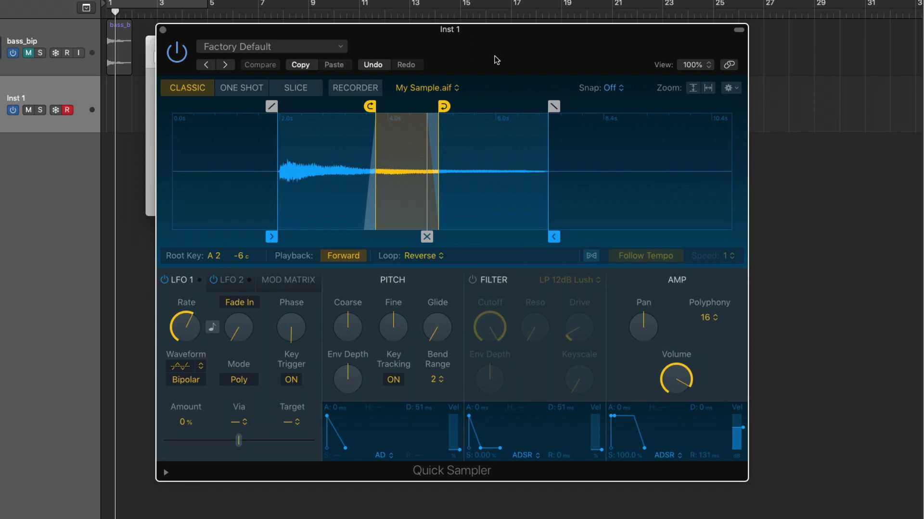
# Move the sampler window aside and load the bass_bip audio region from the arrangement into Quick Sampler
pyautogui.click(449, 89)
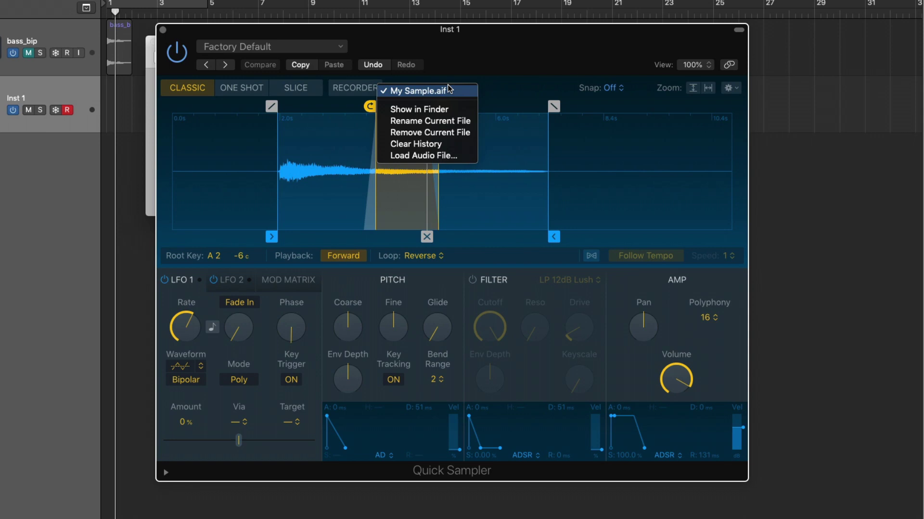
pyautogui.click(459, 51)
pyautogui.moveTo(457, 49); pyautogui.dragTo(612, 68)
pyautogui.moveTo(115, 38); pyautogui.dragTo(553, 135)
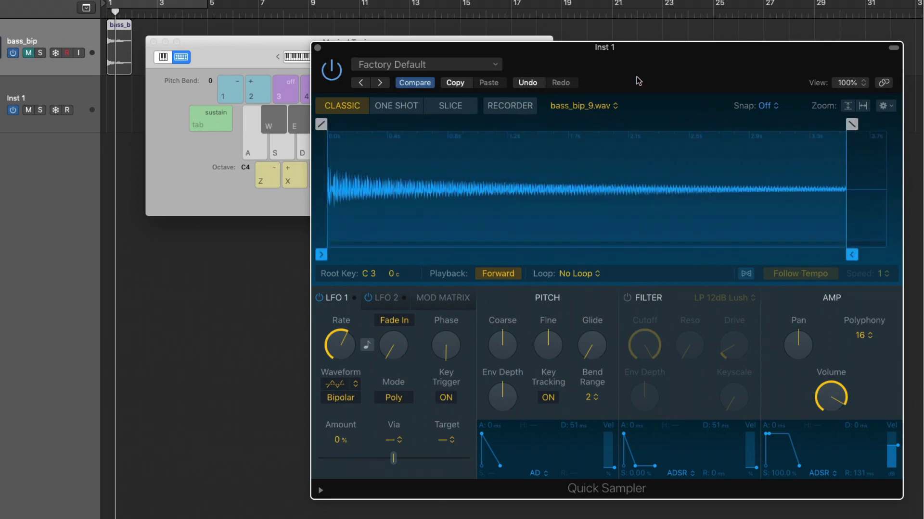
# Switch the loaded sample to My Sample.aif and back to bass_bip_9.wav using the file history
pyautogui.moveTo(605, 109); pyautogui.dragTo(514, 103)
pyautogui.click(514, 102)
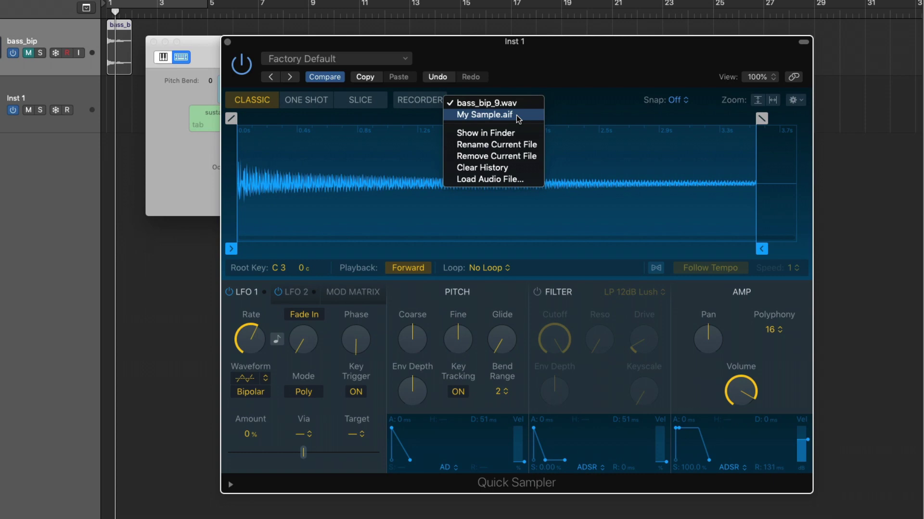
pyautogui.click(518, 120)
pyautogui.click(514, 102)
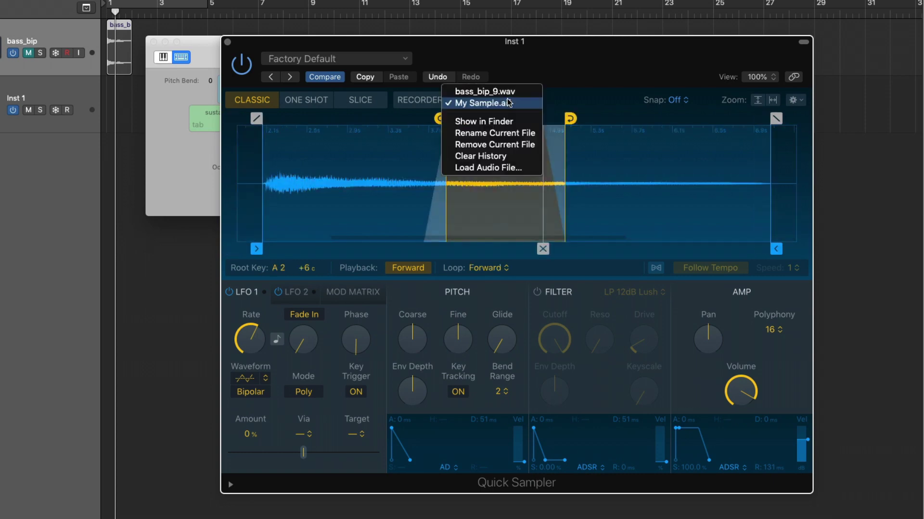
pyautogui.click(505, 92)
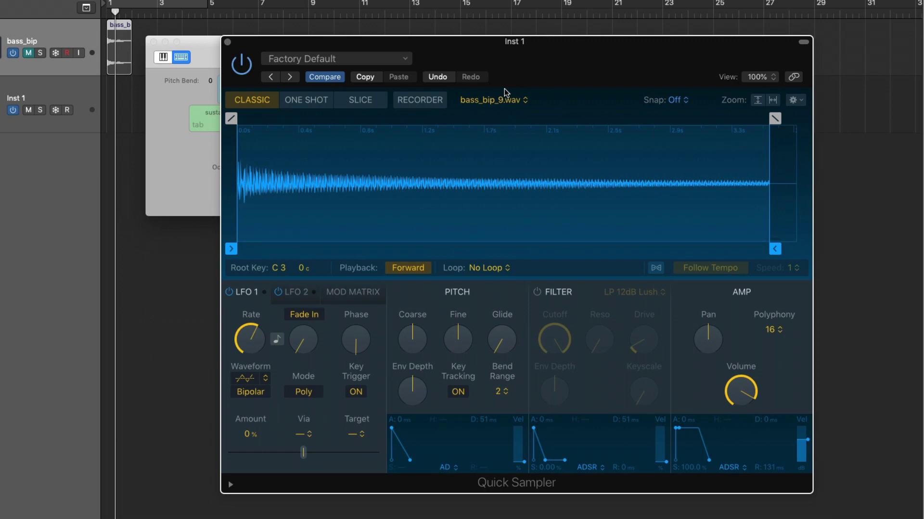
# Switch to Finder and examine the sample files in the project's Samples > Quick Sampler folder
pyautogui.press('super+Tab')
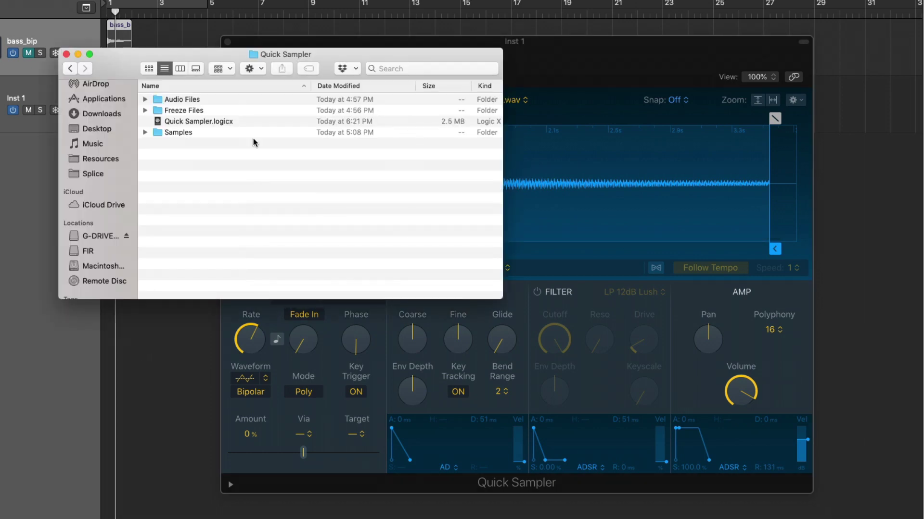
pyautogui.click(145, 132)
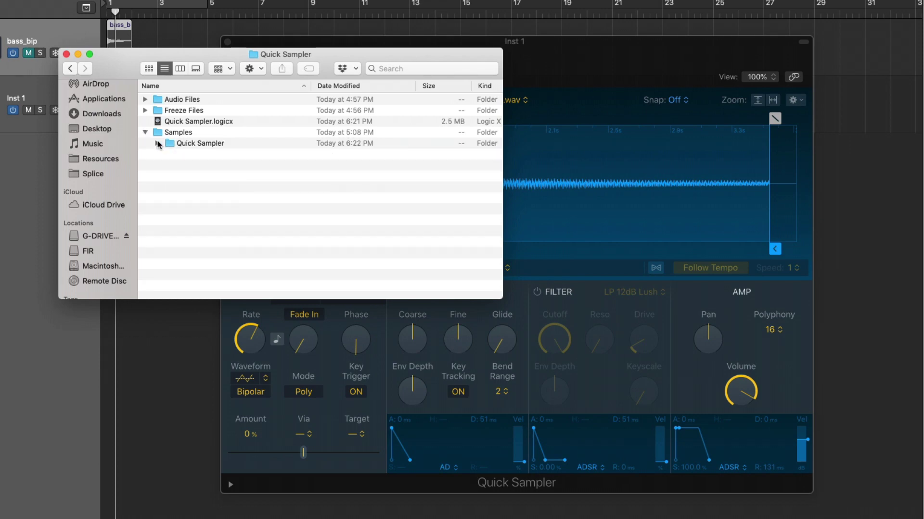
pyautogui.click(157, 143)
pyautogui.scroll(-2, 231, 189)
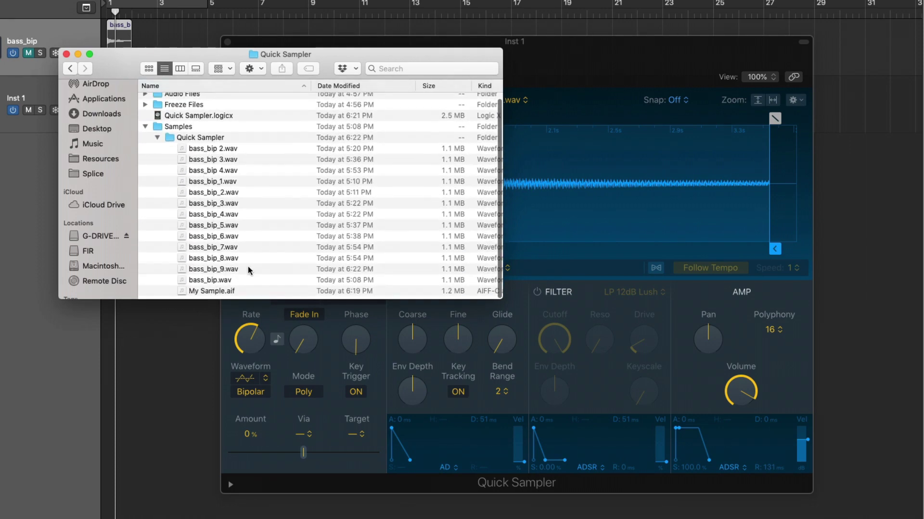
pyautogui.scroll(1, 248, 267)
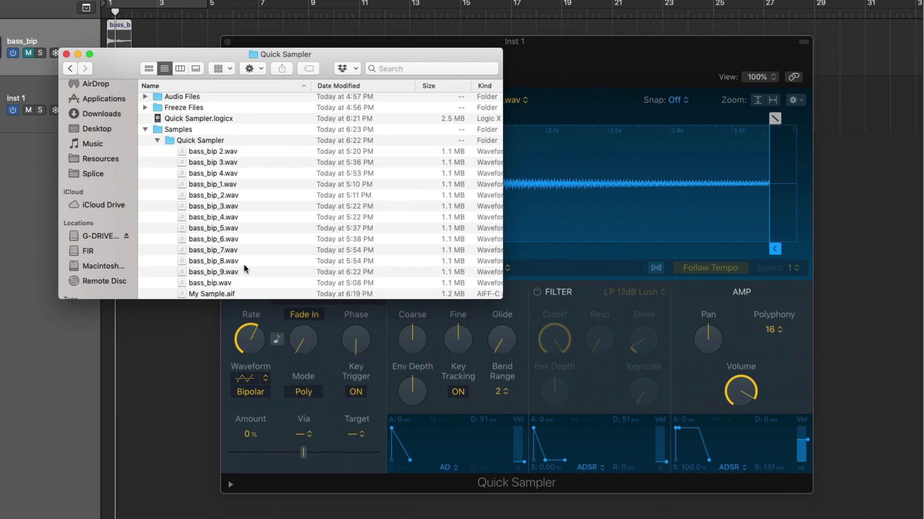
# Return to Quick Sampler, set bass_bip_9.wav's sample start to 0.869 s and end to 2.148 s, and crop the sample to that range
pyautogui.moveTo(245, 269); pyautogui.dragTo(584, 72)
pyautogui.moveTo(231, 247); pyautogui.dragTo(365, 246)
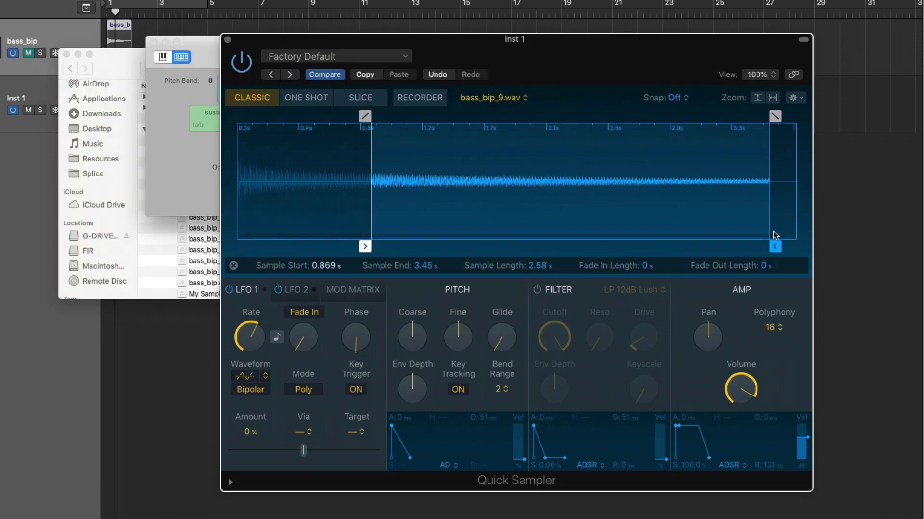
pyautogui.moveTo(774, 246); pyautogui.dragTo(573, 247)
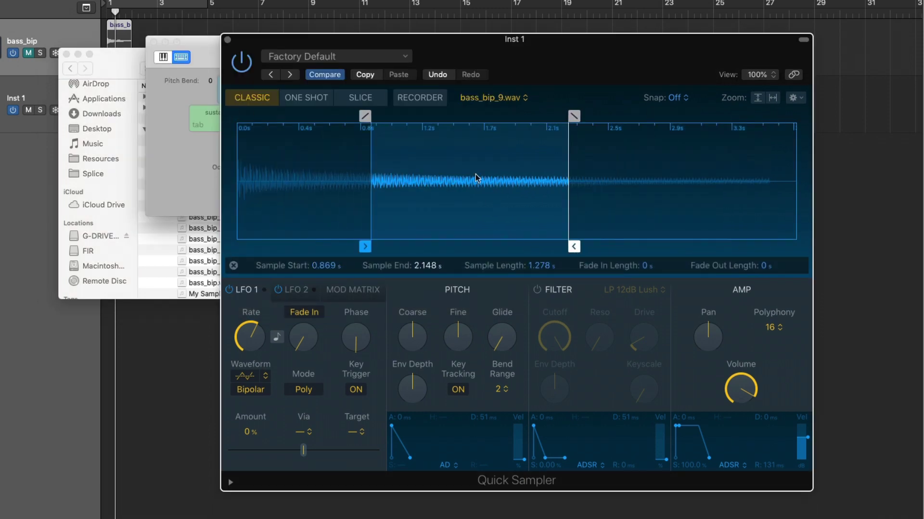
pyautogui.click(794, 98)
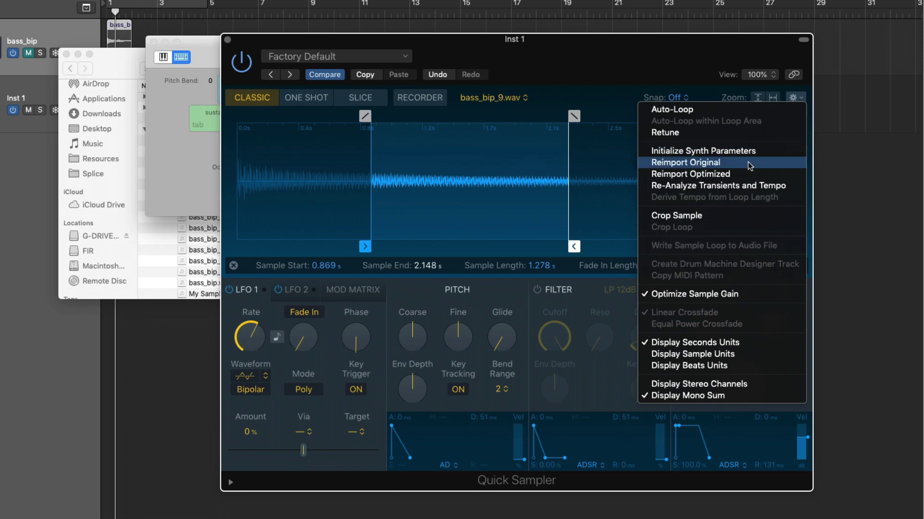
pyautogui.click(676, 215)
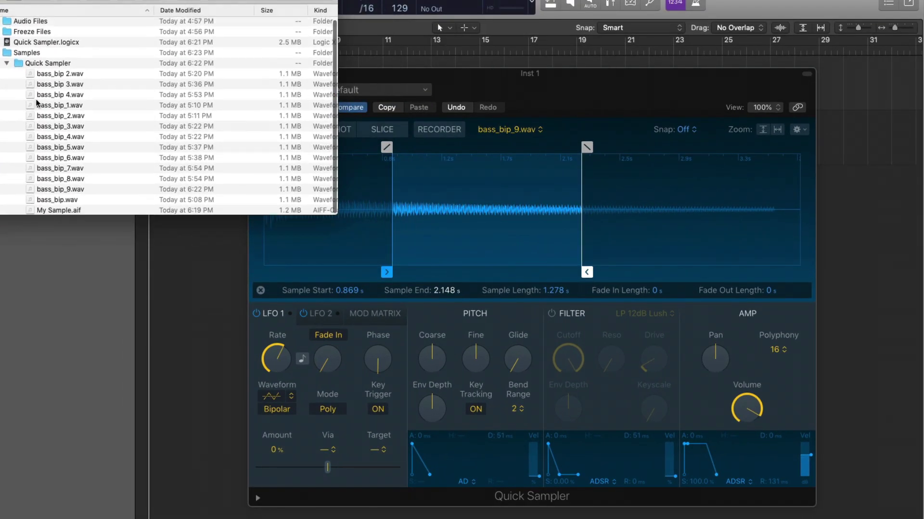
# Crop the loaded bass_bip_9.wav sample to its marked start and end range, and dismiss the Musical Typing keyboard
pyautogui.press('super+k')
pyautogui.click(799, 130)
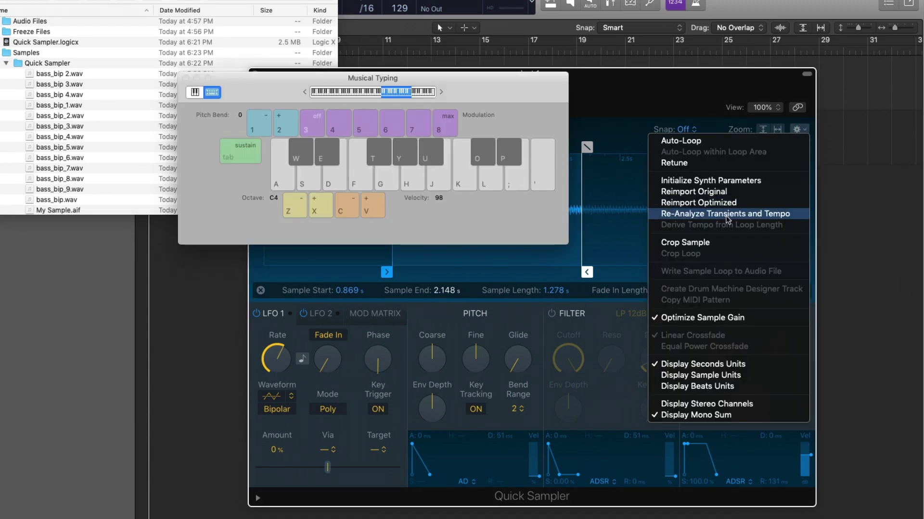
pyautogui.click(671, 241)
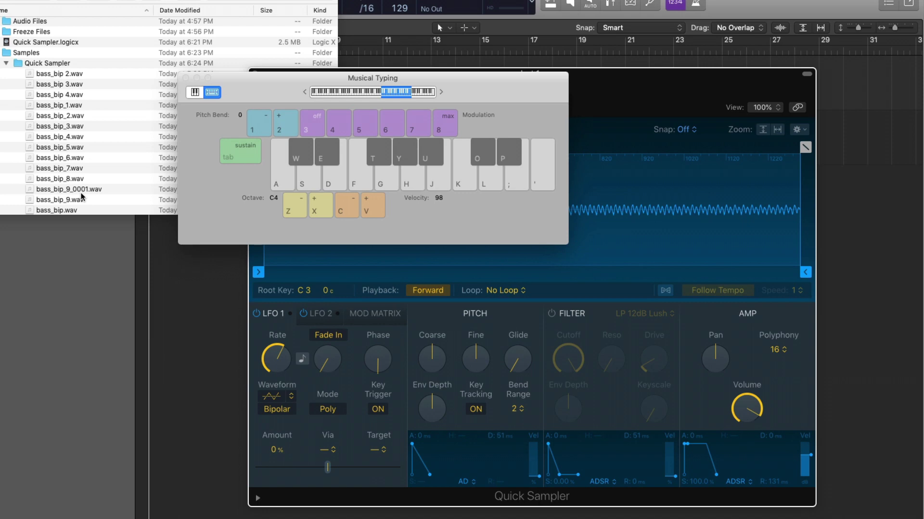
pyautogui.click(185, 78)
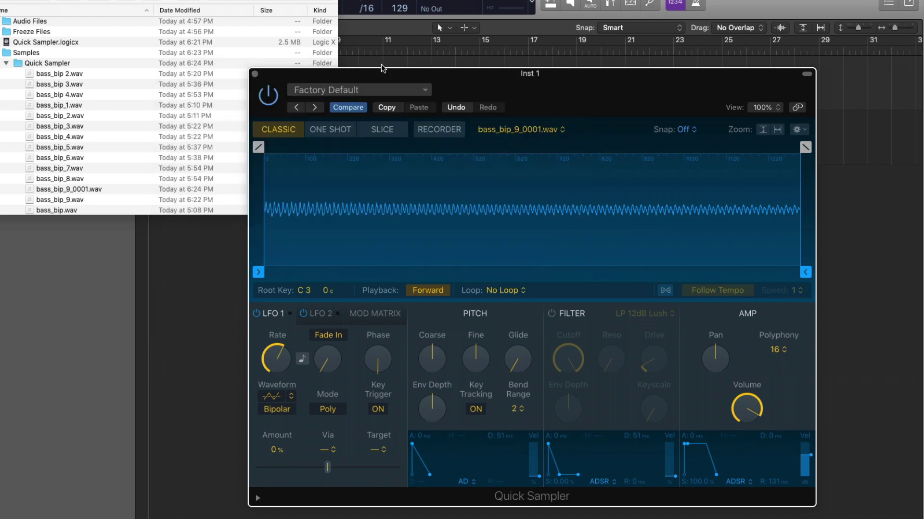
# Begin saving the current Quick Sampler setting as a new preset and create a folder named Bass for it
pyautogui.click(390, 90)
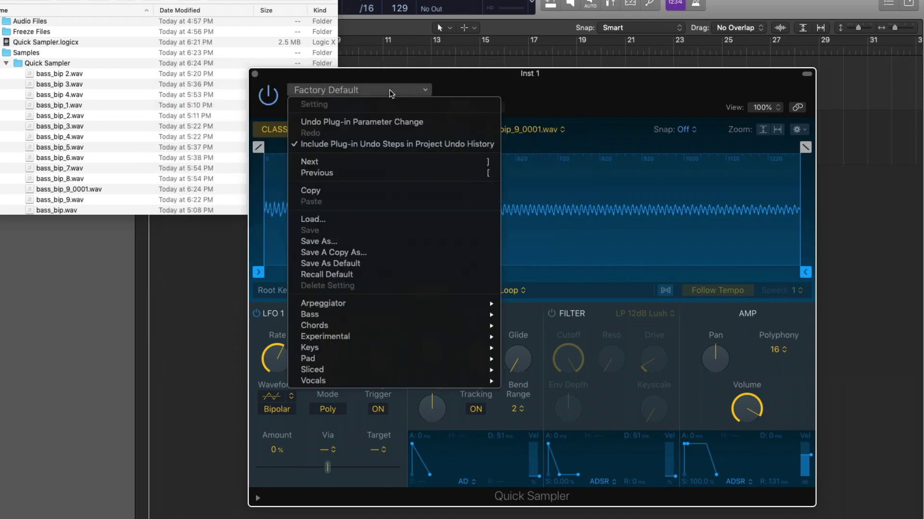
pyautogui.click(380, 241)
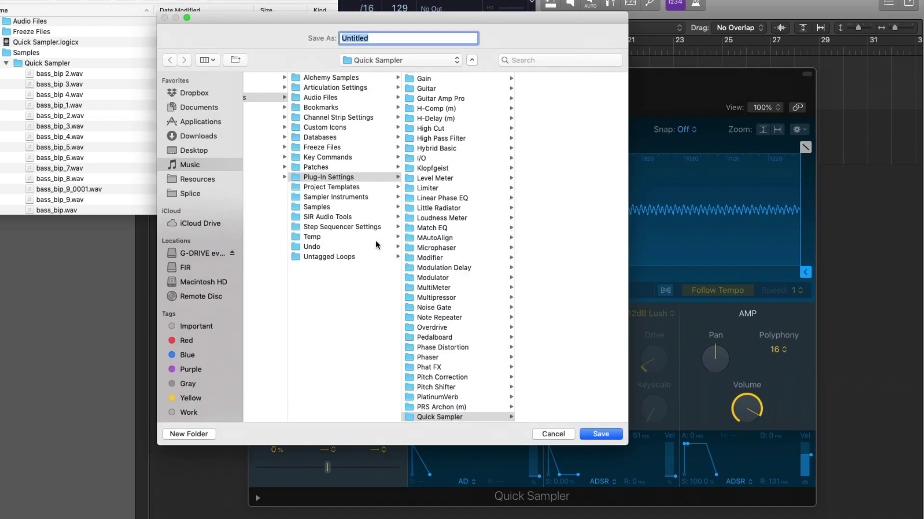
pyautogui.scroll(-5, 435, 214)
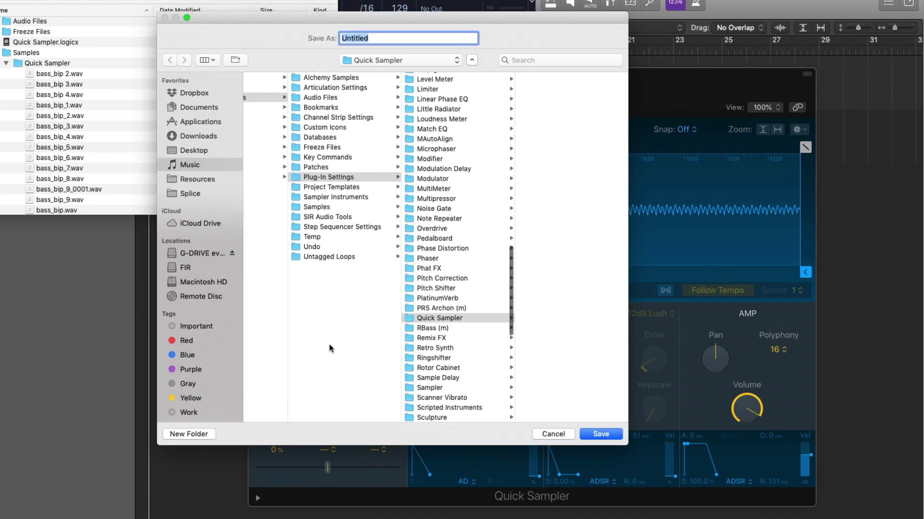
pyautogui.click(197, 434)
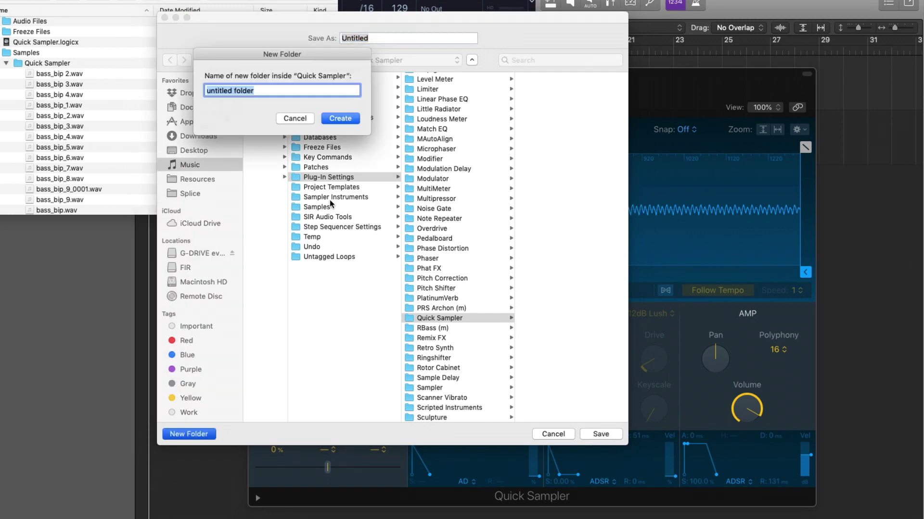
pyautogui.write('Bass')
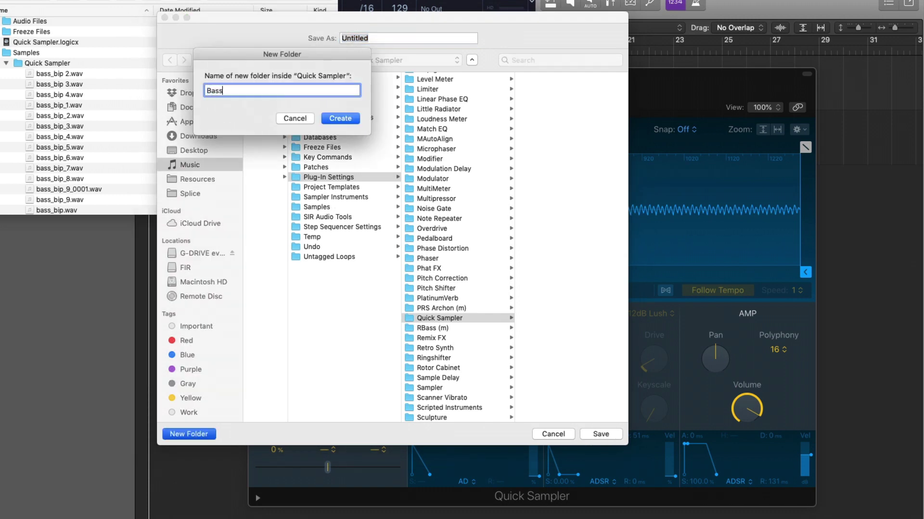
pyautogui.press('Return')
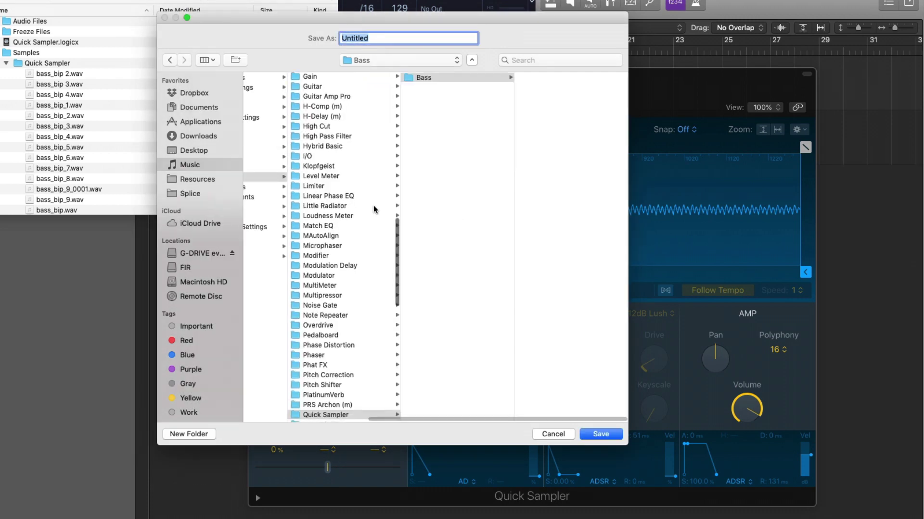
# Name the preset with the owner's first name followed by "Bass Sample" and save it in the Bass folder
pyautogui.write('Chris')
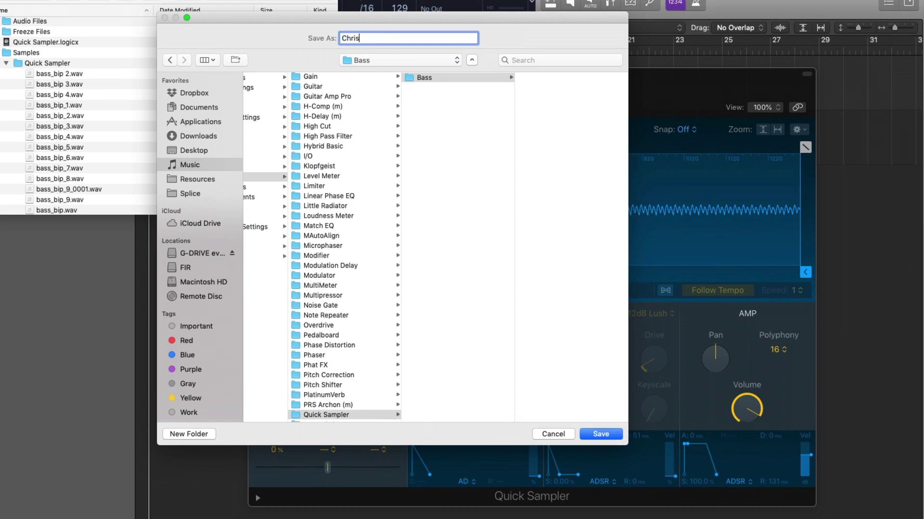
pyautogui.write(' Bass Sample')
pyautogui.press('Return')
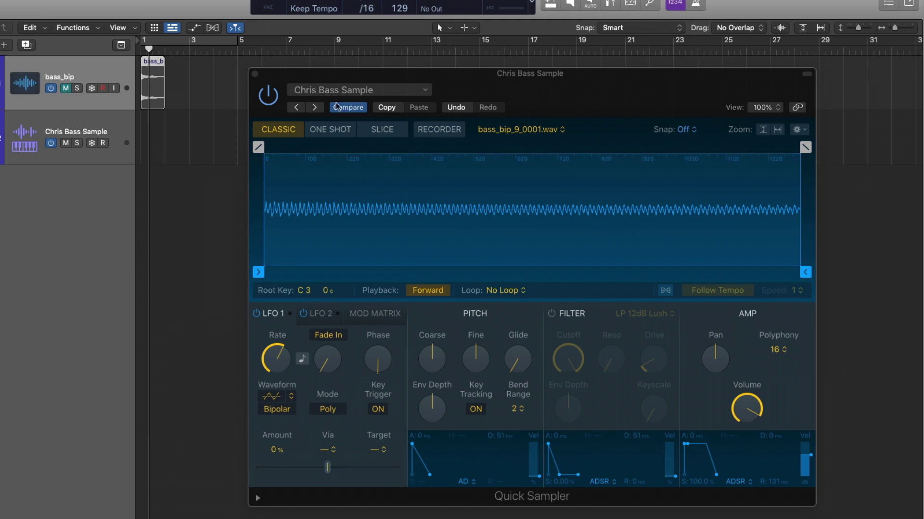
# Look through the user Bass folder in the plug-in's settings list for the saved preset, and close the list
pyautogui.click(346, 91)
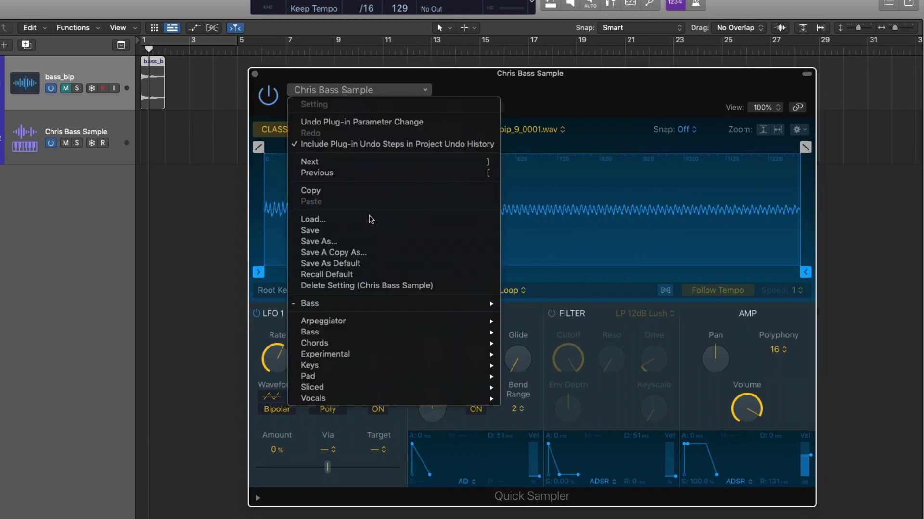
pyautogui.moveTo(445, 306)
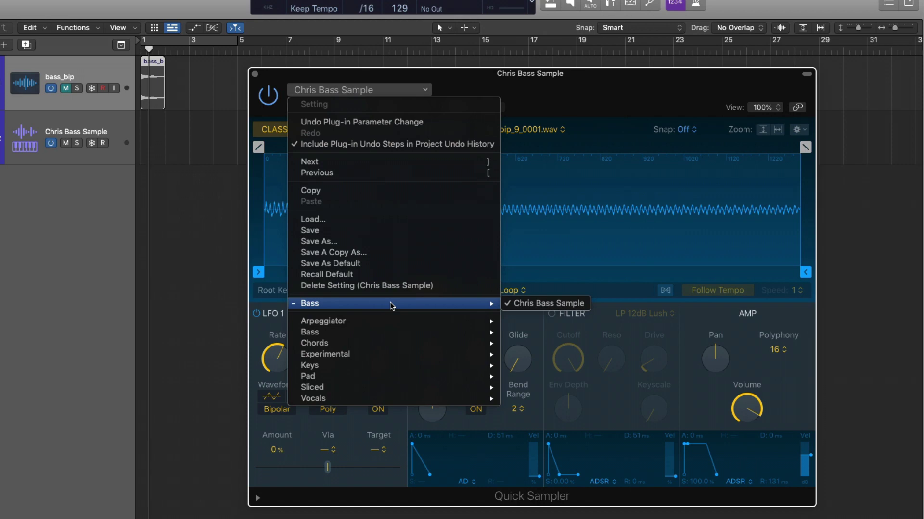
pyautogui.click(520, 107)
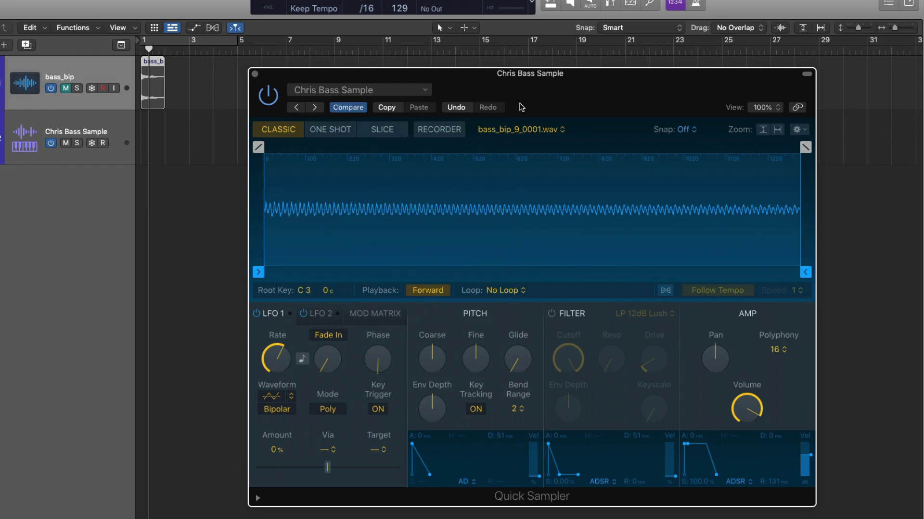